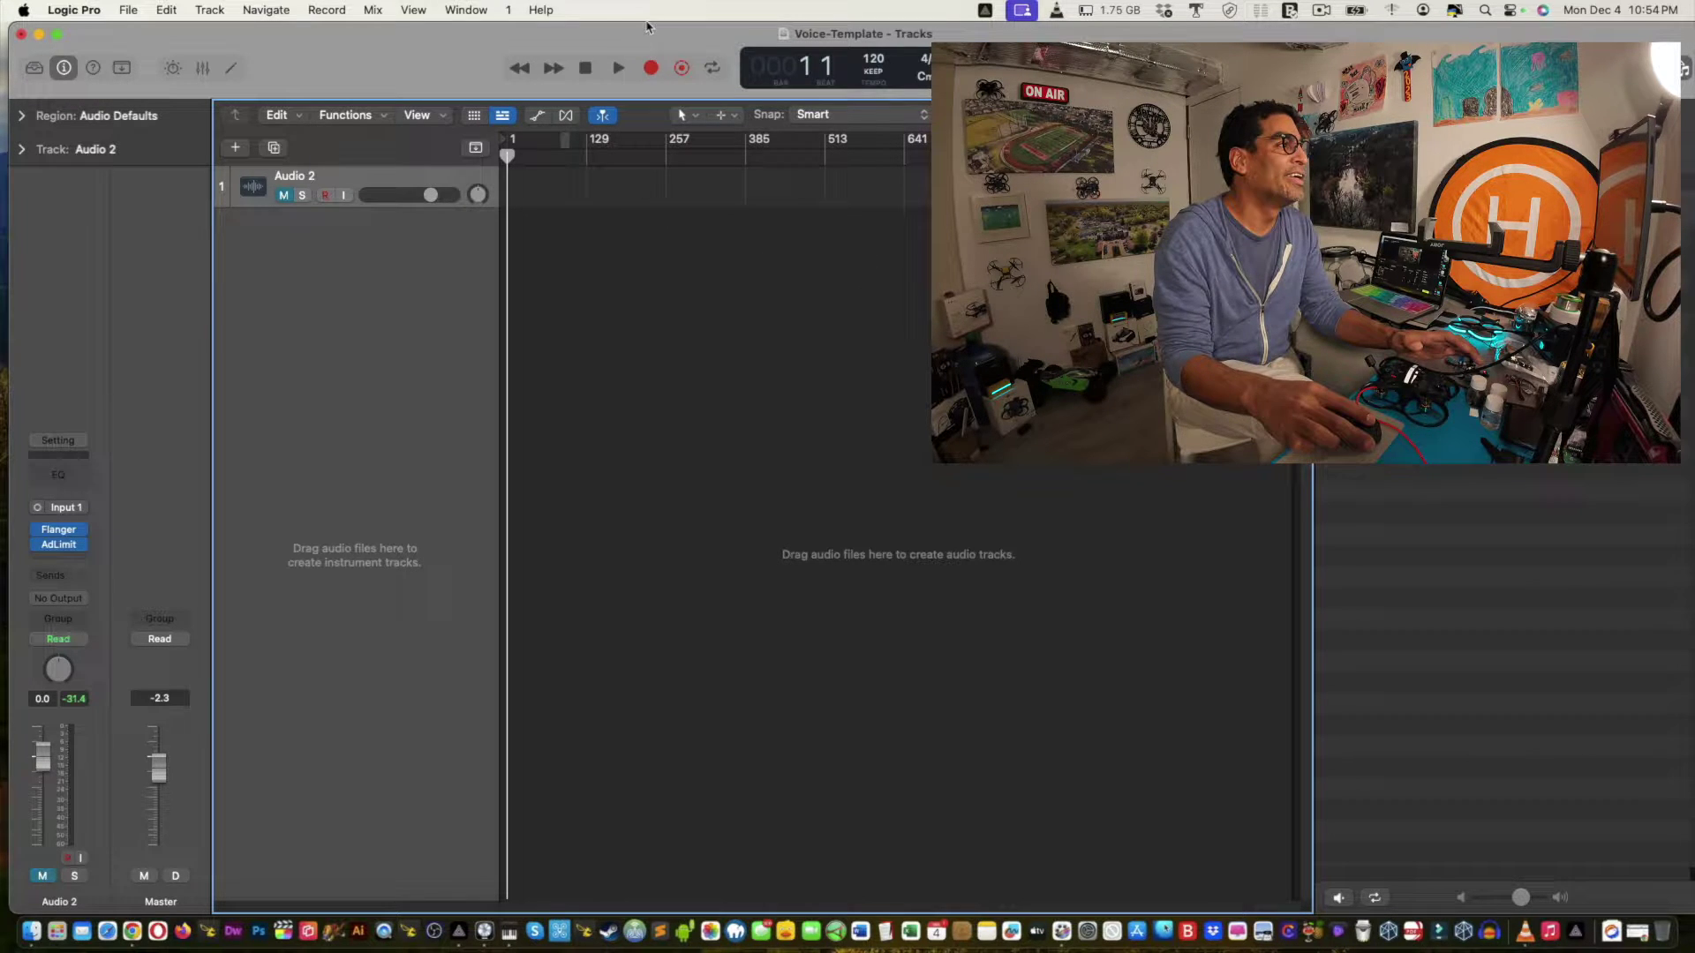
Record a roughly 32-bar voice take on an enlarged Audio 2 track, stopping at bar 33.
left_click(650, 69)
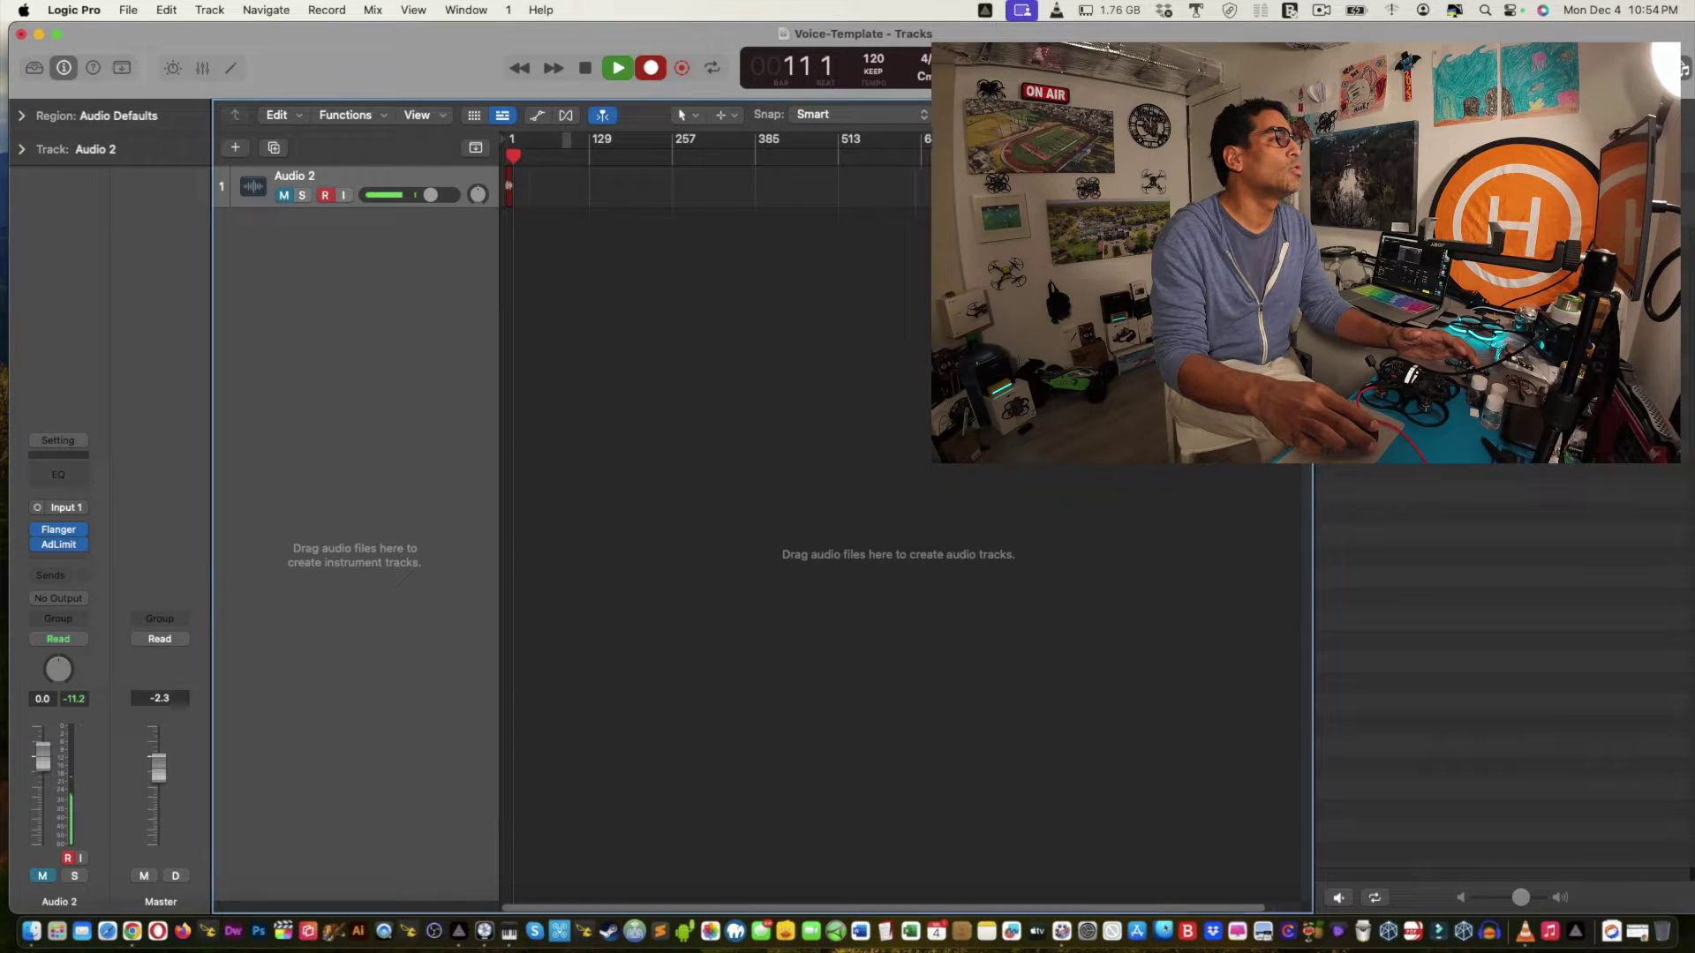
key("super+Left")
key("super+Left")
key("super+Left")
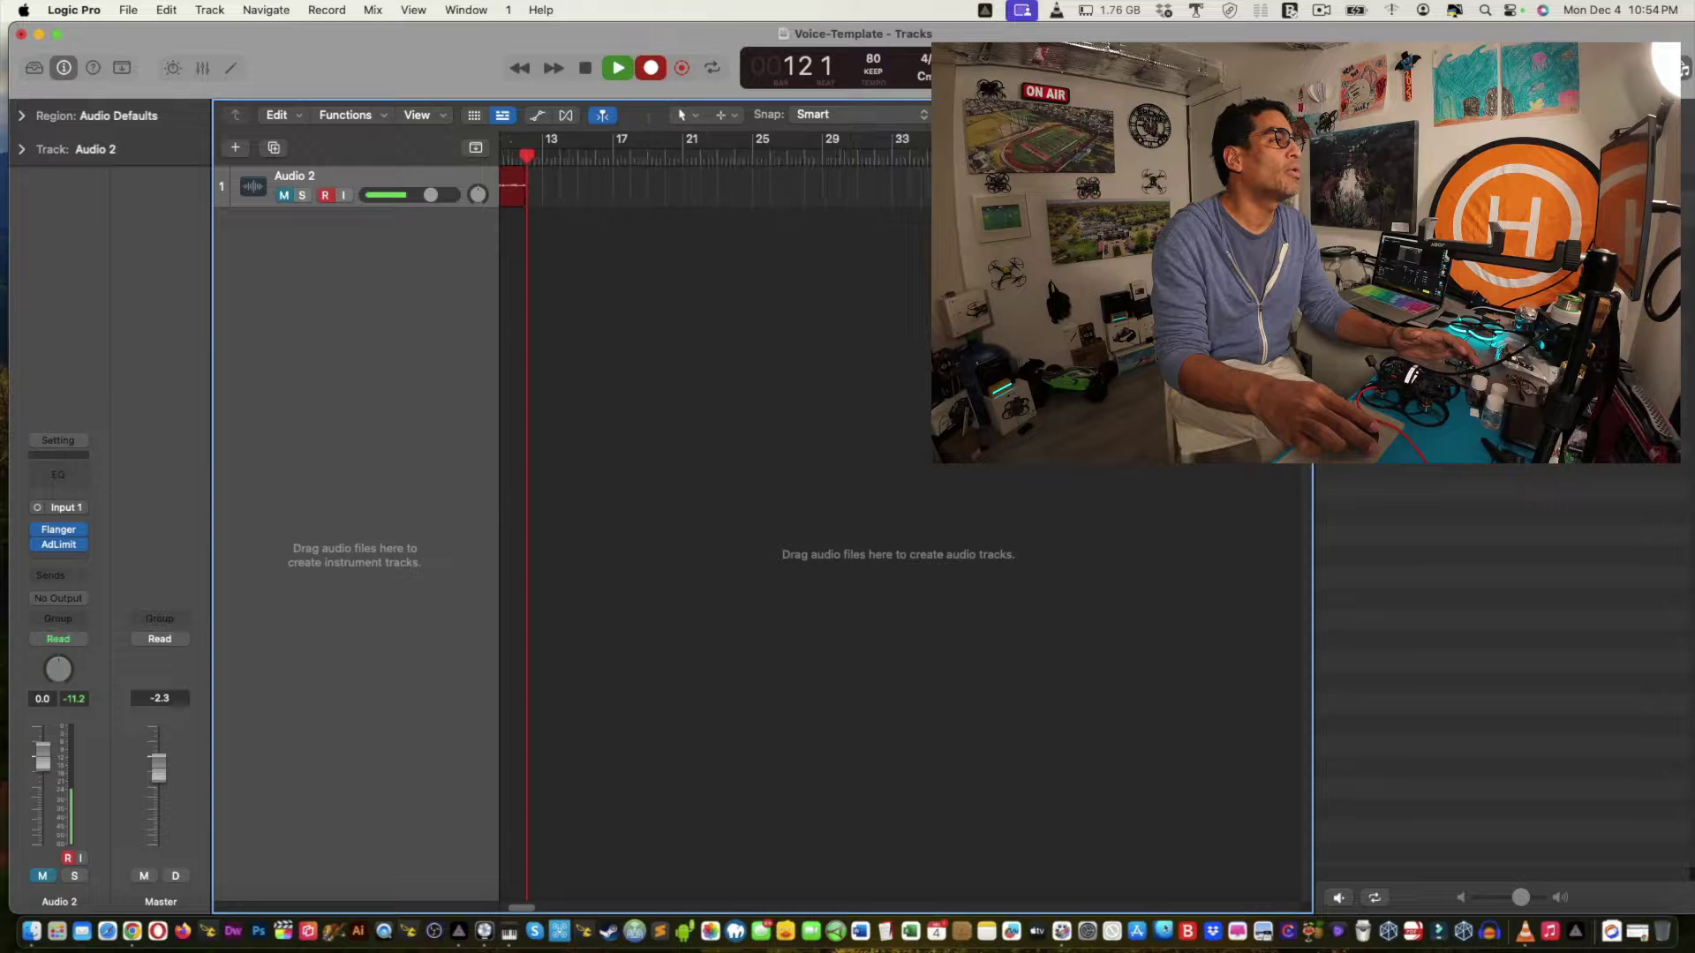
key("super+Right")
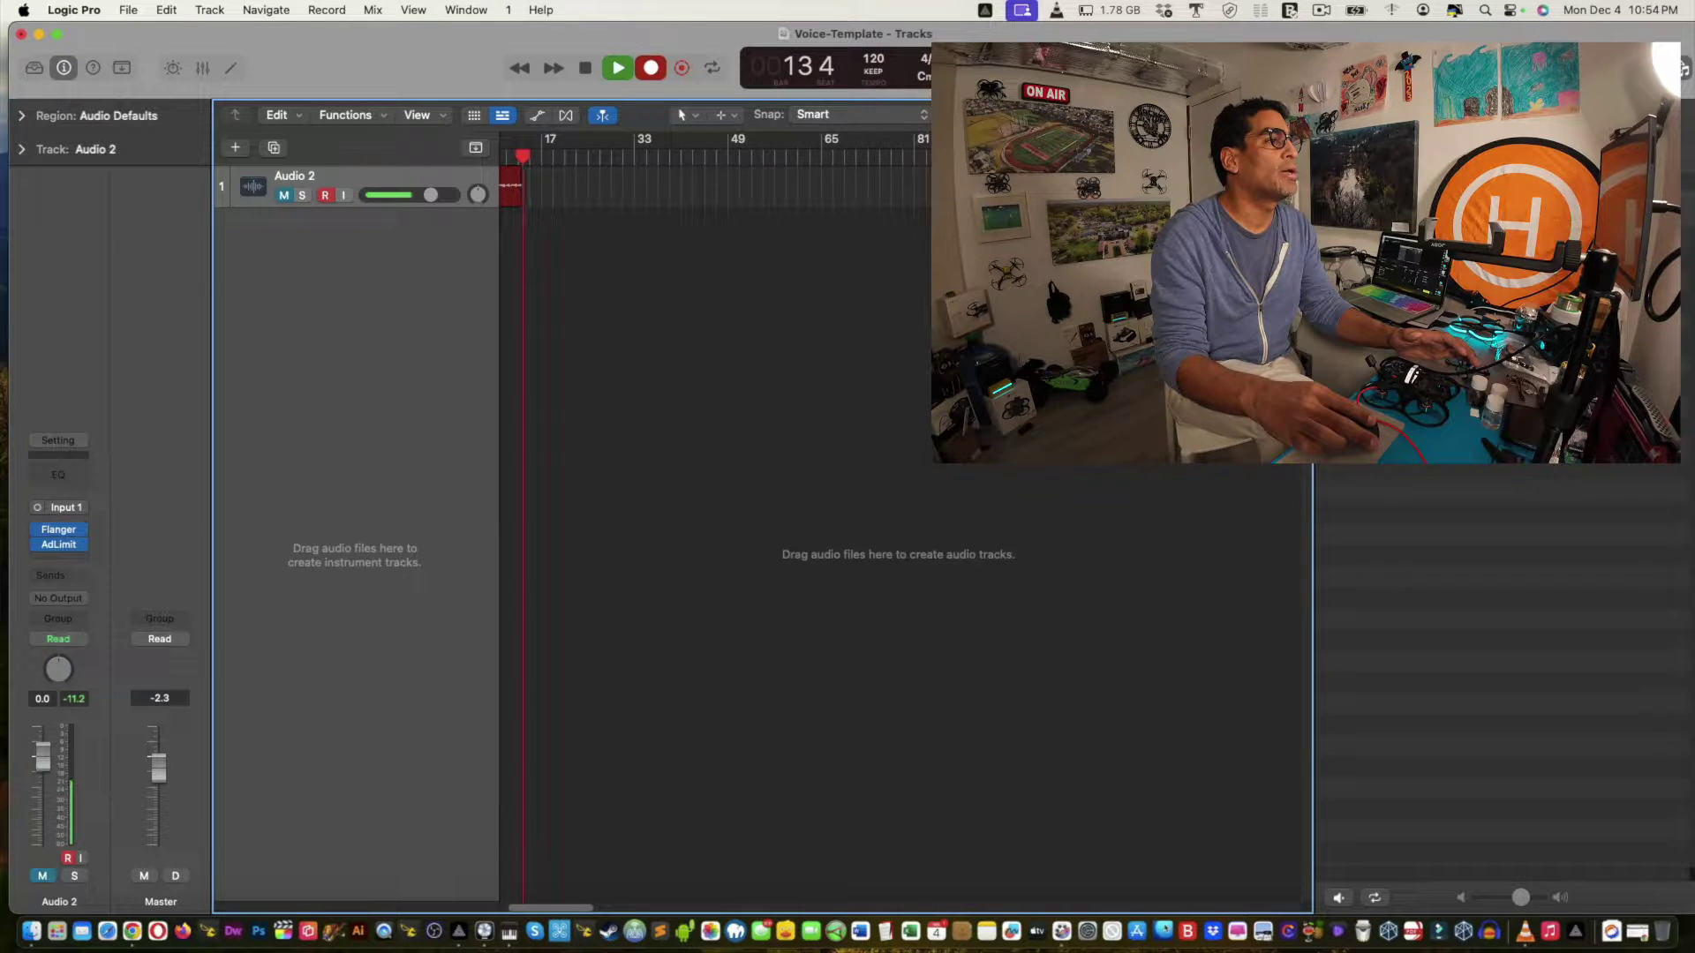
key("super+Down")
key("super+Down")
key("super+Down")
key("super+Down")
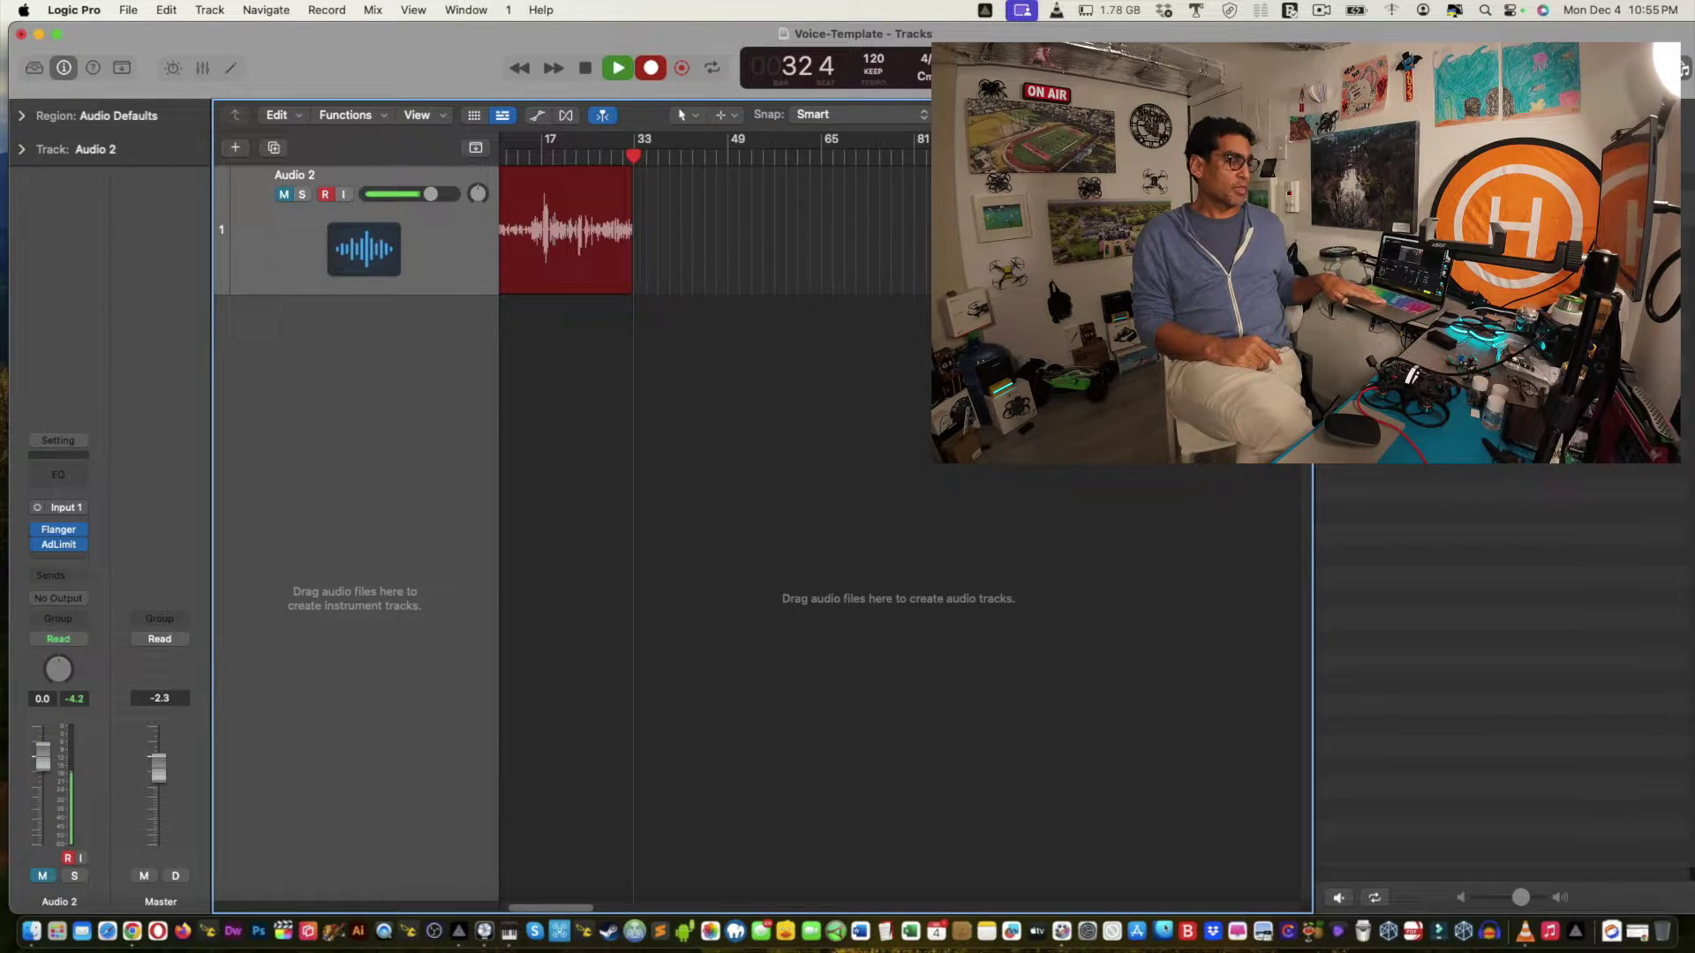
key("space")
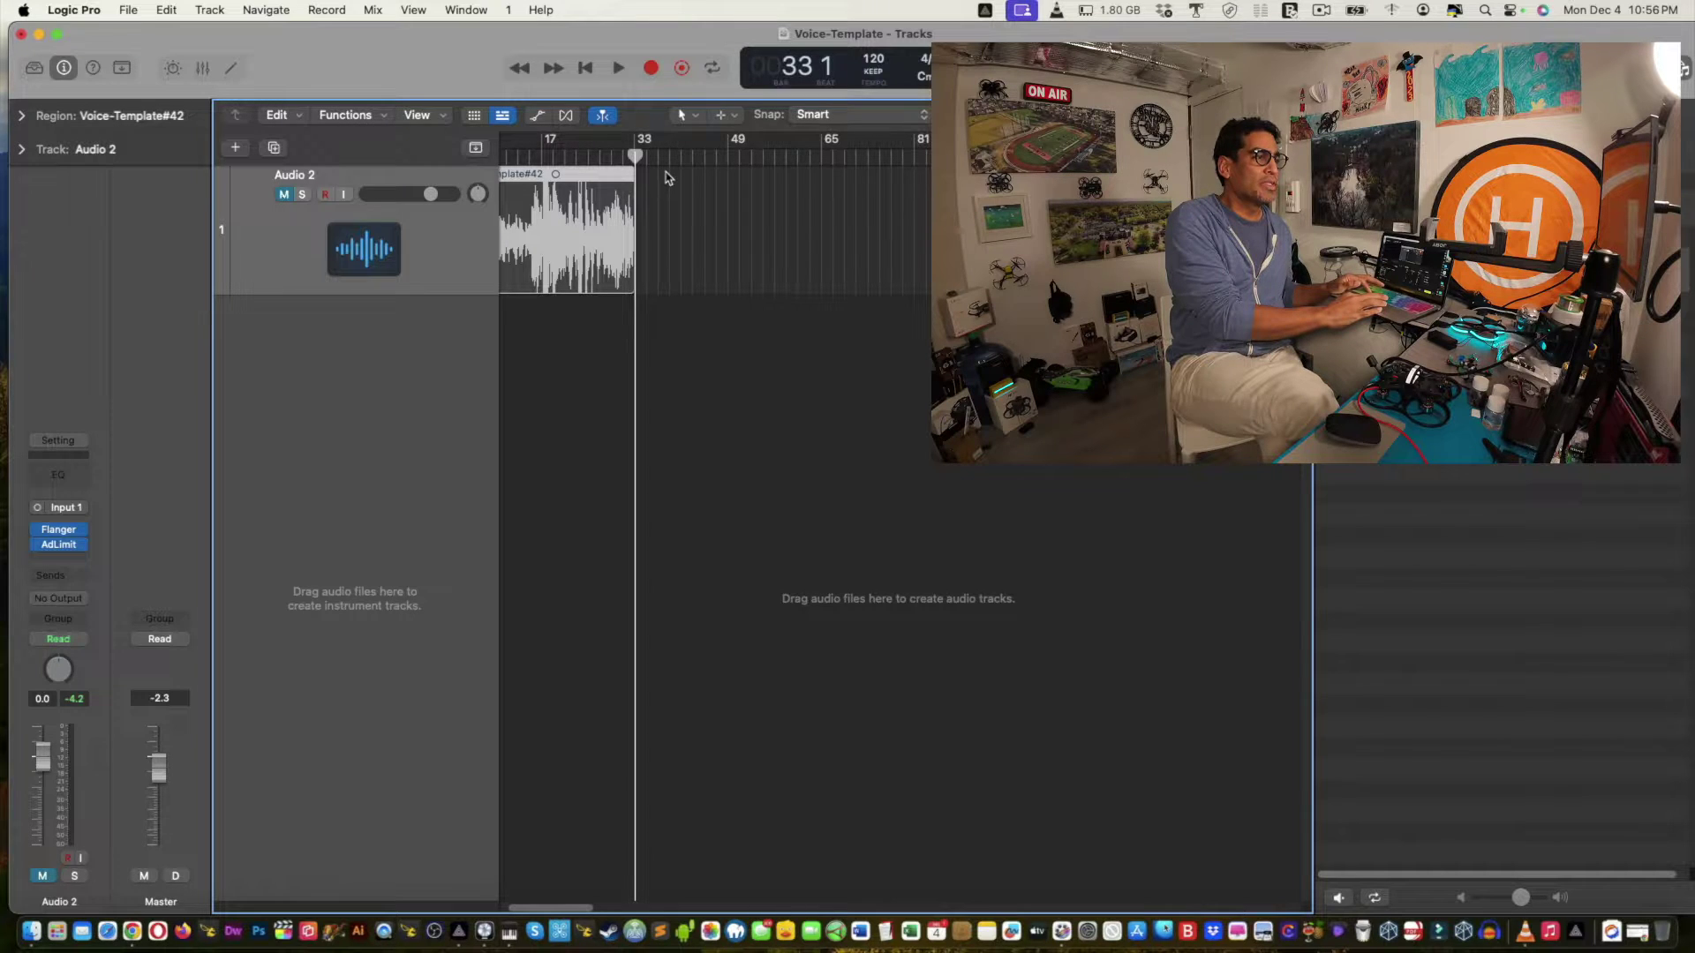
Play Voice-Template#42 from the project start, stop it, and show the Mixer.
key("comma")
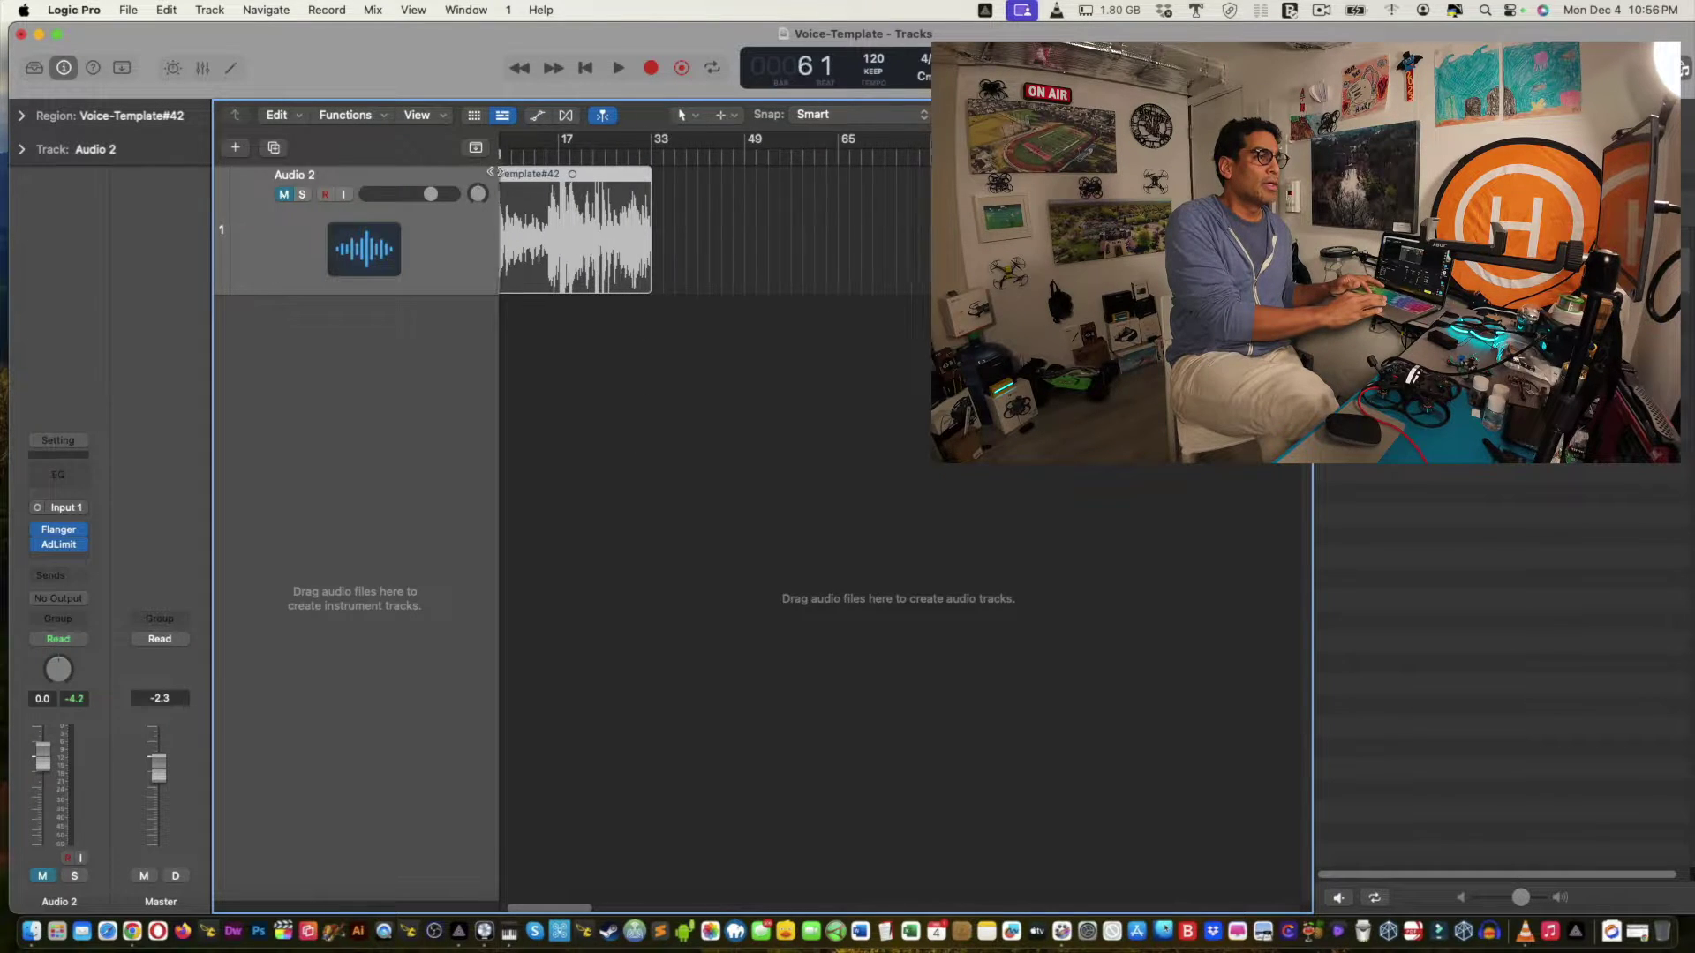
key("space")
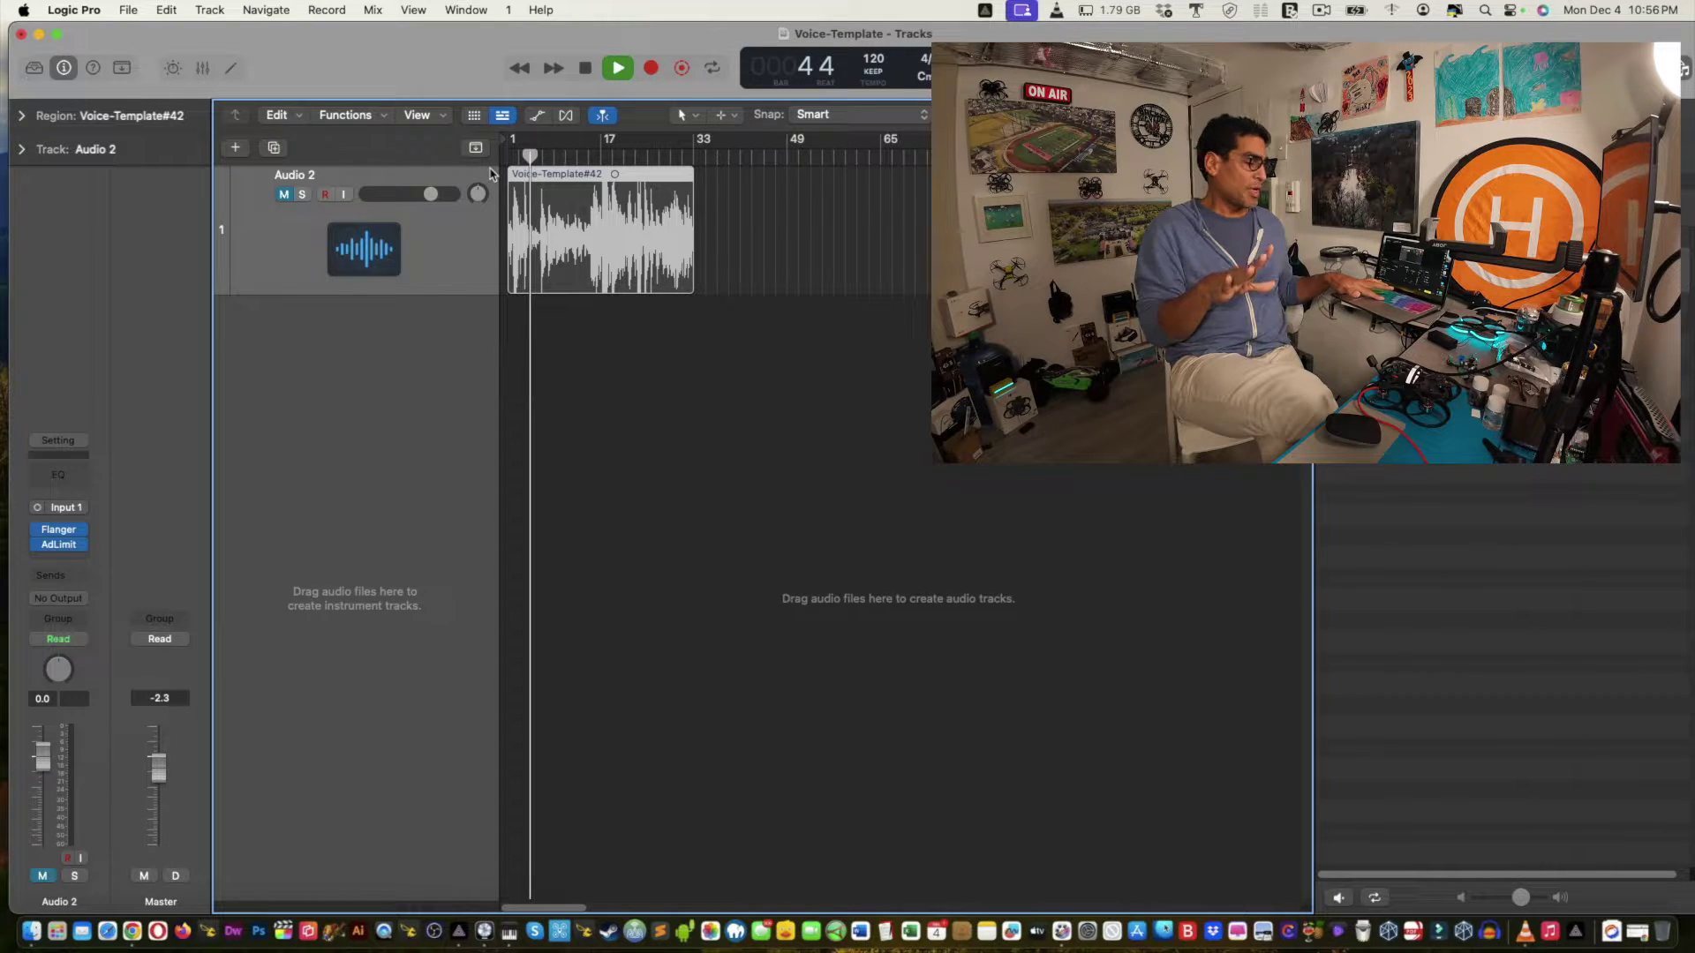
key("space")
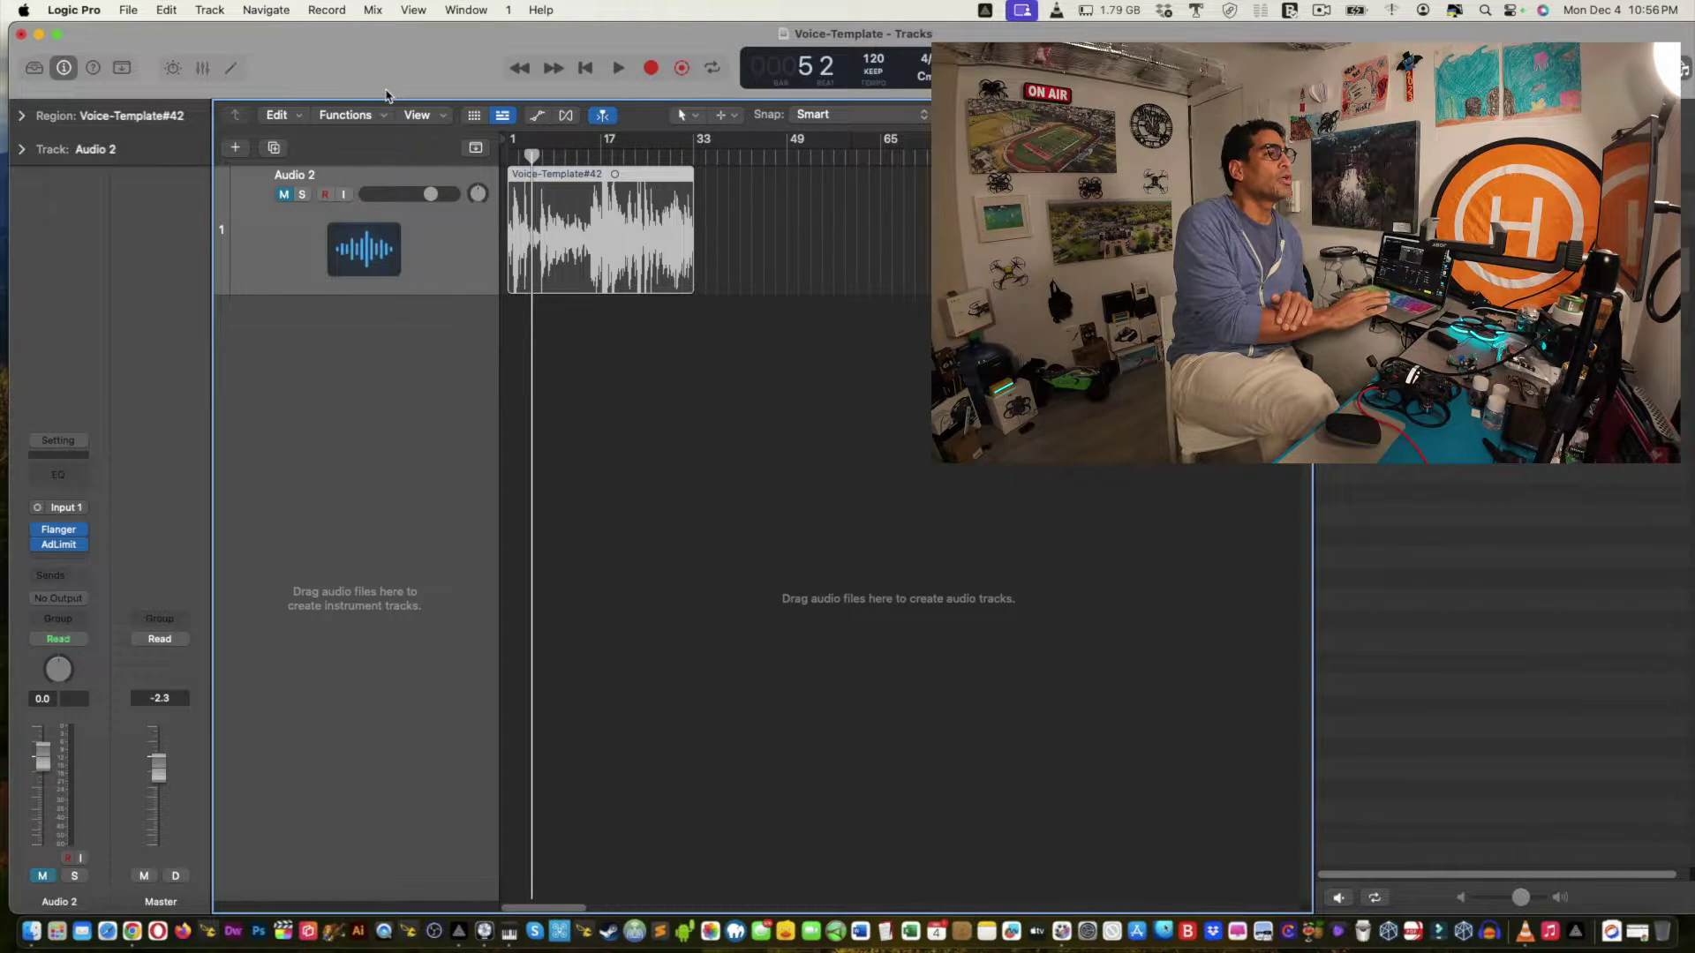
left_click(202, 69)
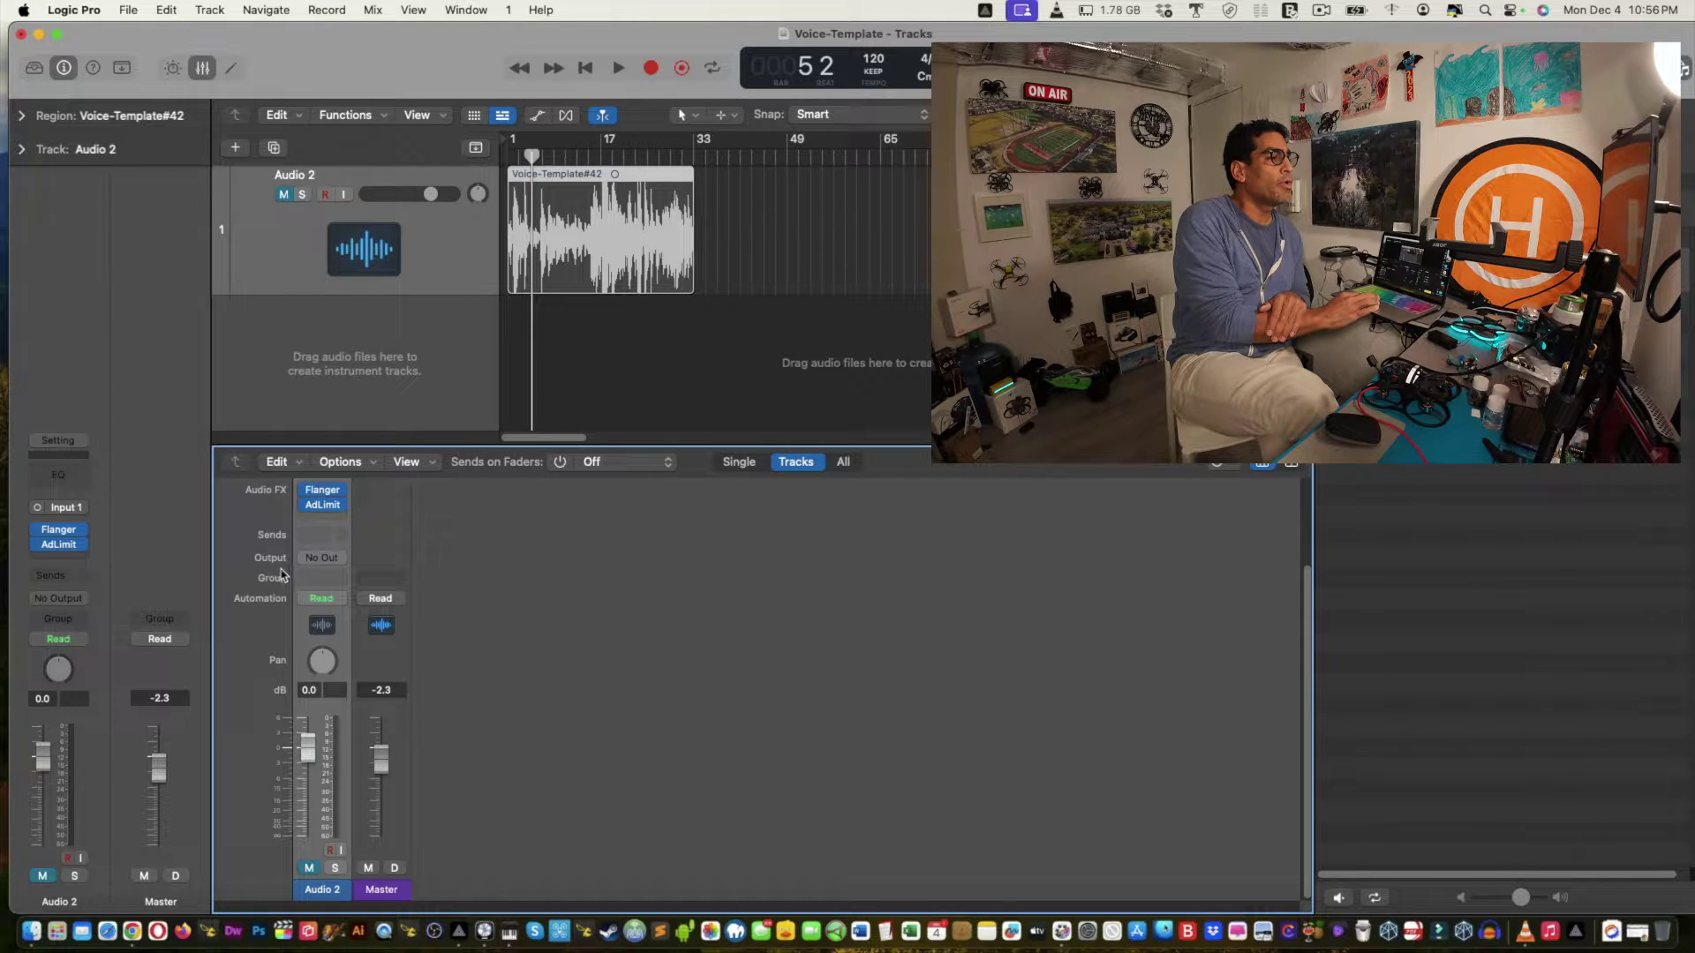
Route the Audio 2 channel's output to Stereo Output in the mixer.
left_click(306, 560)
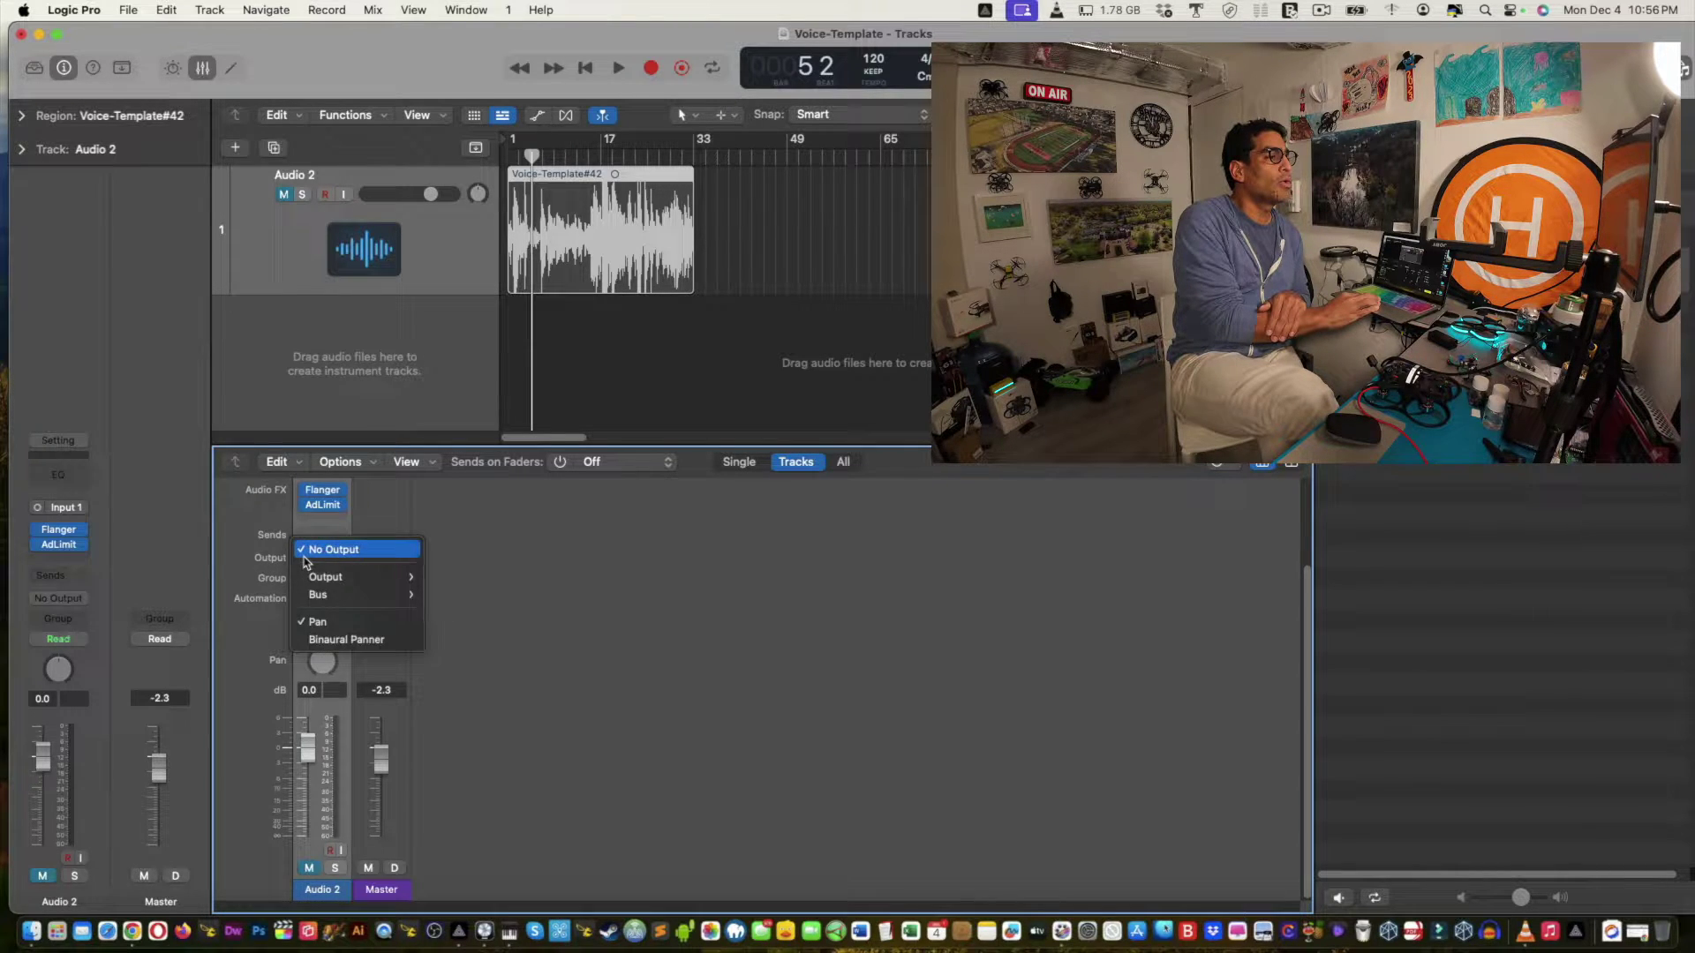
mouse_move(316, 577)
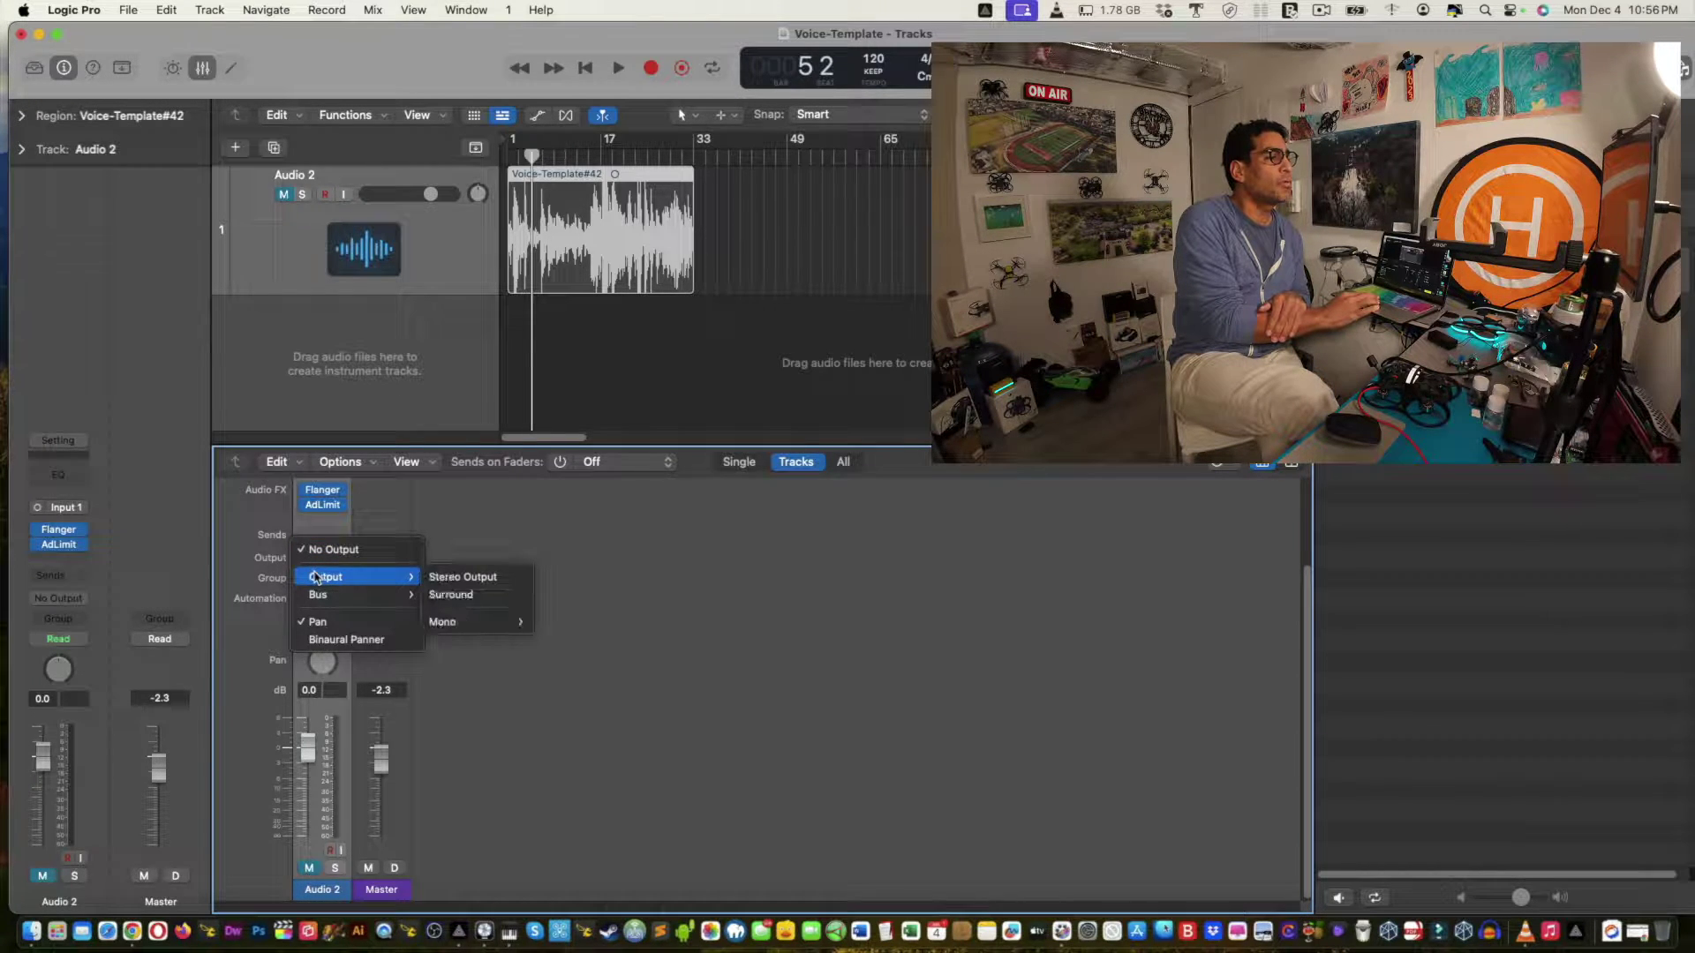
left_click(454, 578)
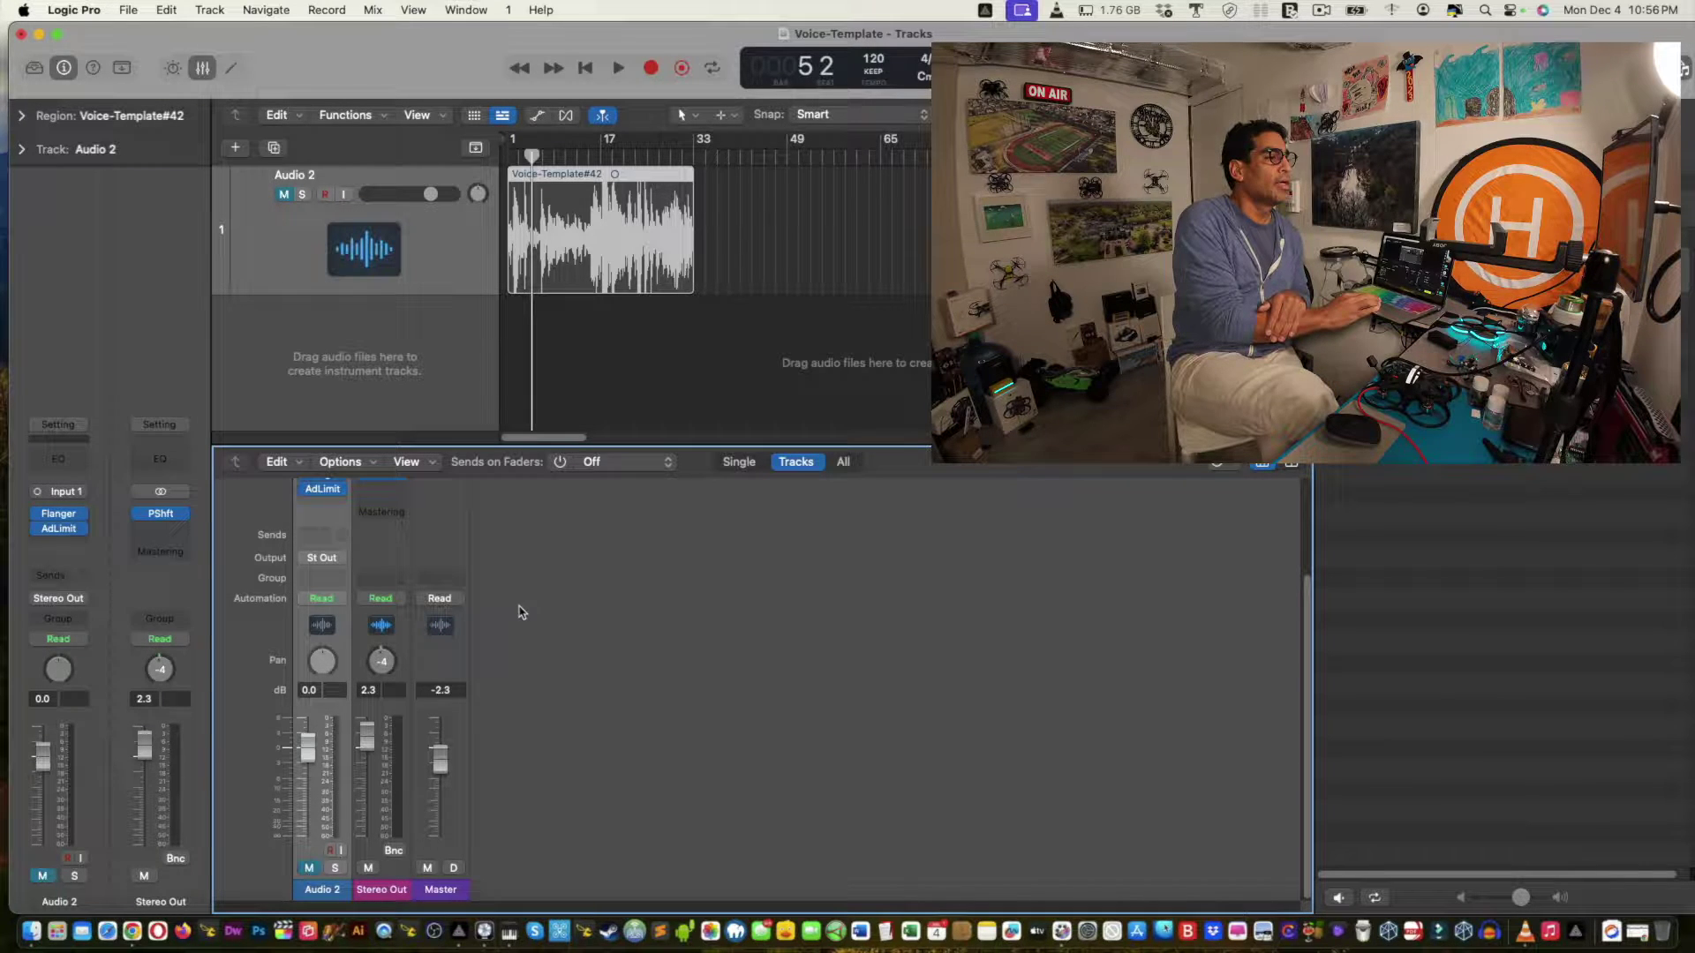
Play the take to test the new routing, then unmute Audio 2.
scroll(532, 612, "up", 3)
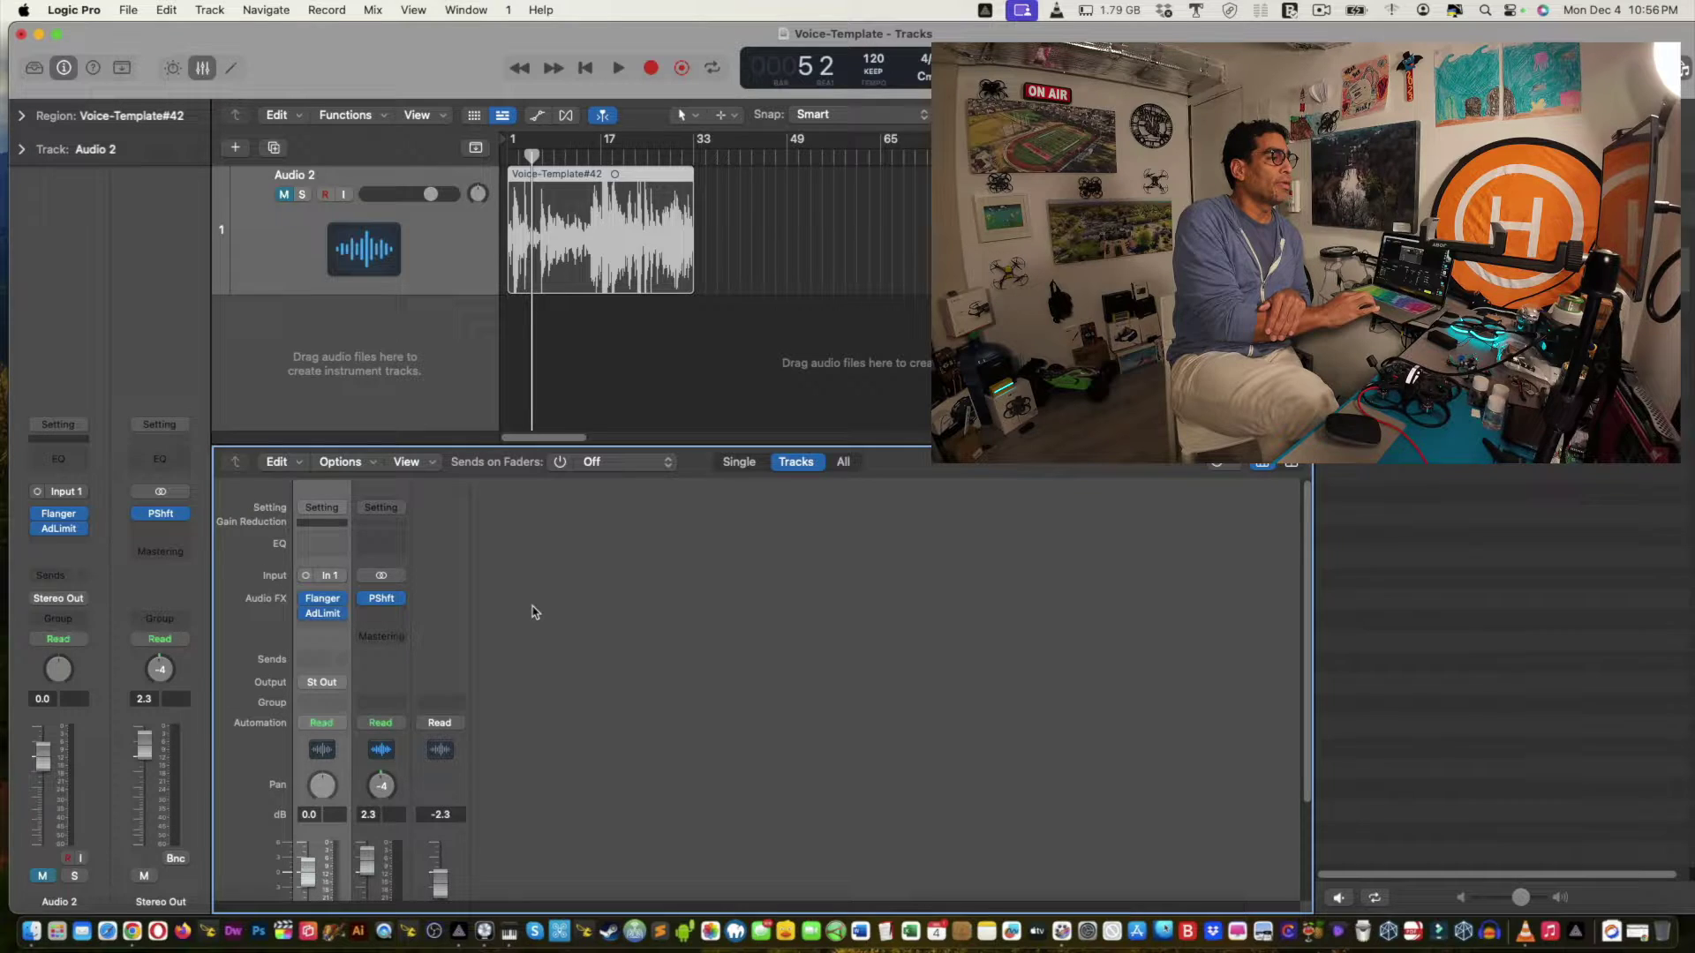
key("space")
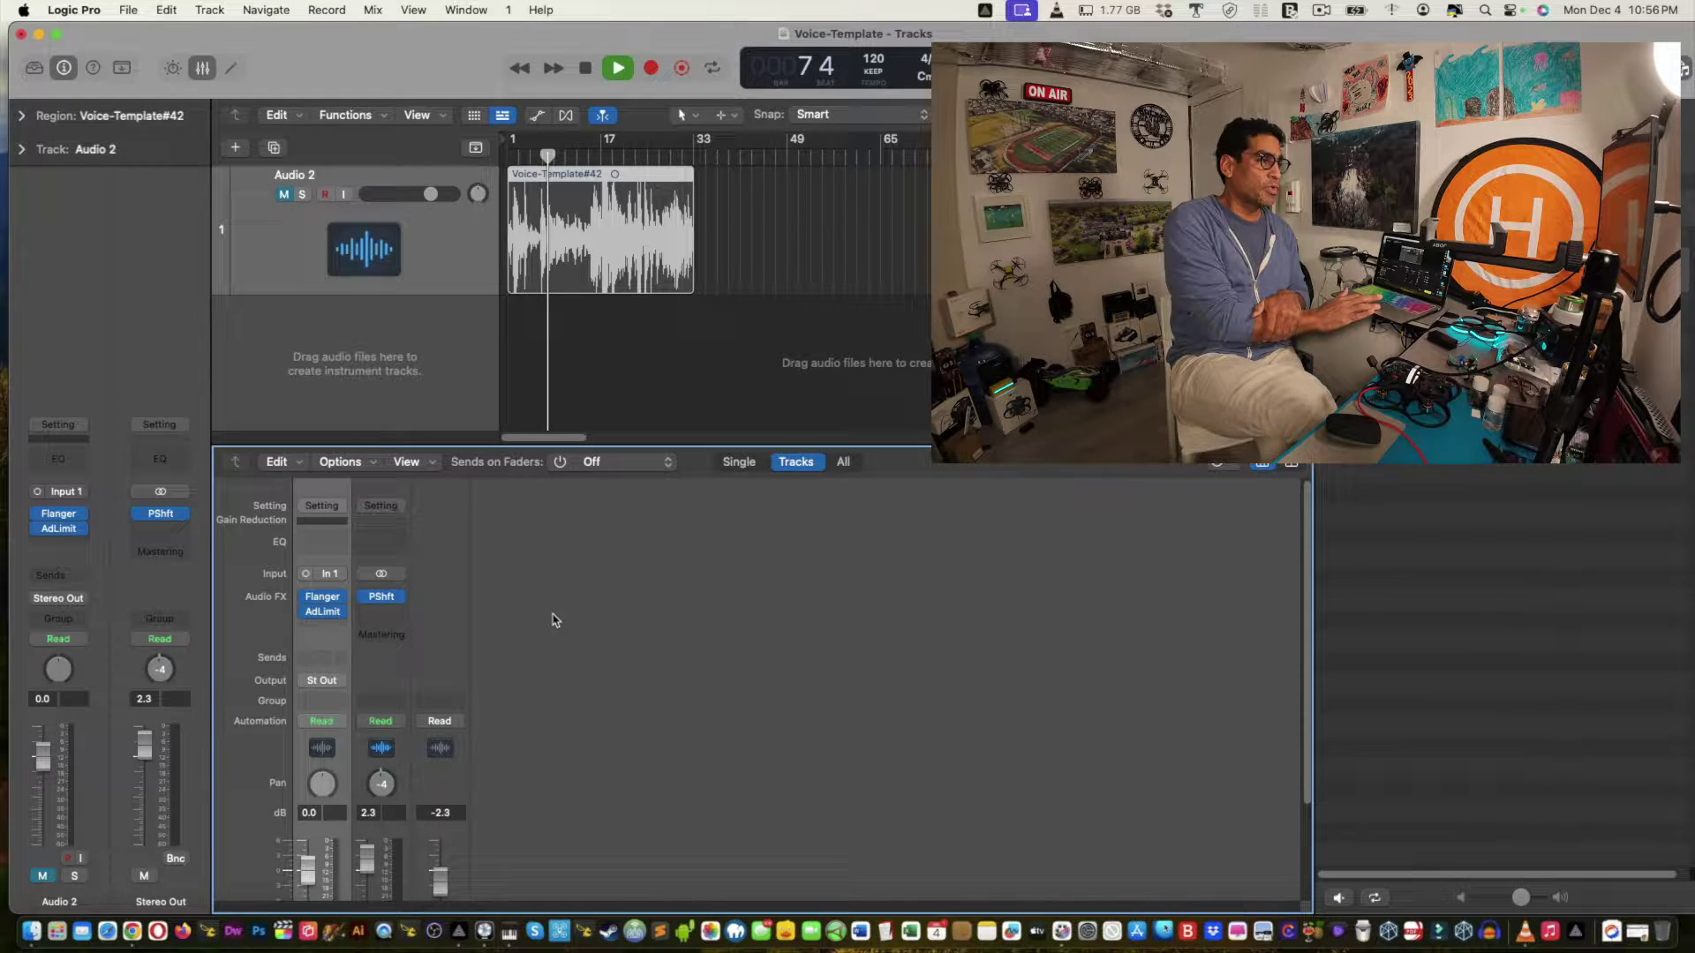
scroll(487, 594, "down", 3)
scroll(486, 594, "down", 1)
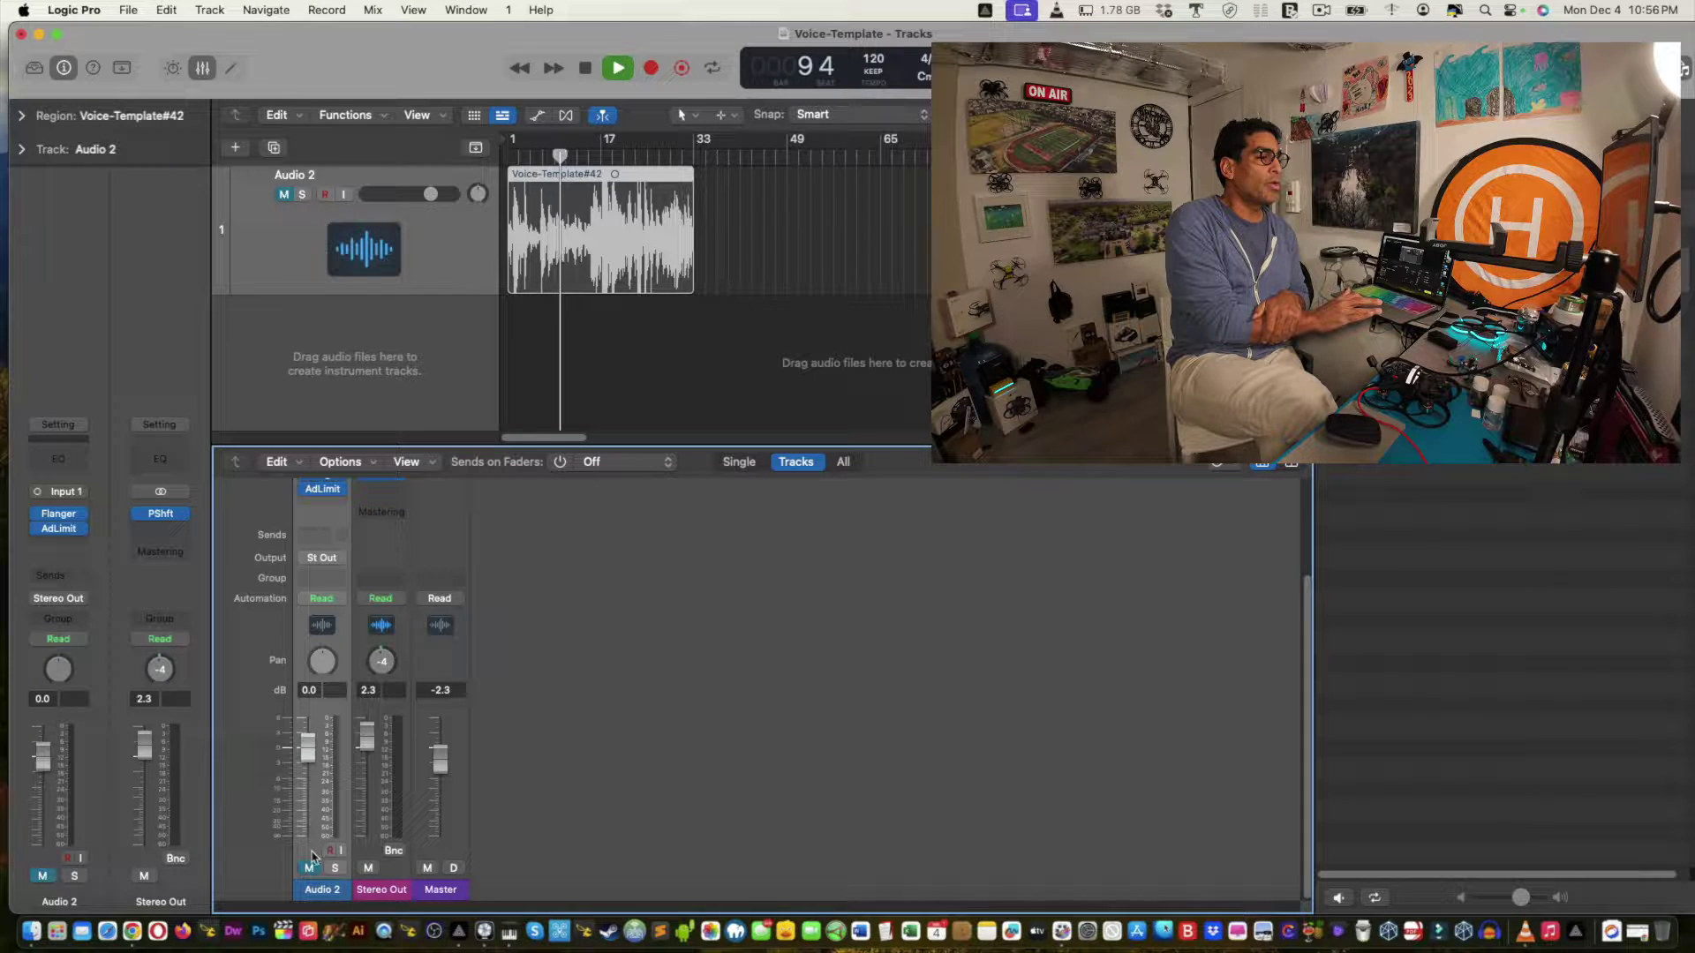
key("space")
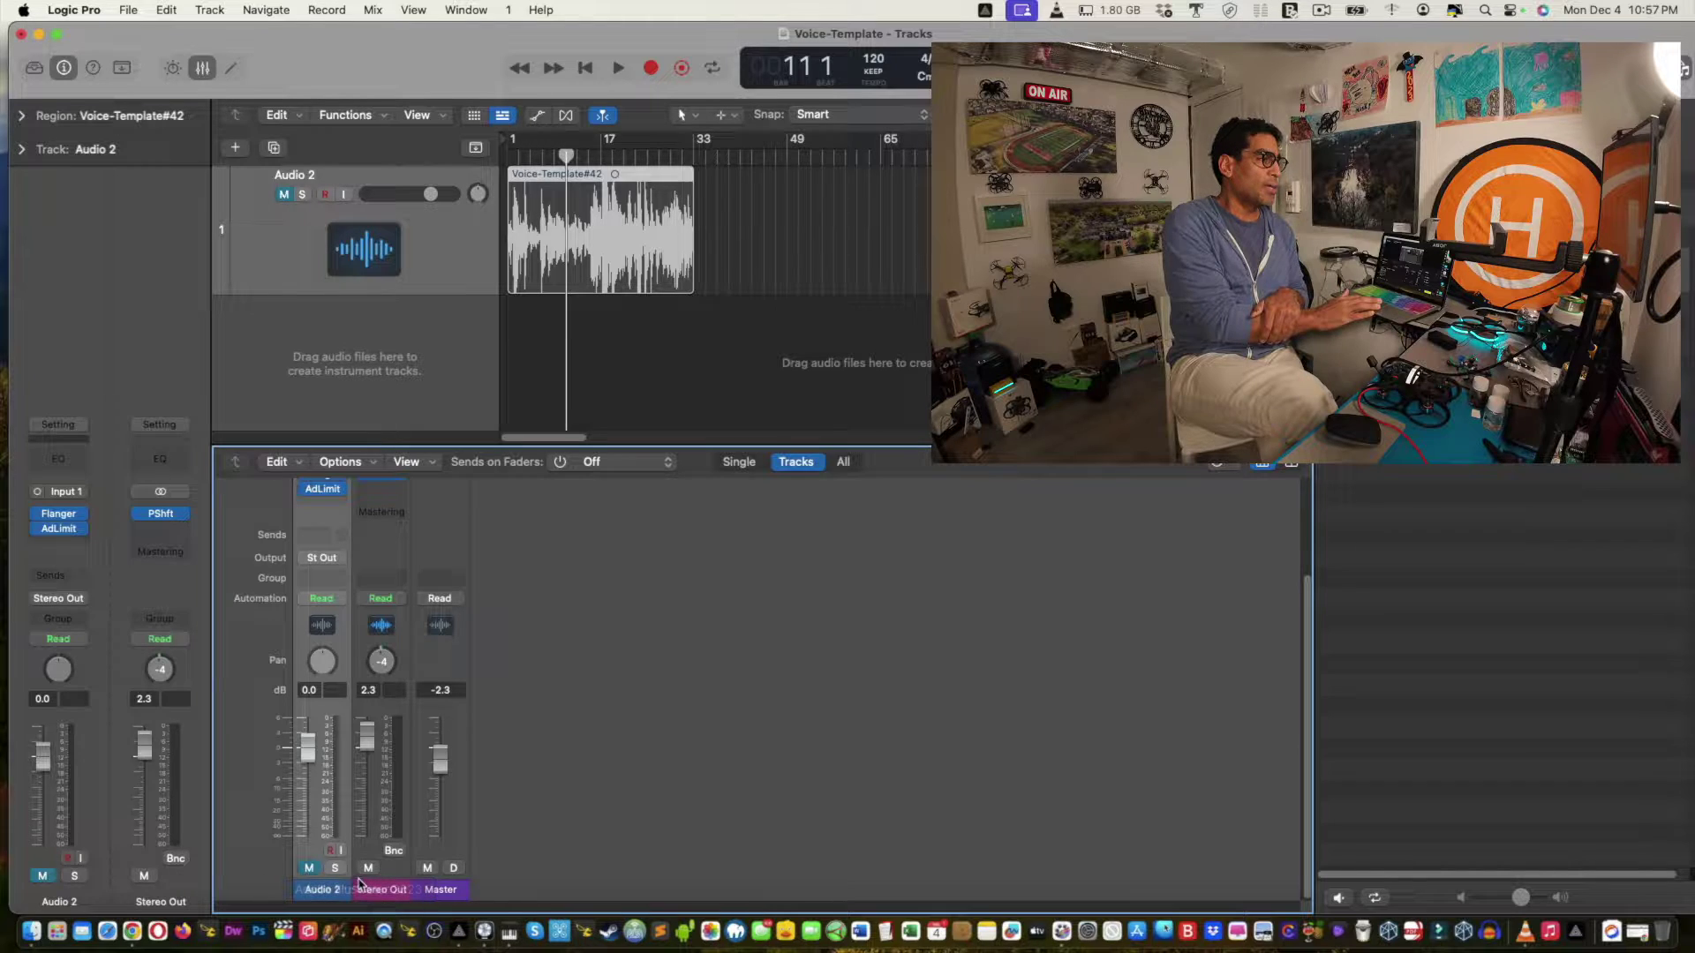
left_click(308, 869)
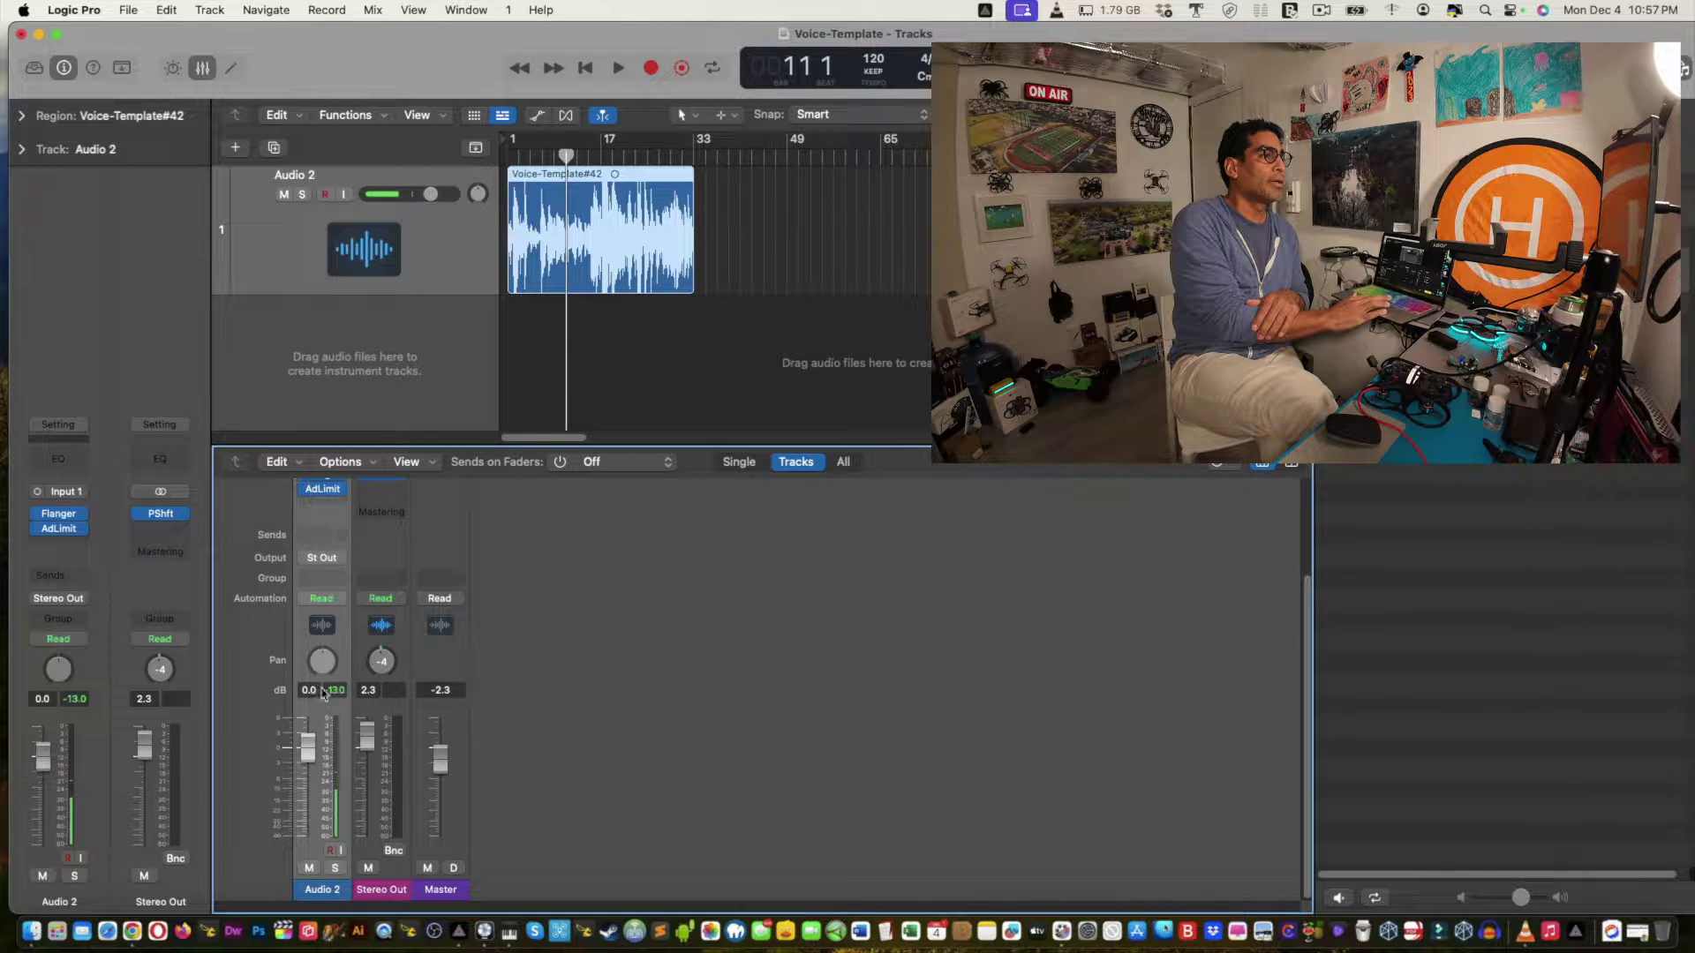
Move the playhead back to bar 5 and replay the take twice to check Stereo Out levels.
left_click_drag(568, 157, 527, 157)
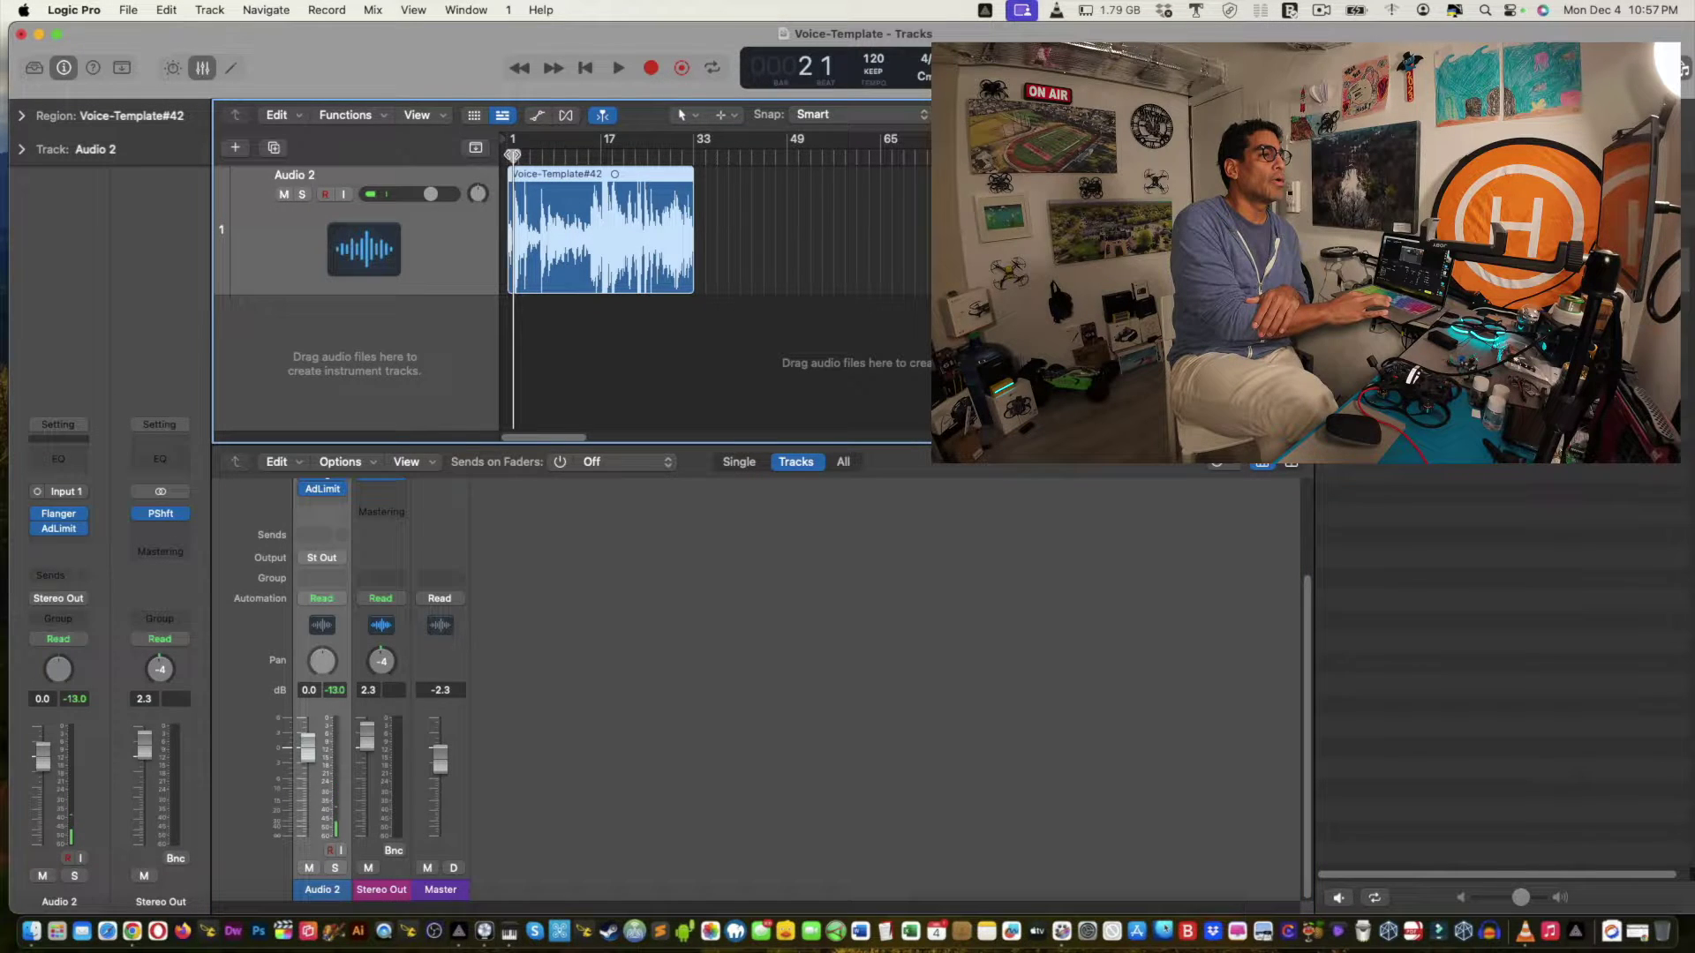
key("space")
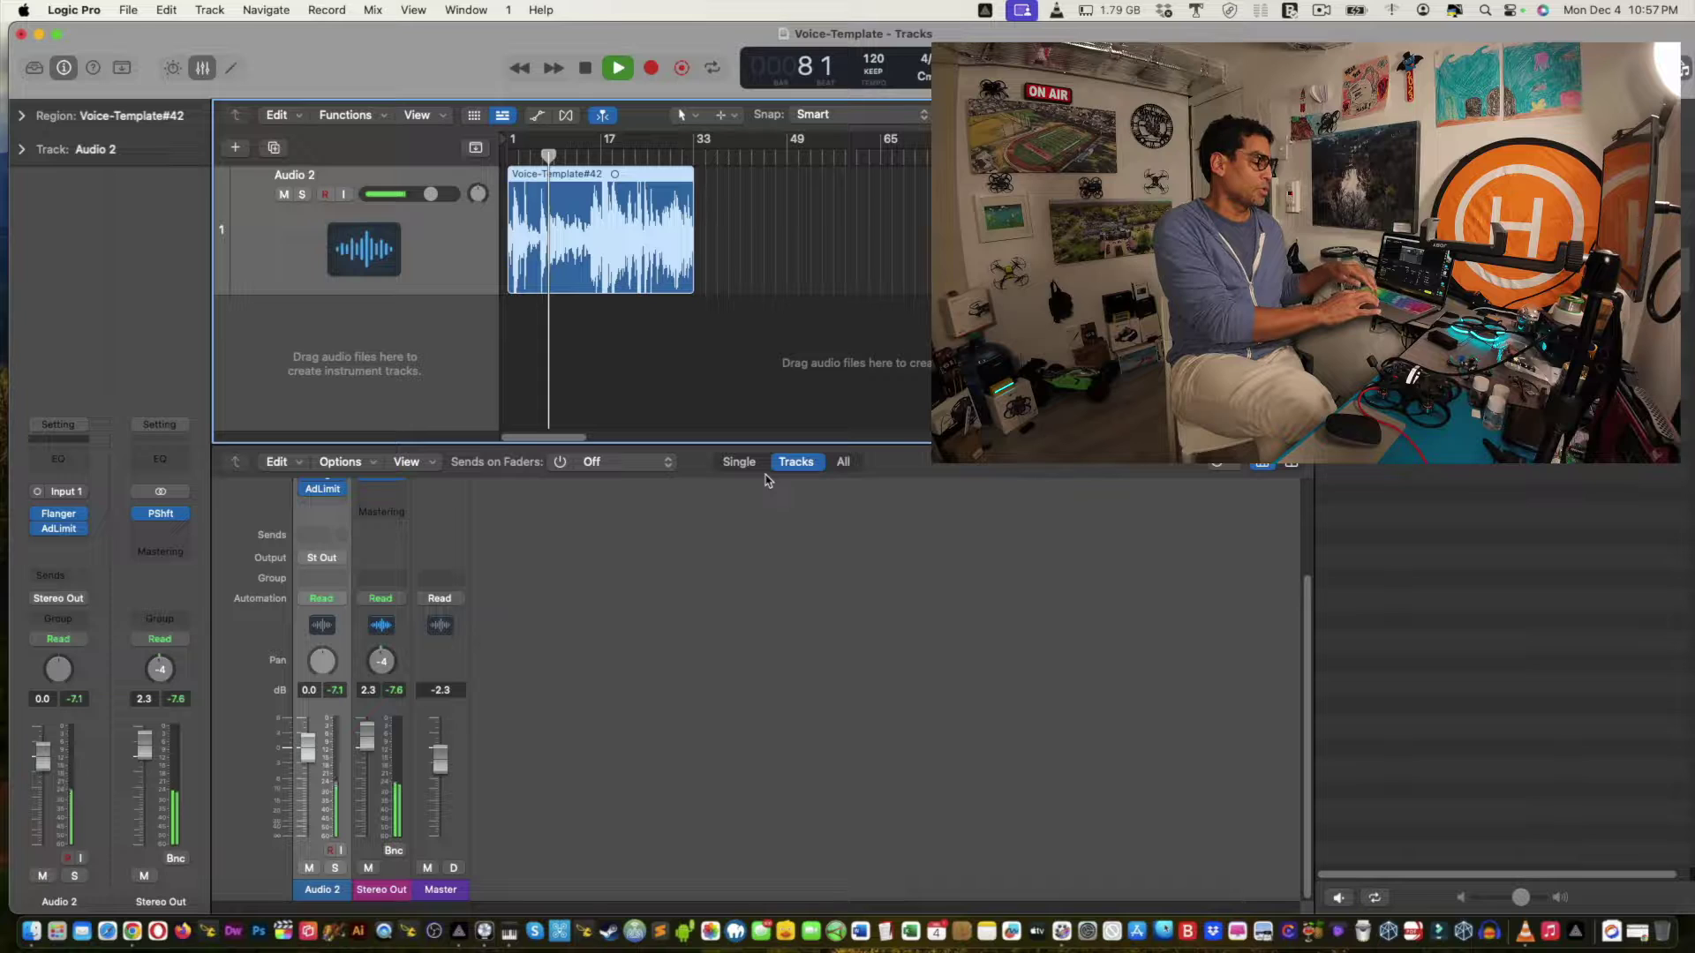
key("space")
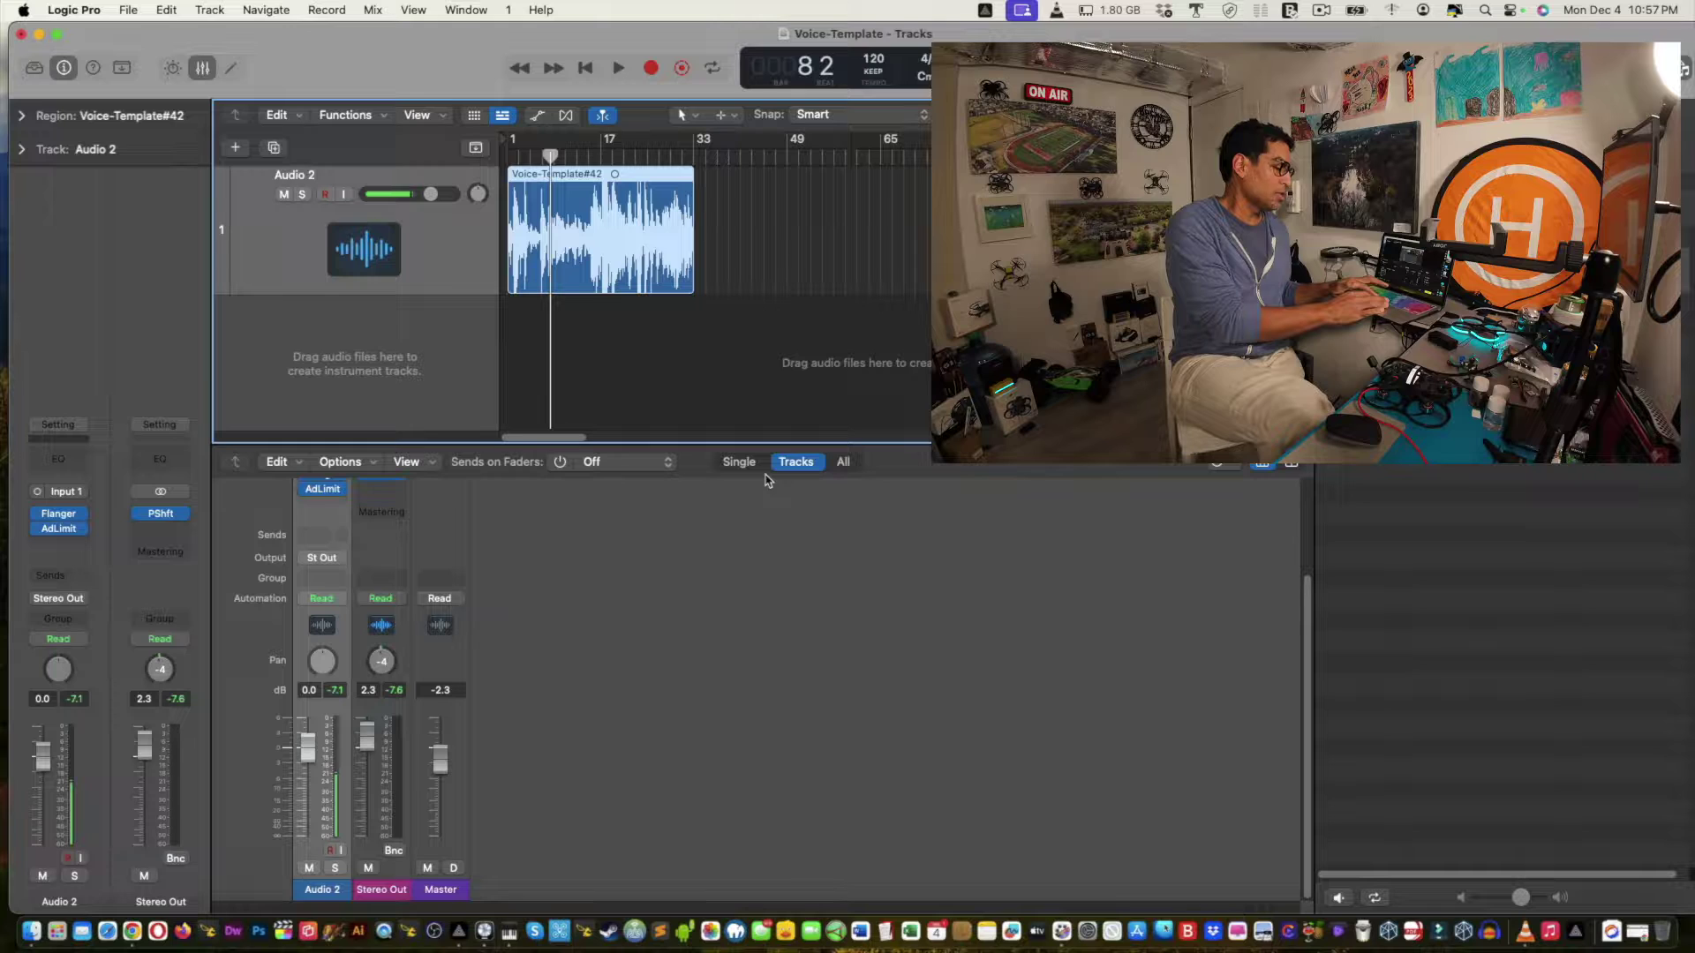
key("space")
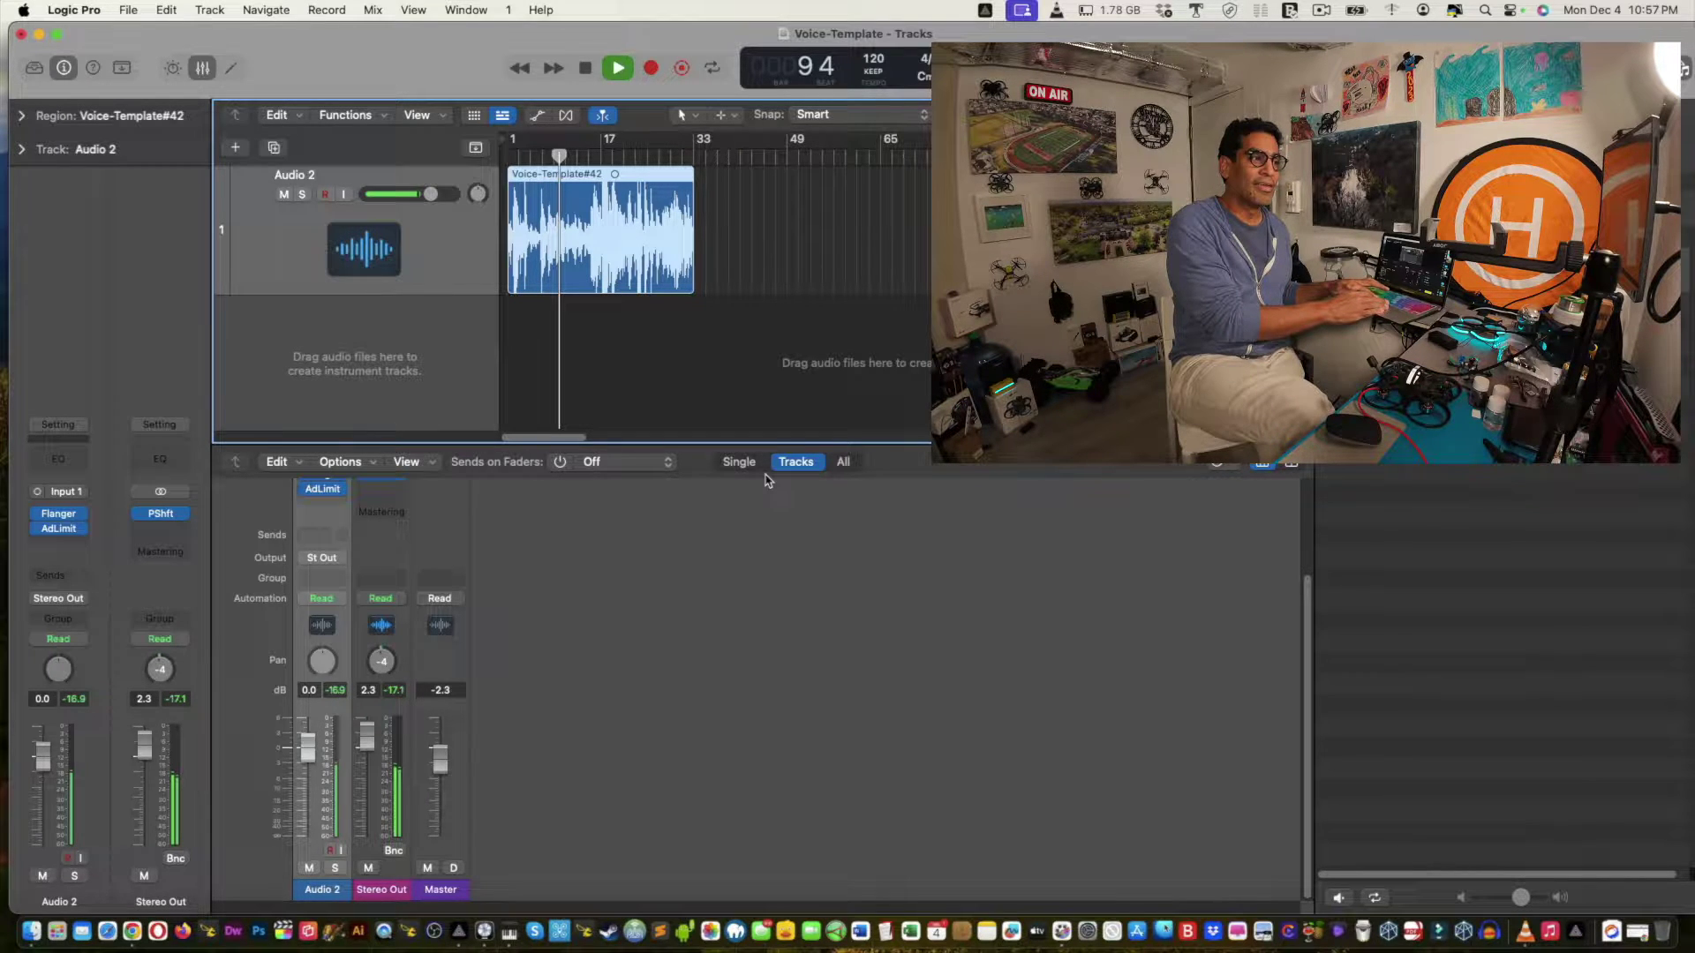
key("space")
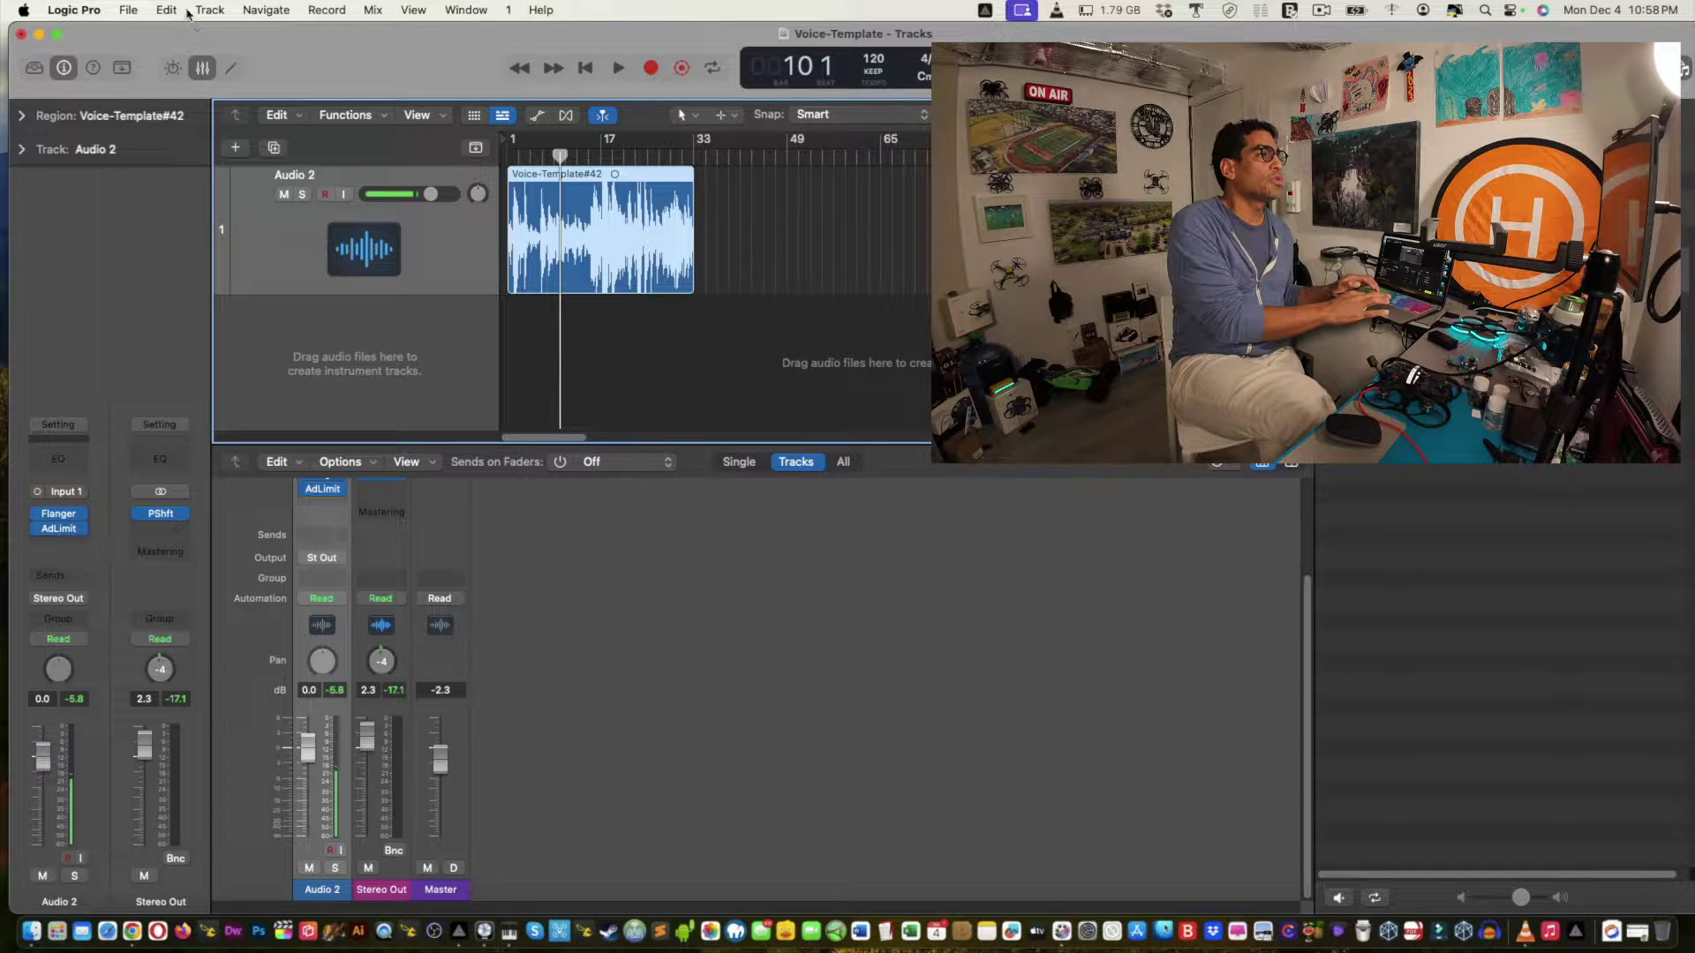
left_click(129, 10)
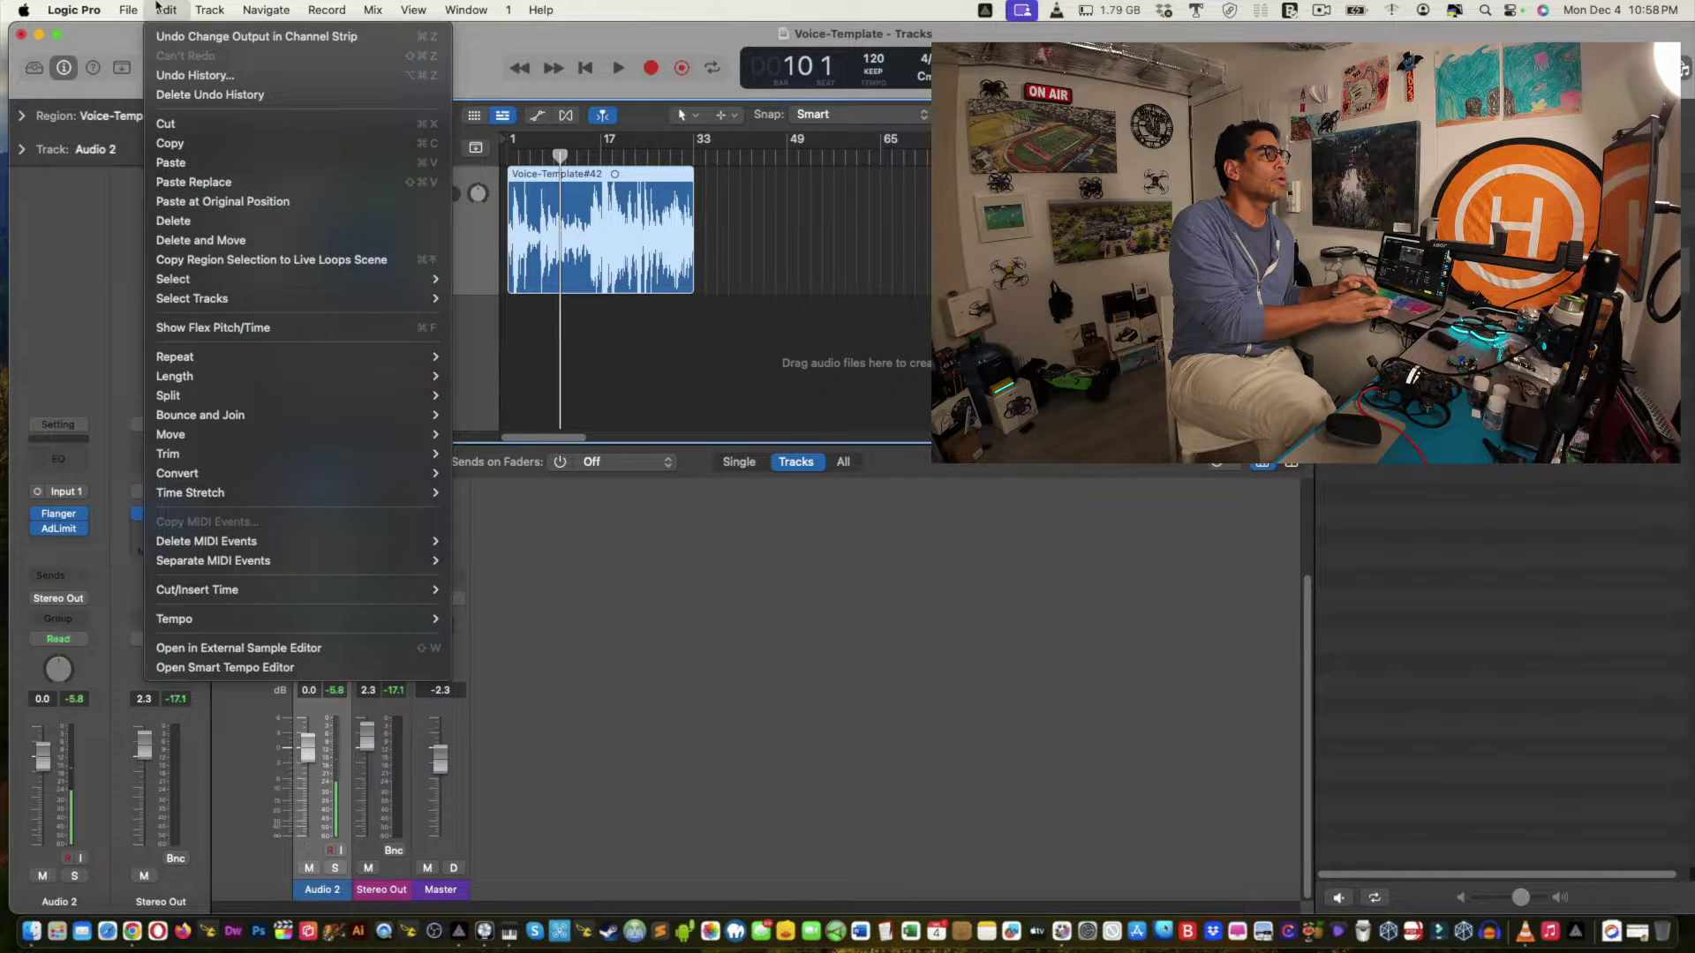
Set Logic's audio output device to MacBook Air Speakers in Settings > Audio and apply.
mouse_move(92, 64)
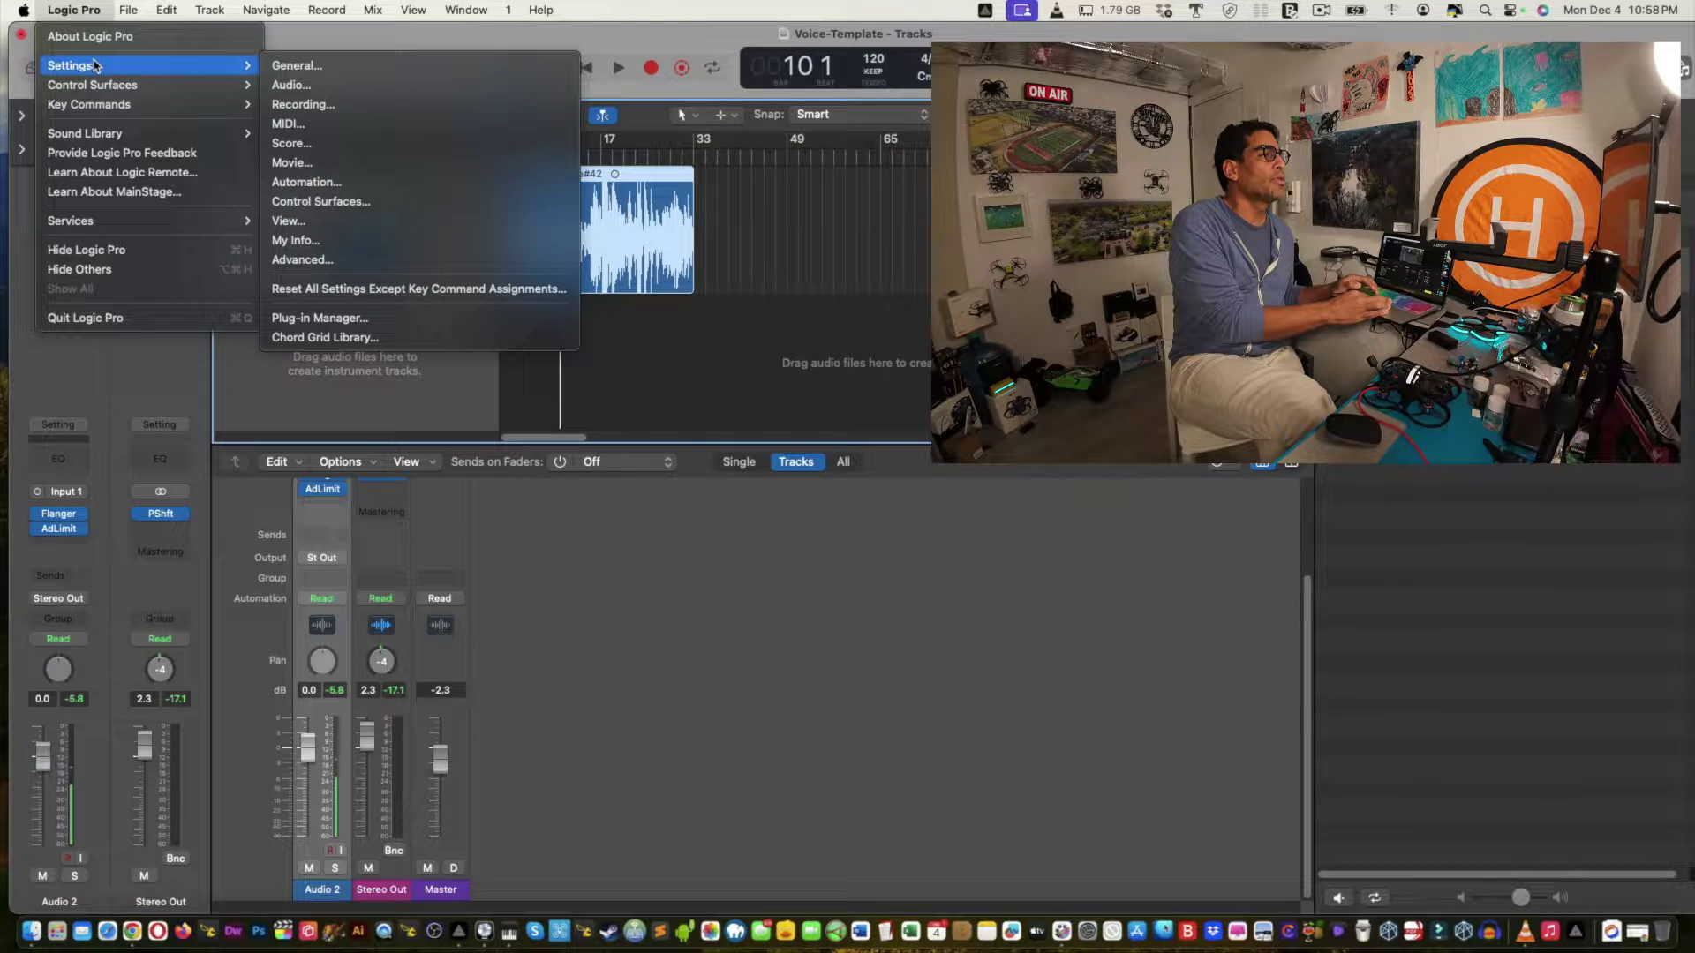
left_click(292, 86)
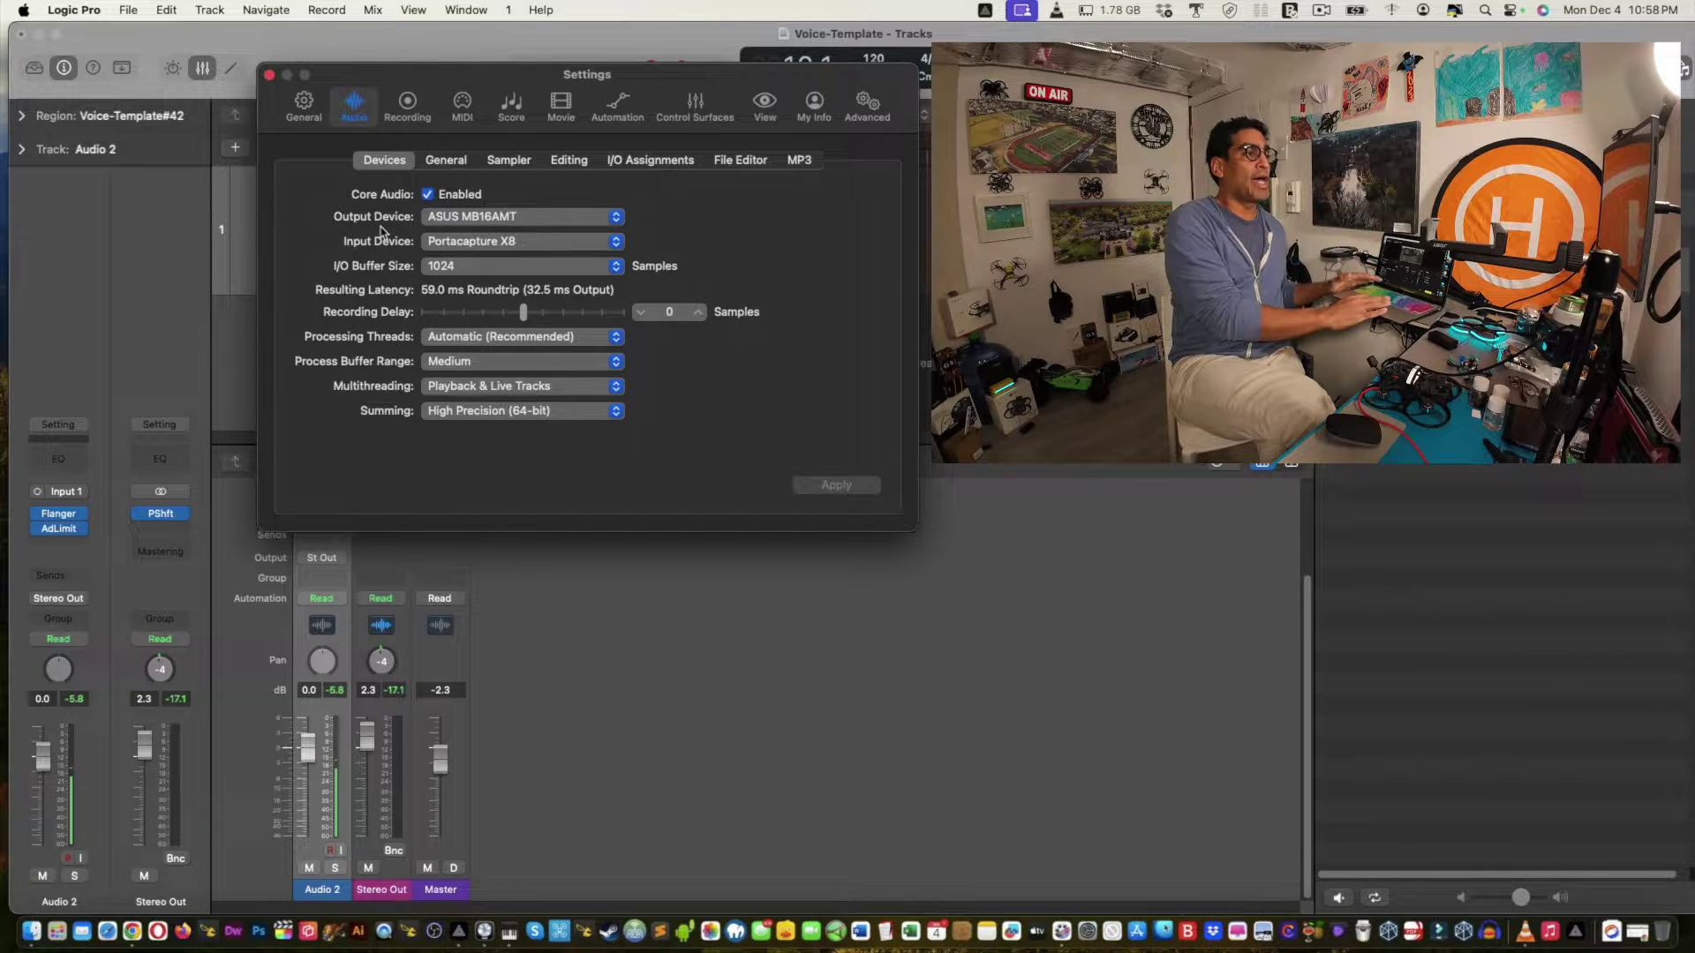
left_click(493, 219)
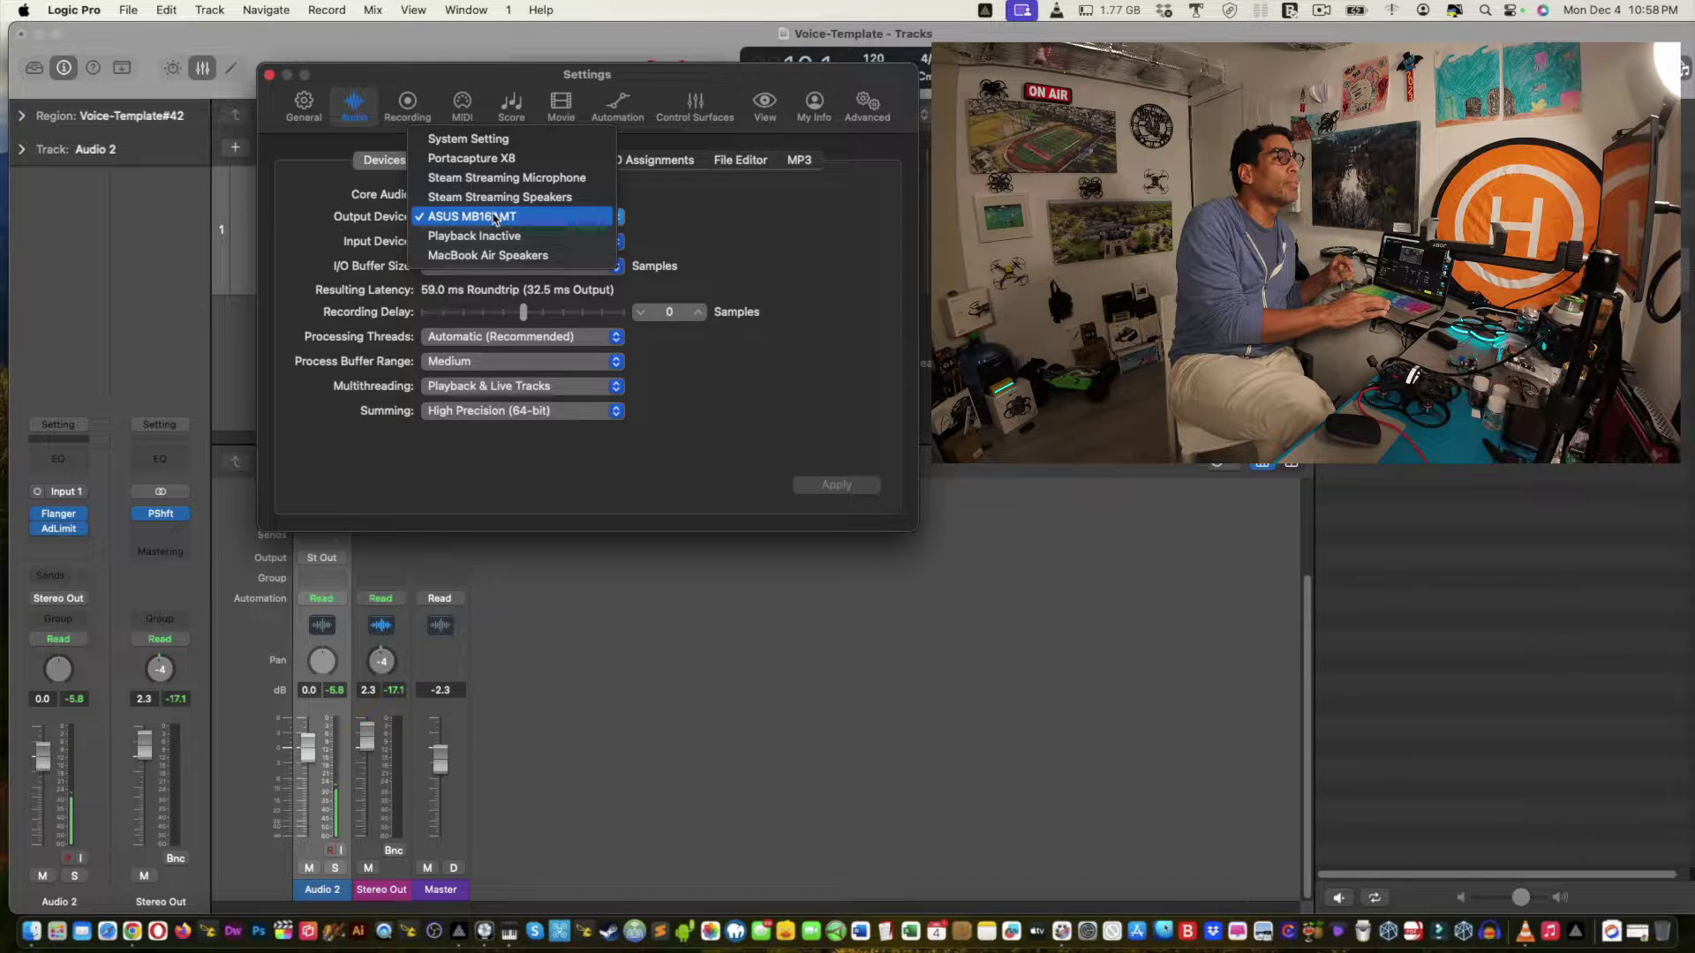
left_click(497, 256)
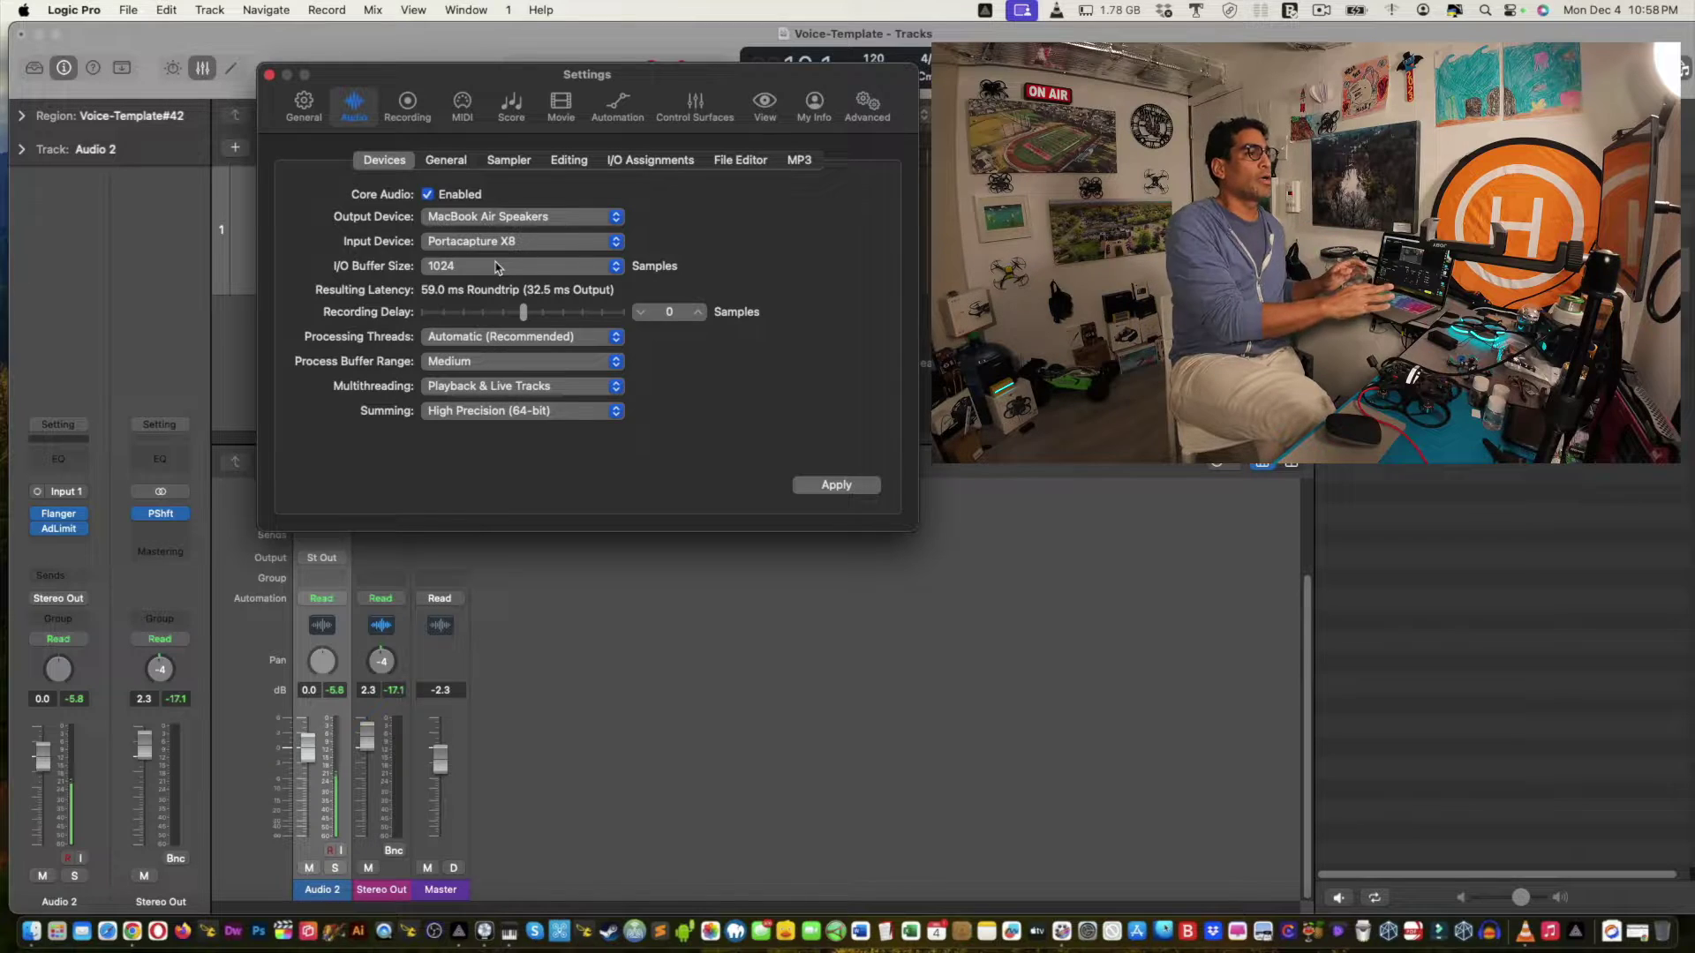
left_click(847, 488)
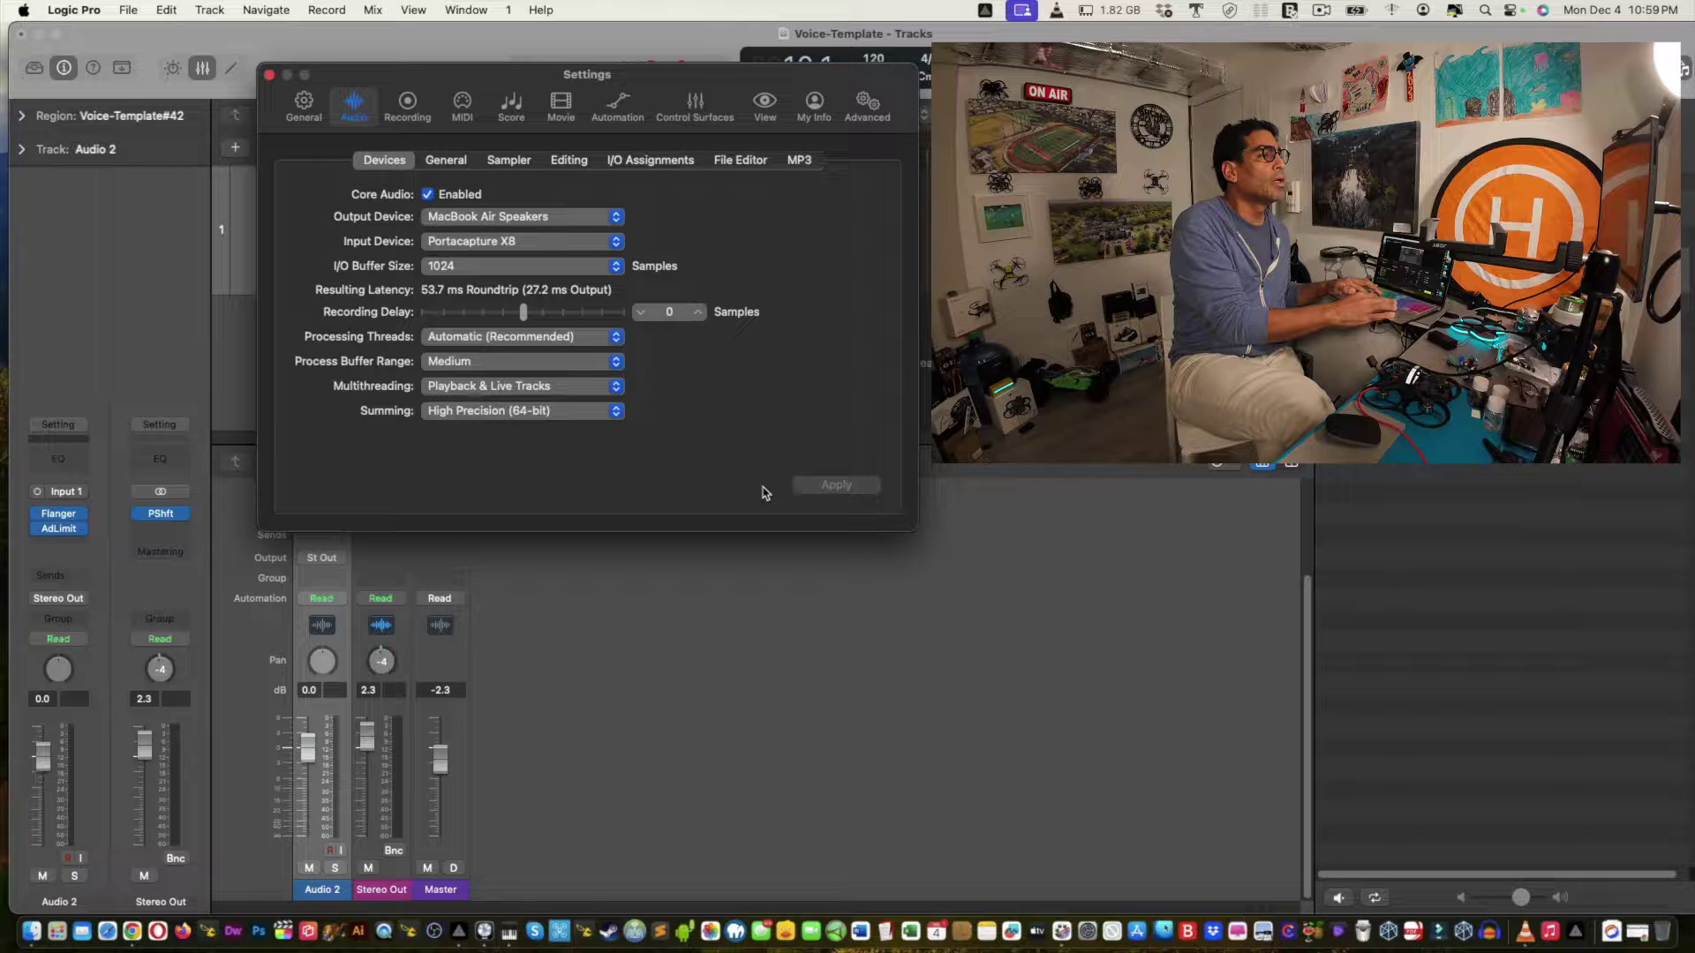
left_click(269, 77)
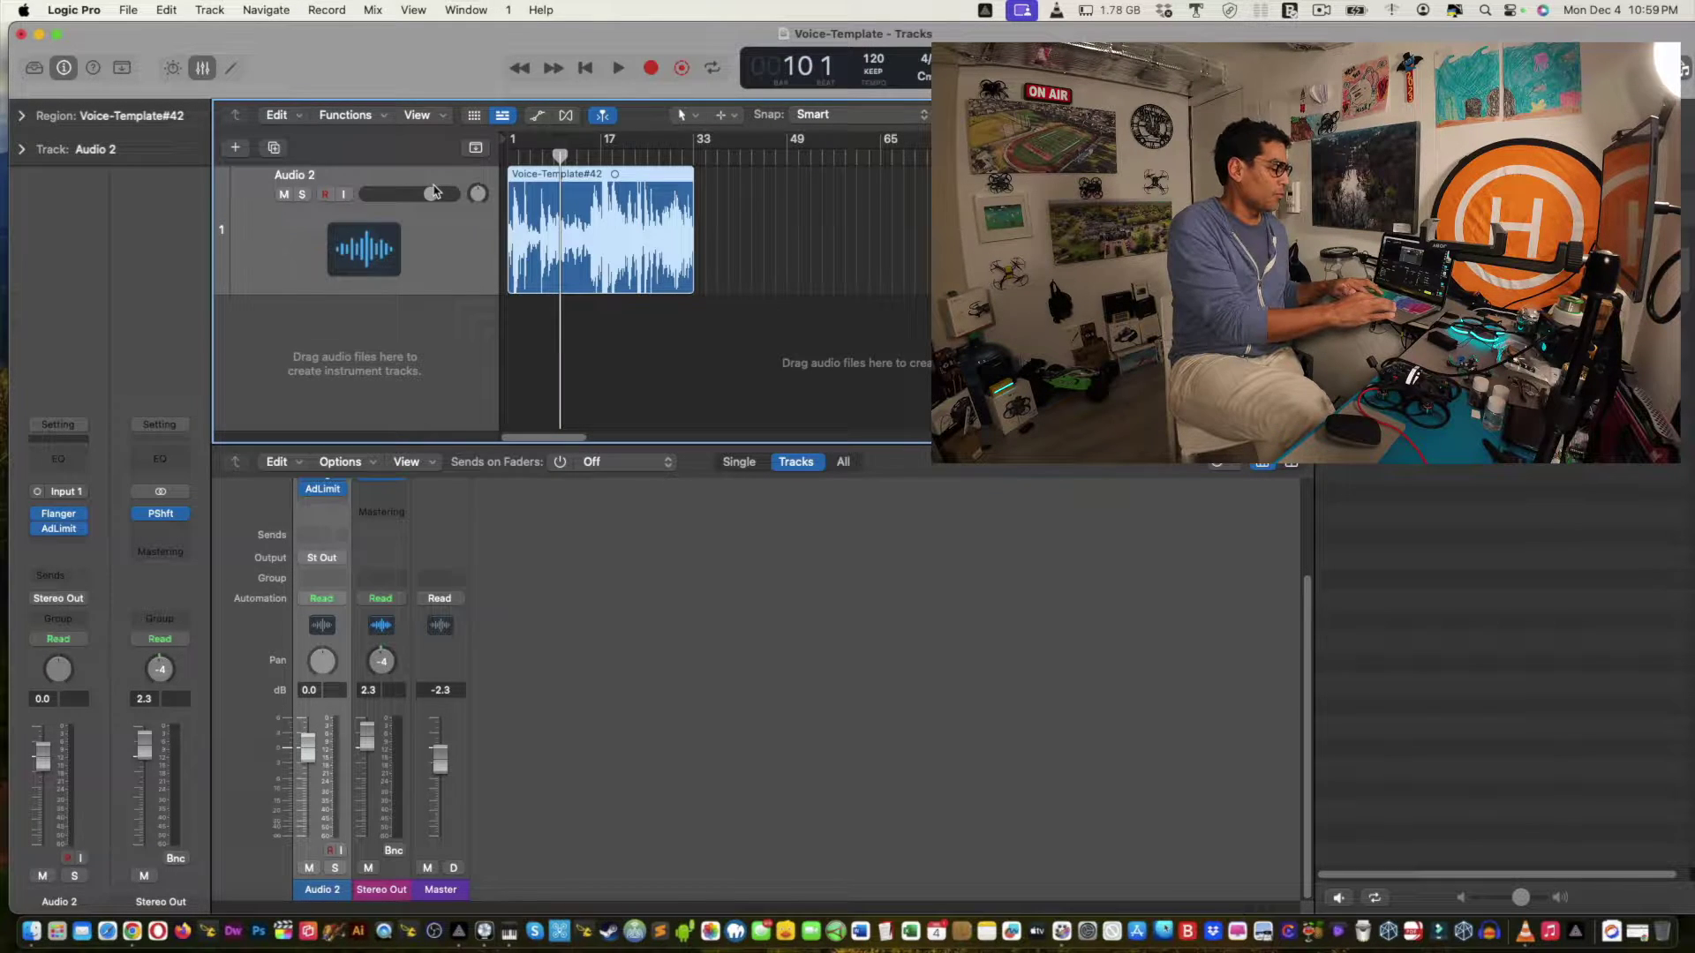
Replay the take through the MacBook Air speakers, stopping at bar 12.
key("space")
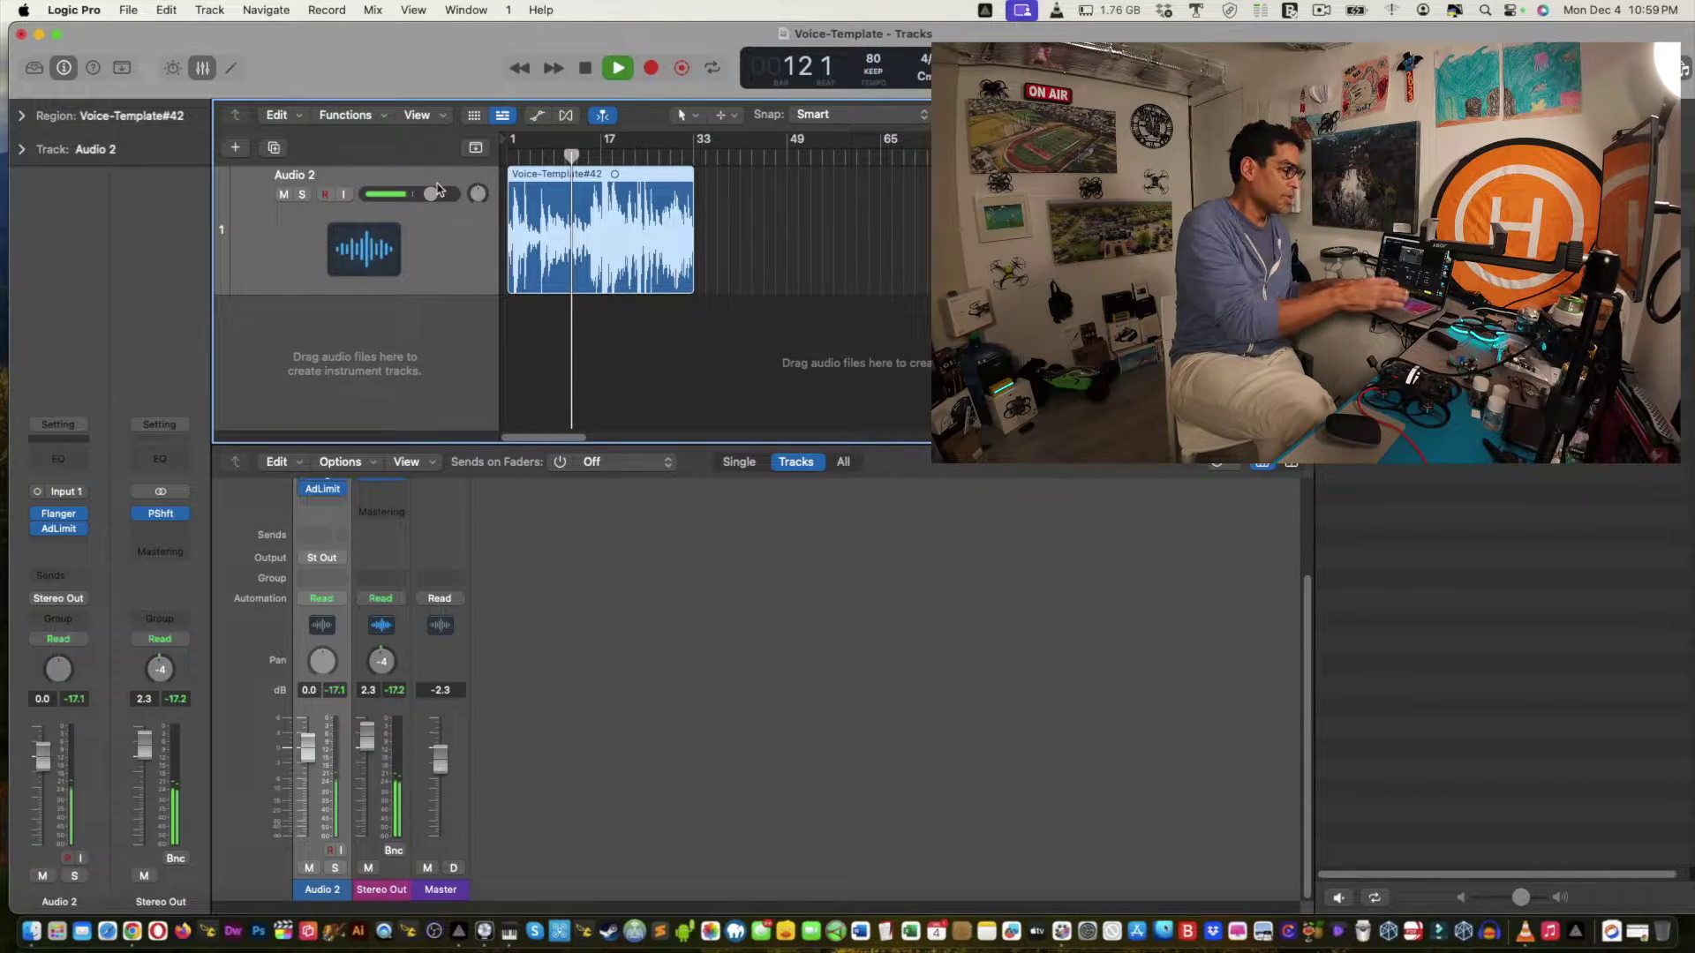
key("space")
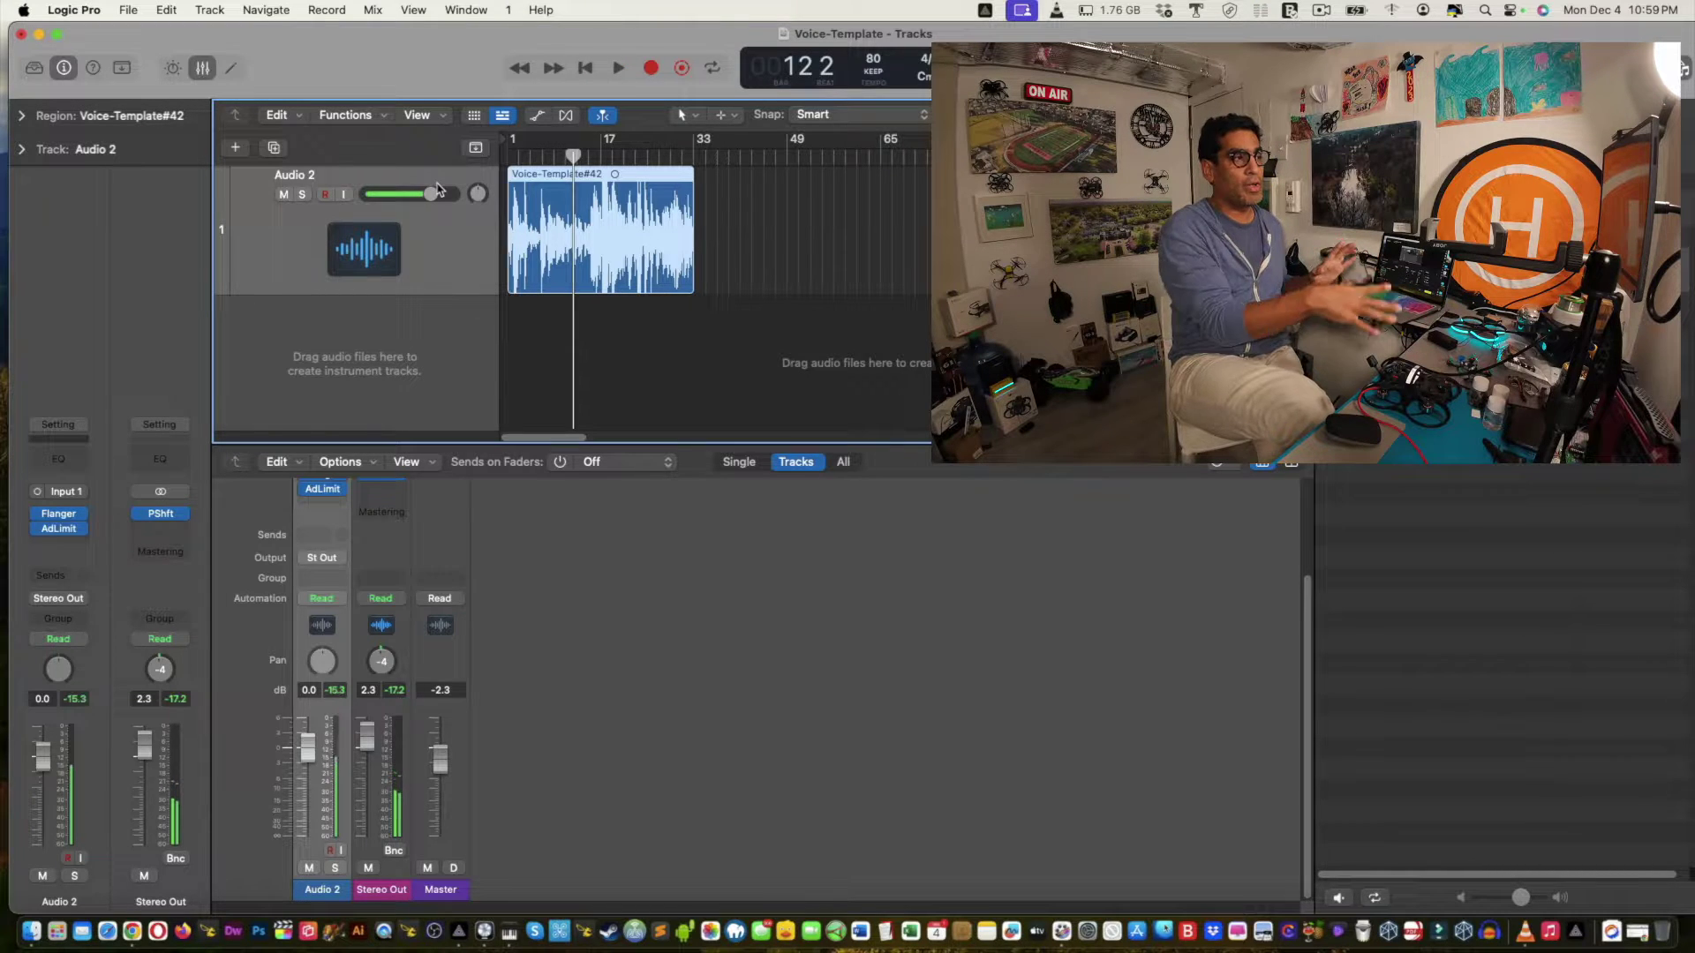
left_click(126, 9)
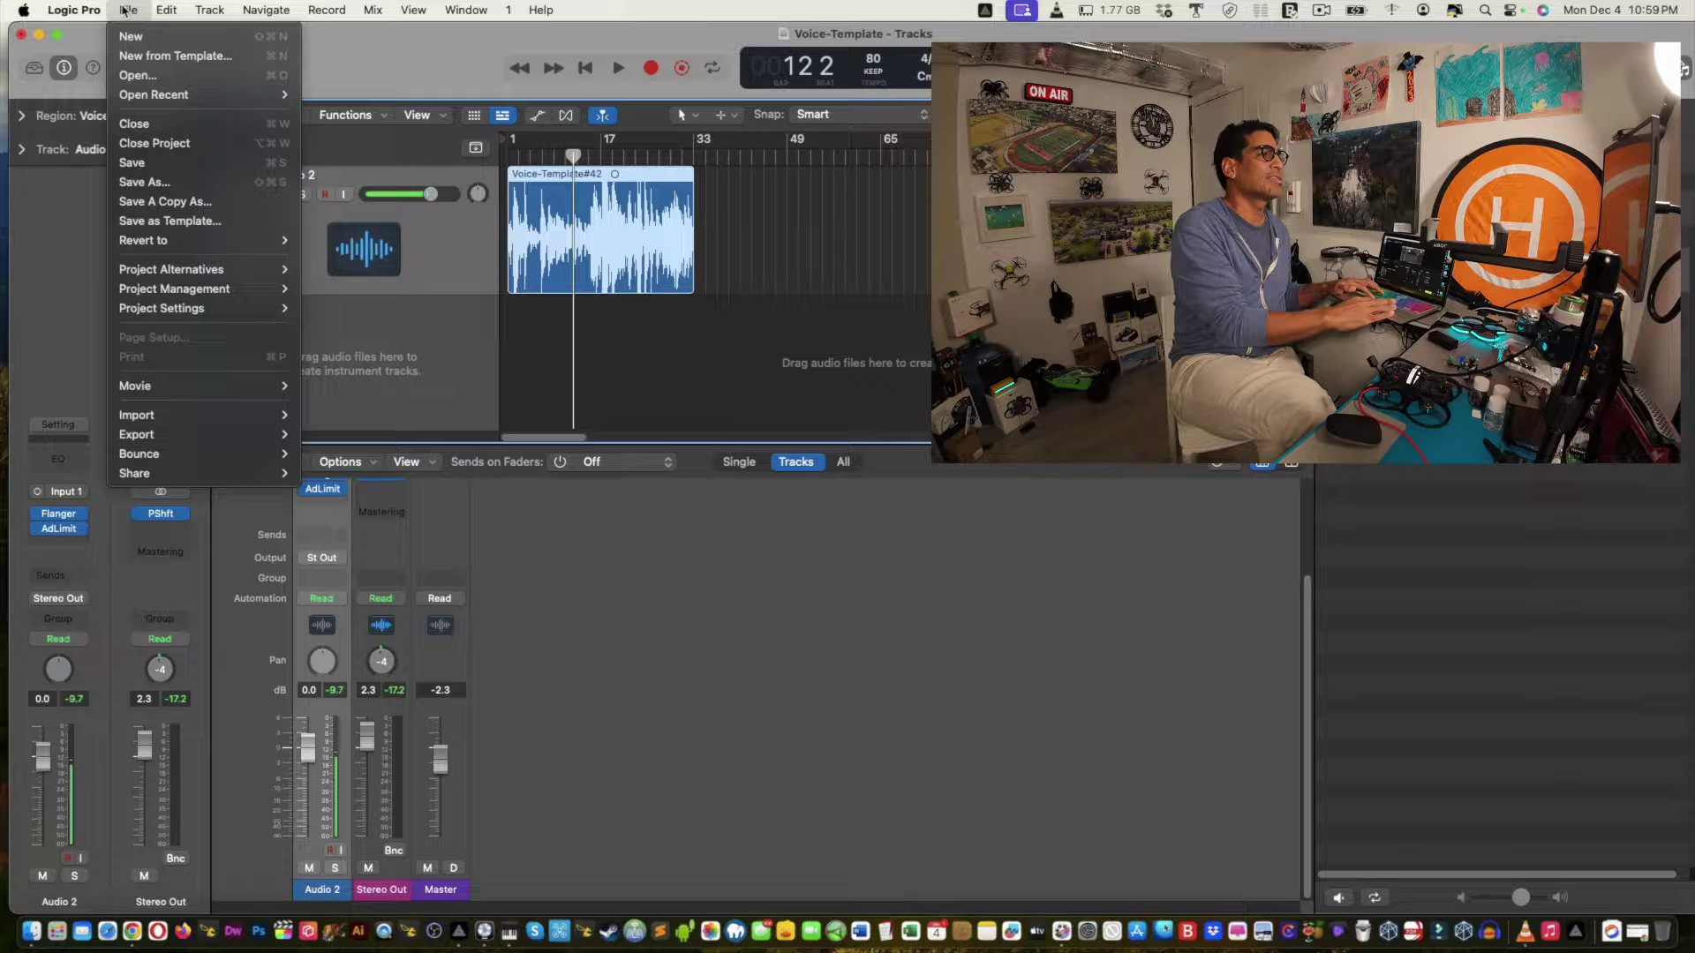
Change the audio output device to ASUS MB16AMT in Settings > Audio and apply.
mouse_move(78, 10)
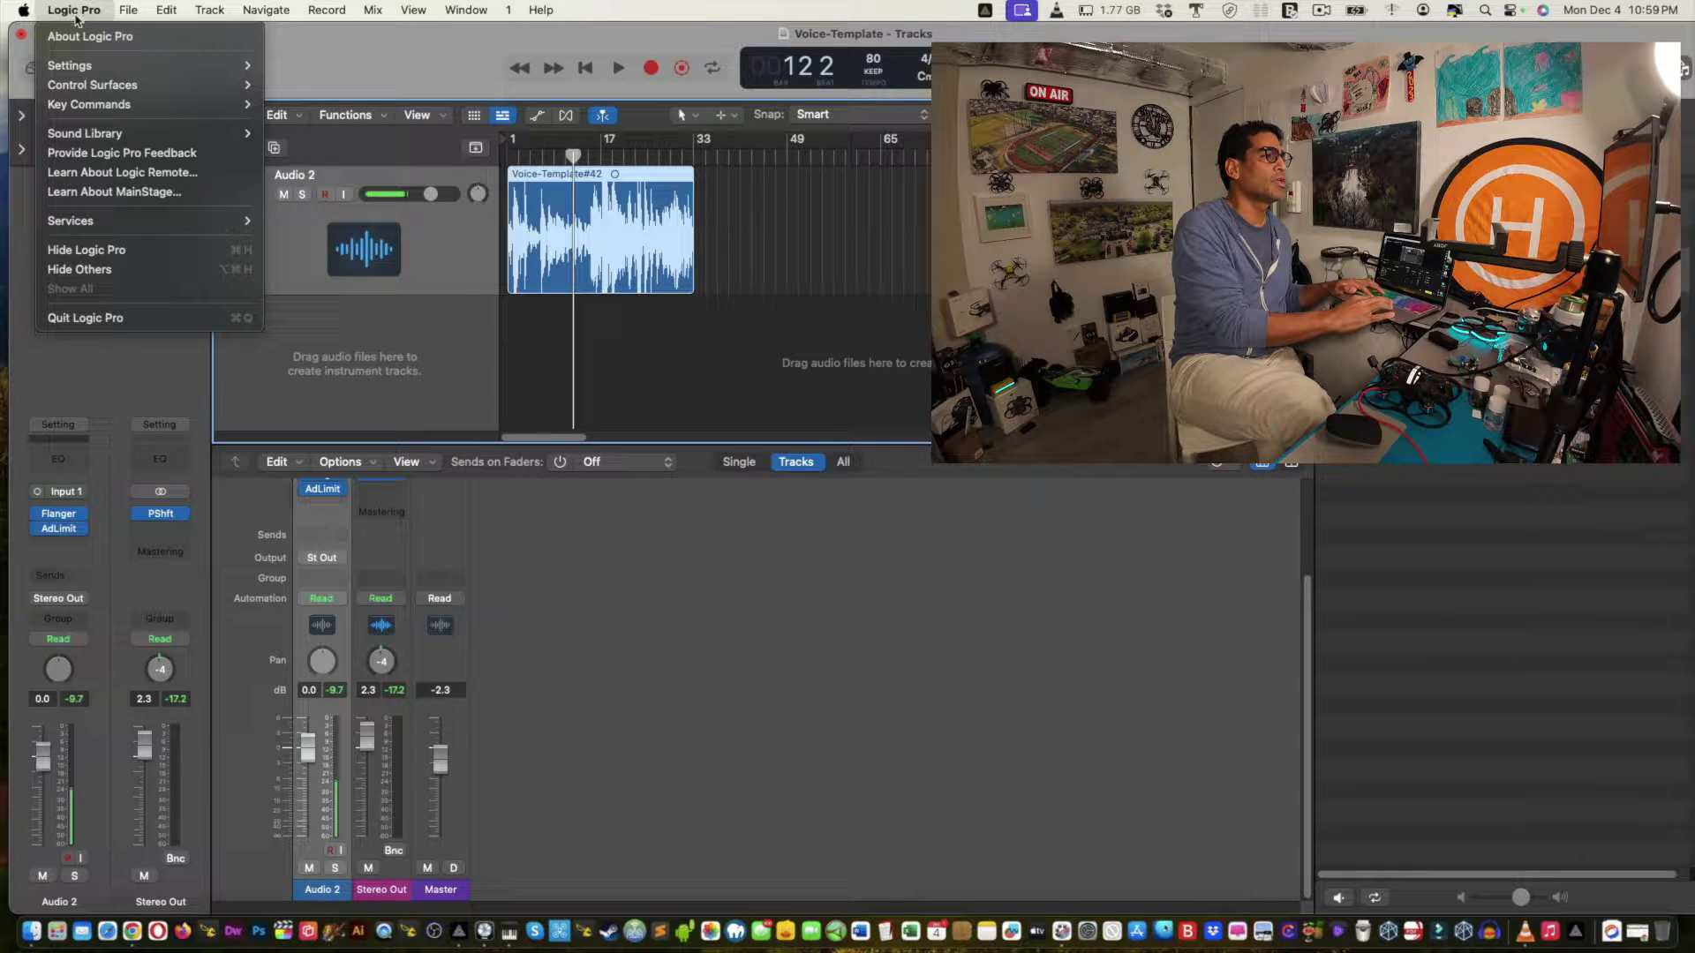
mouse_move(91, 67)
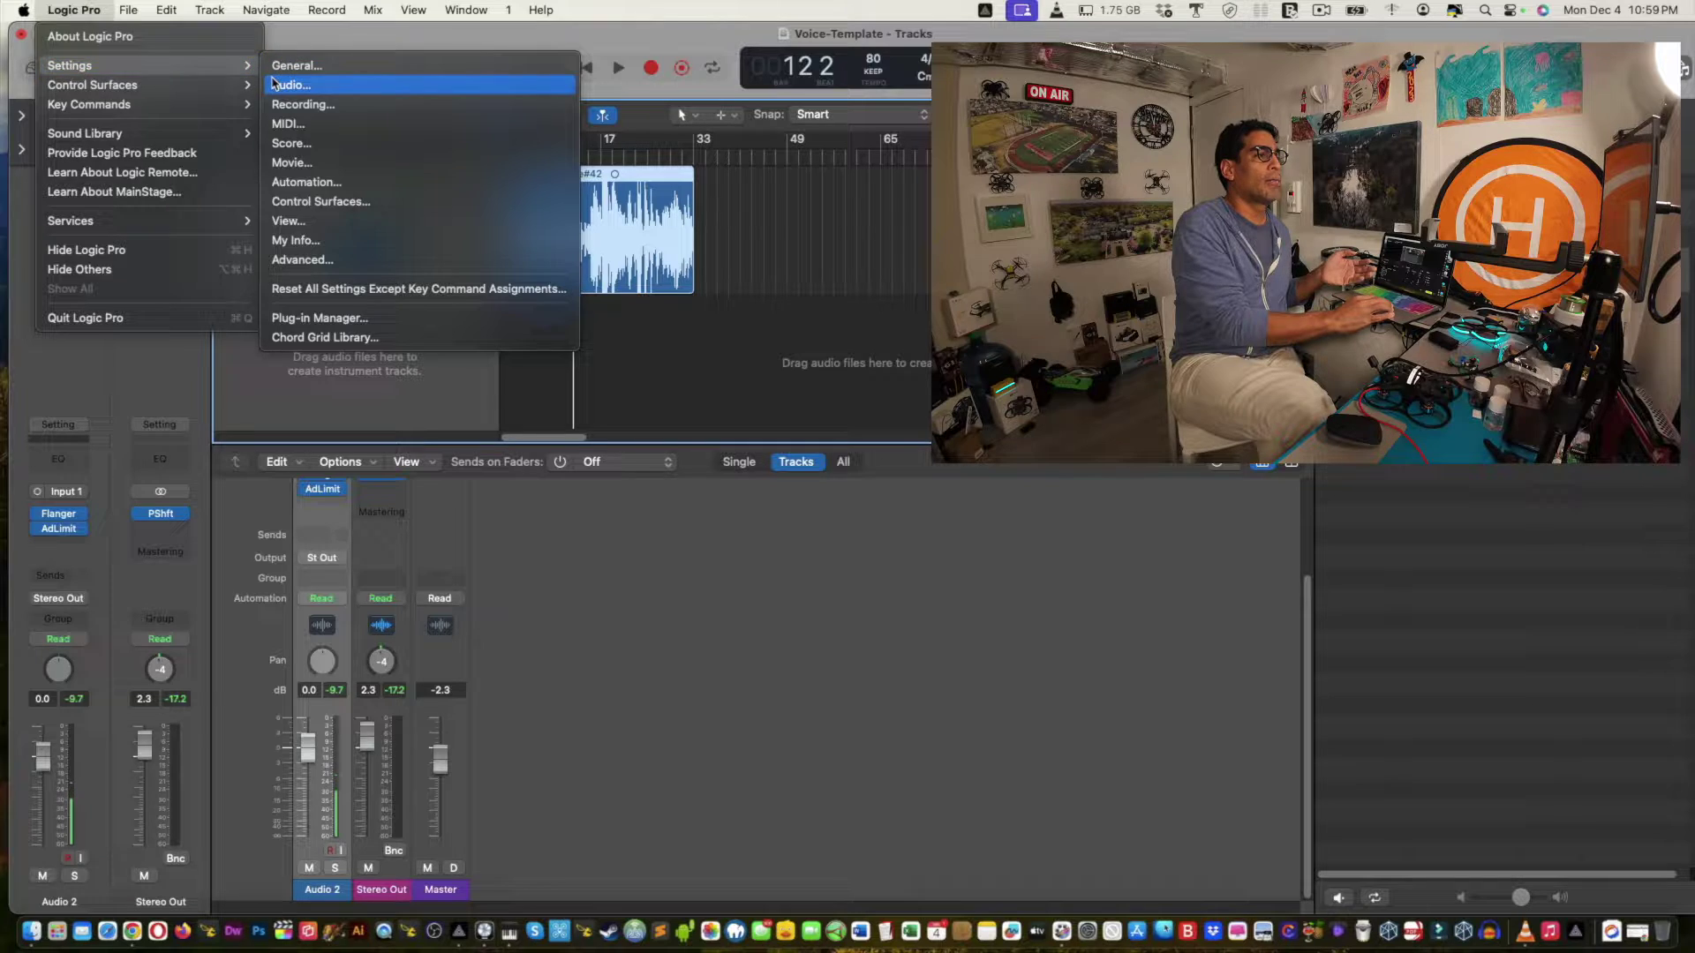
left_click(275, 84)
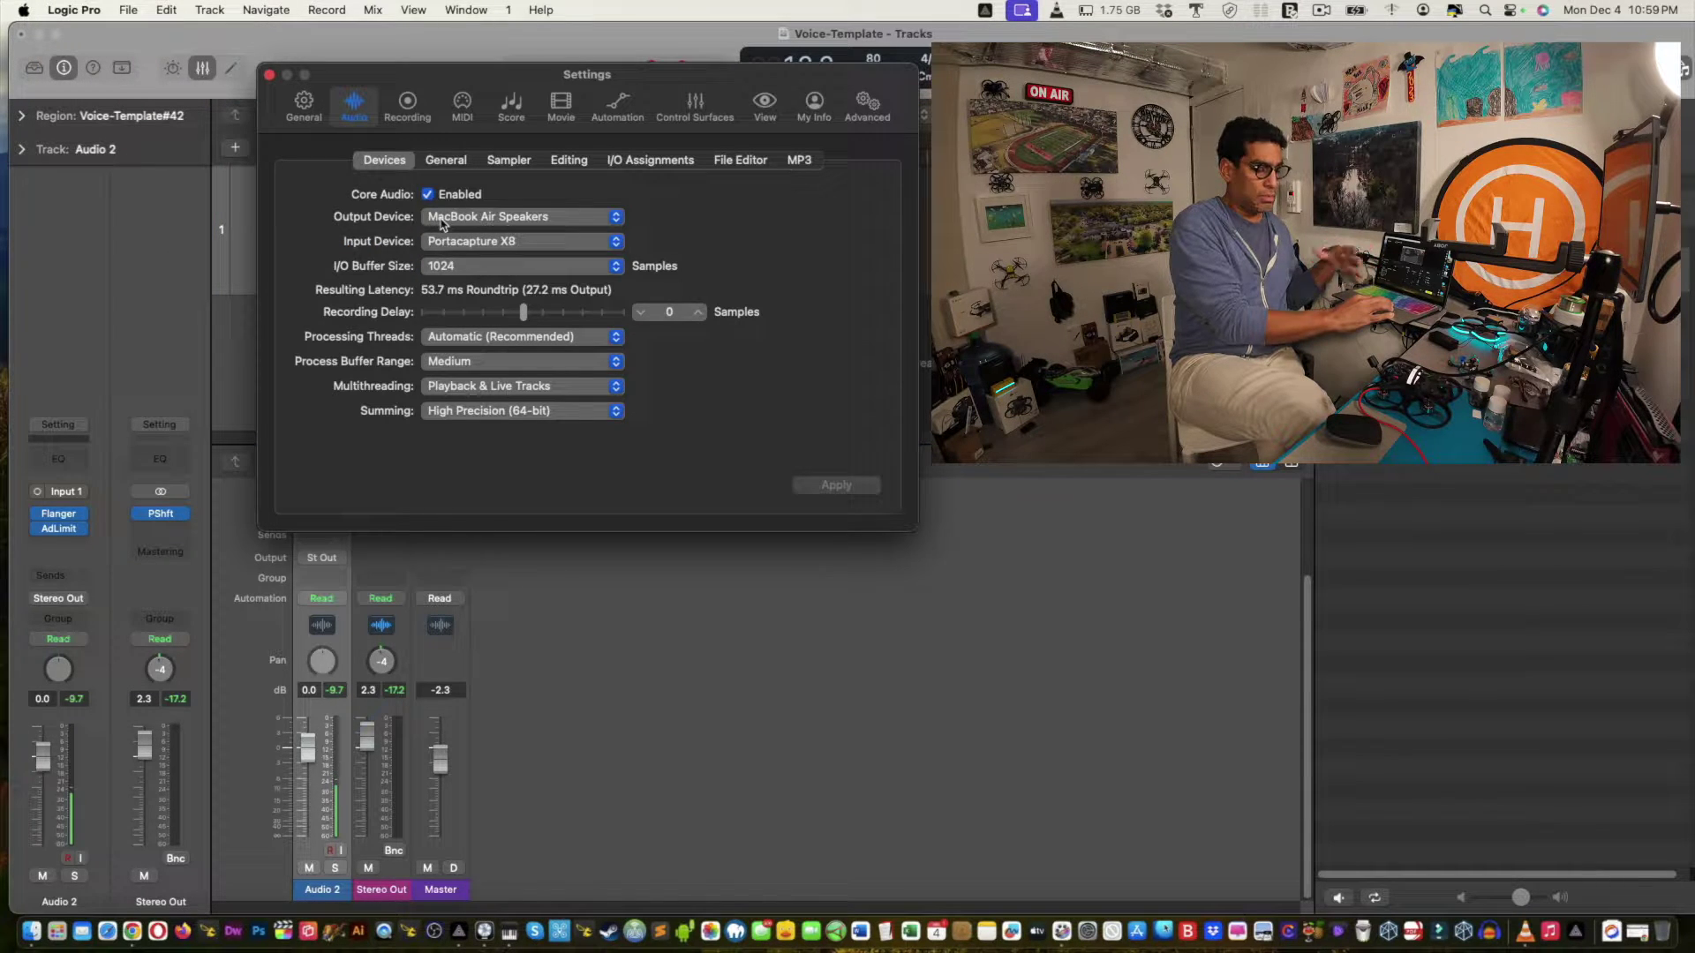
left_click(525, 217)
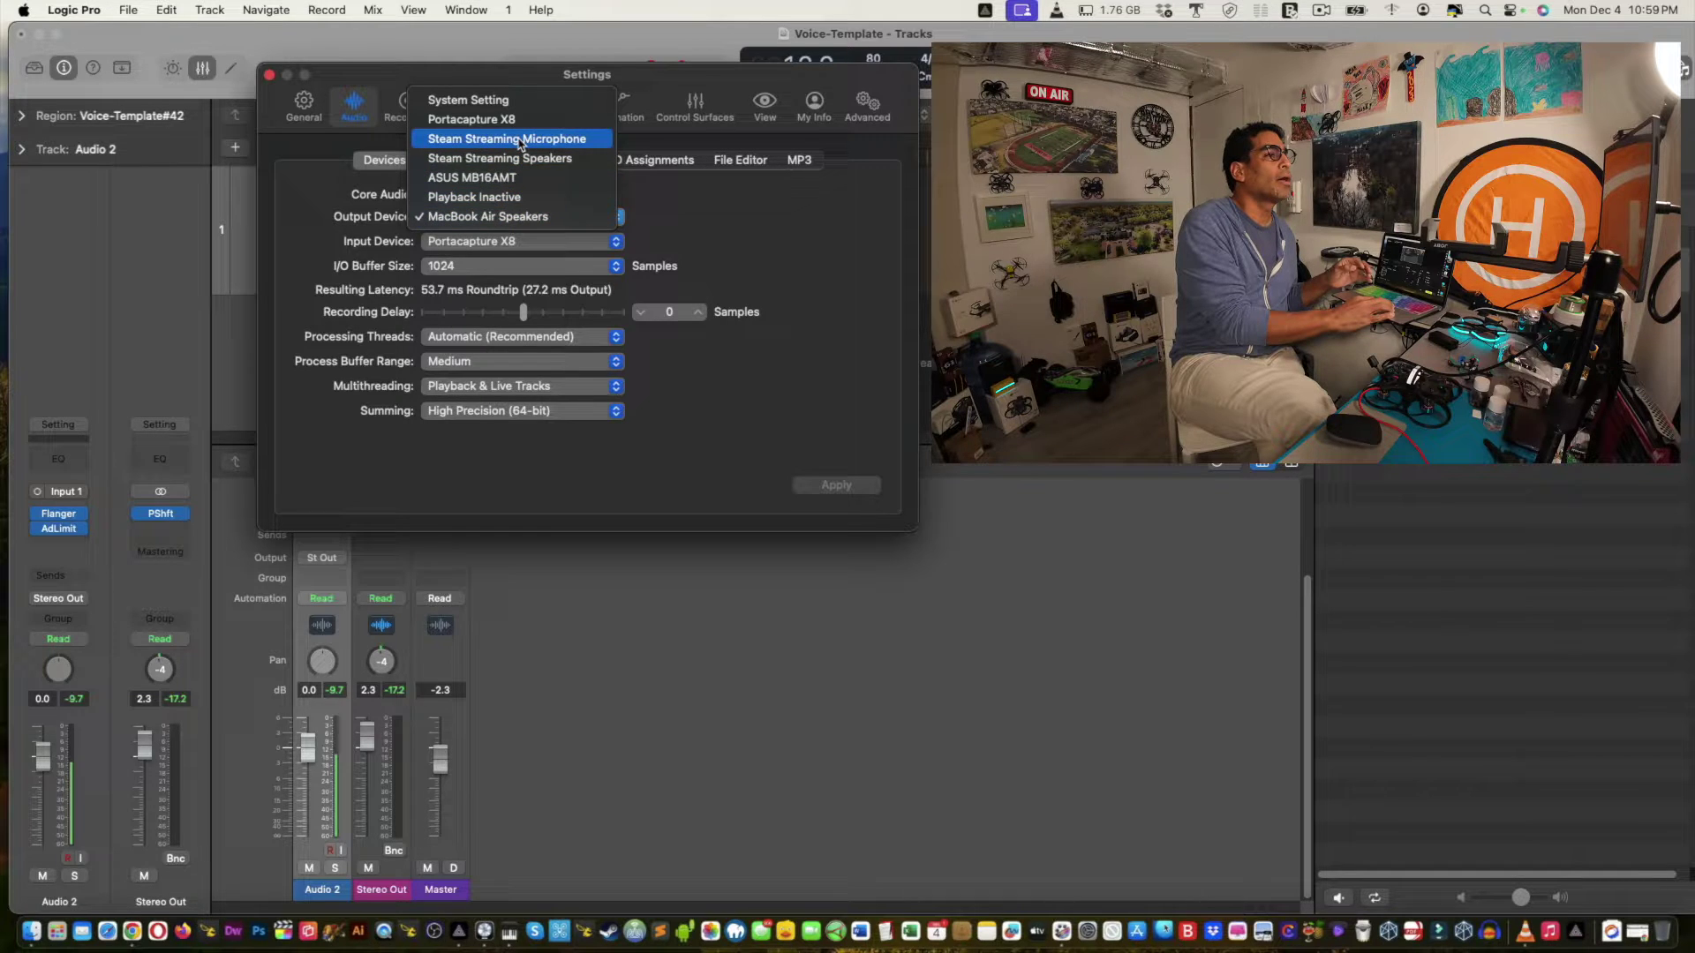
left_click(525, 178)
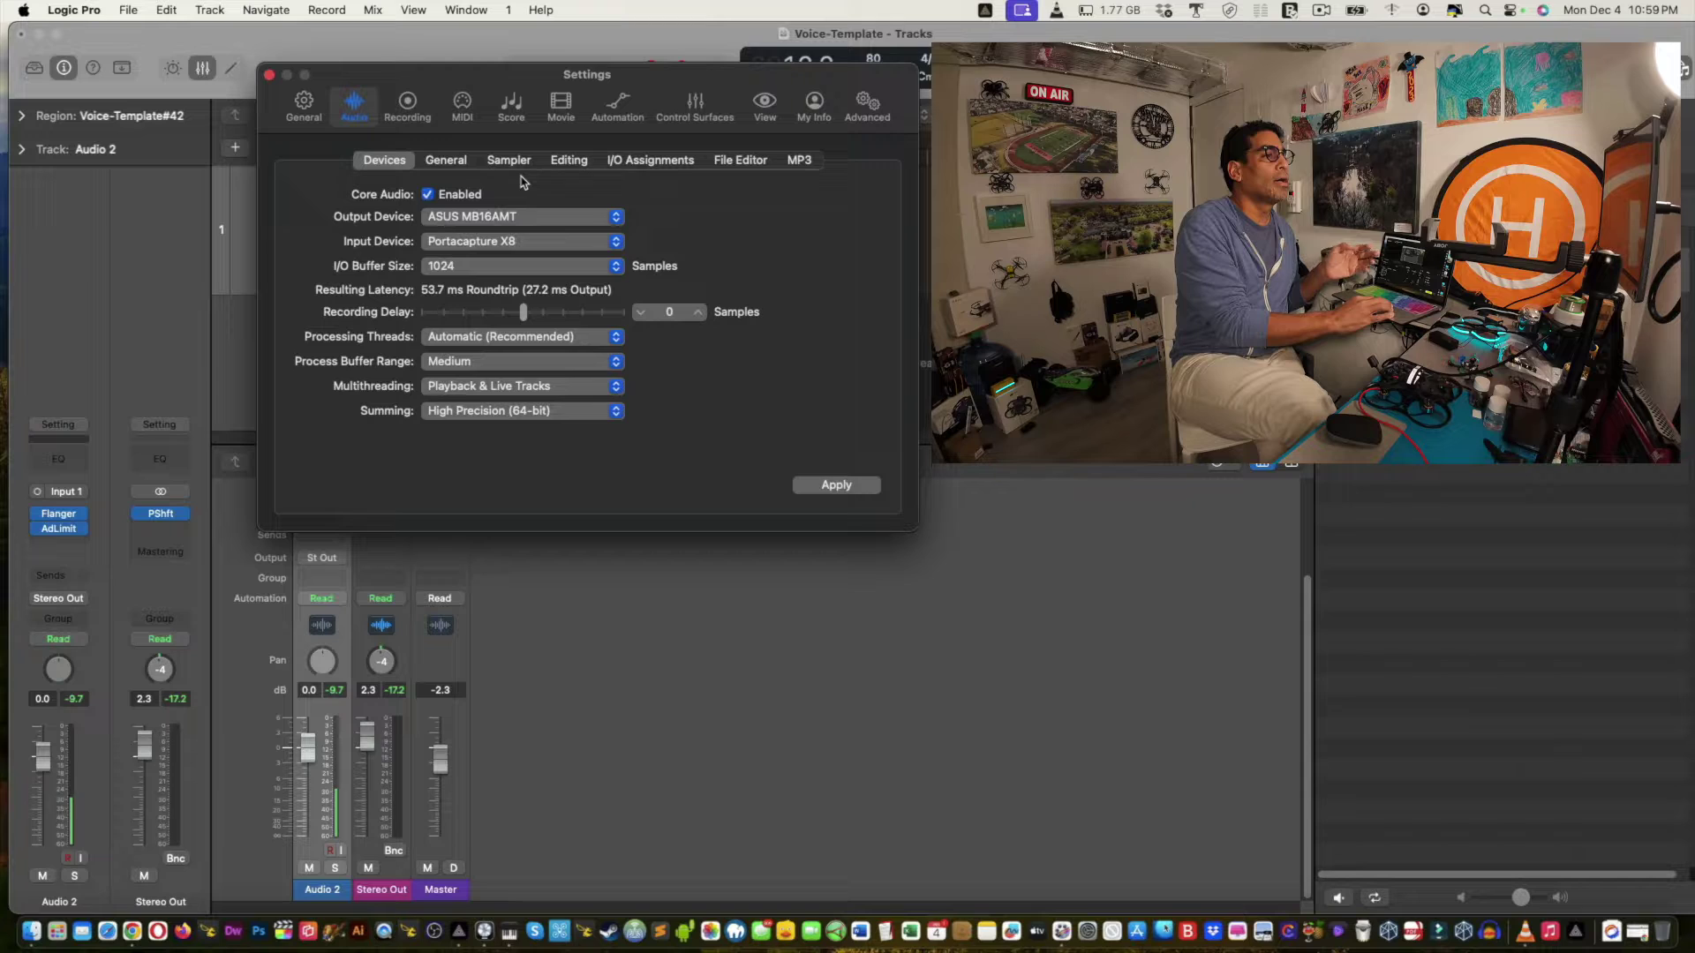
left_click(836, 485)
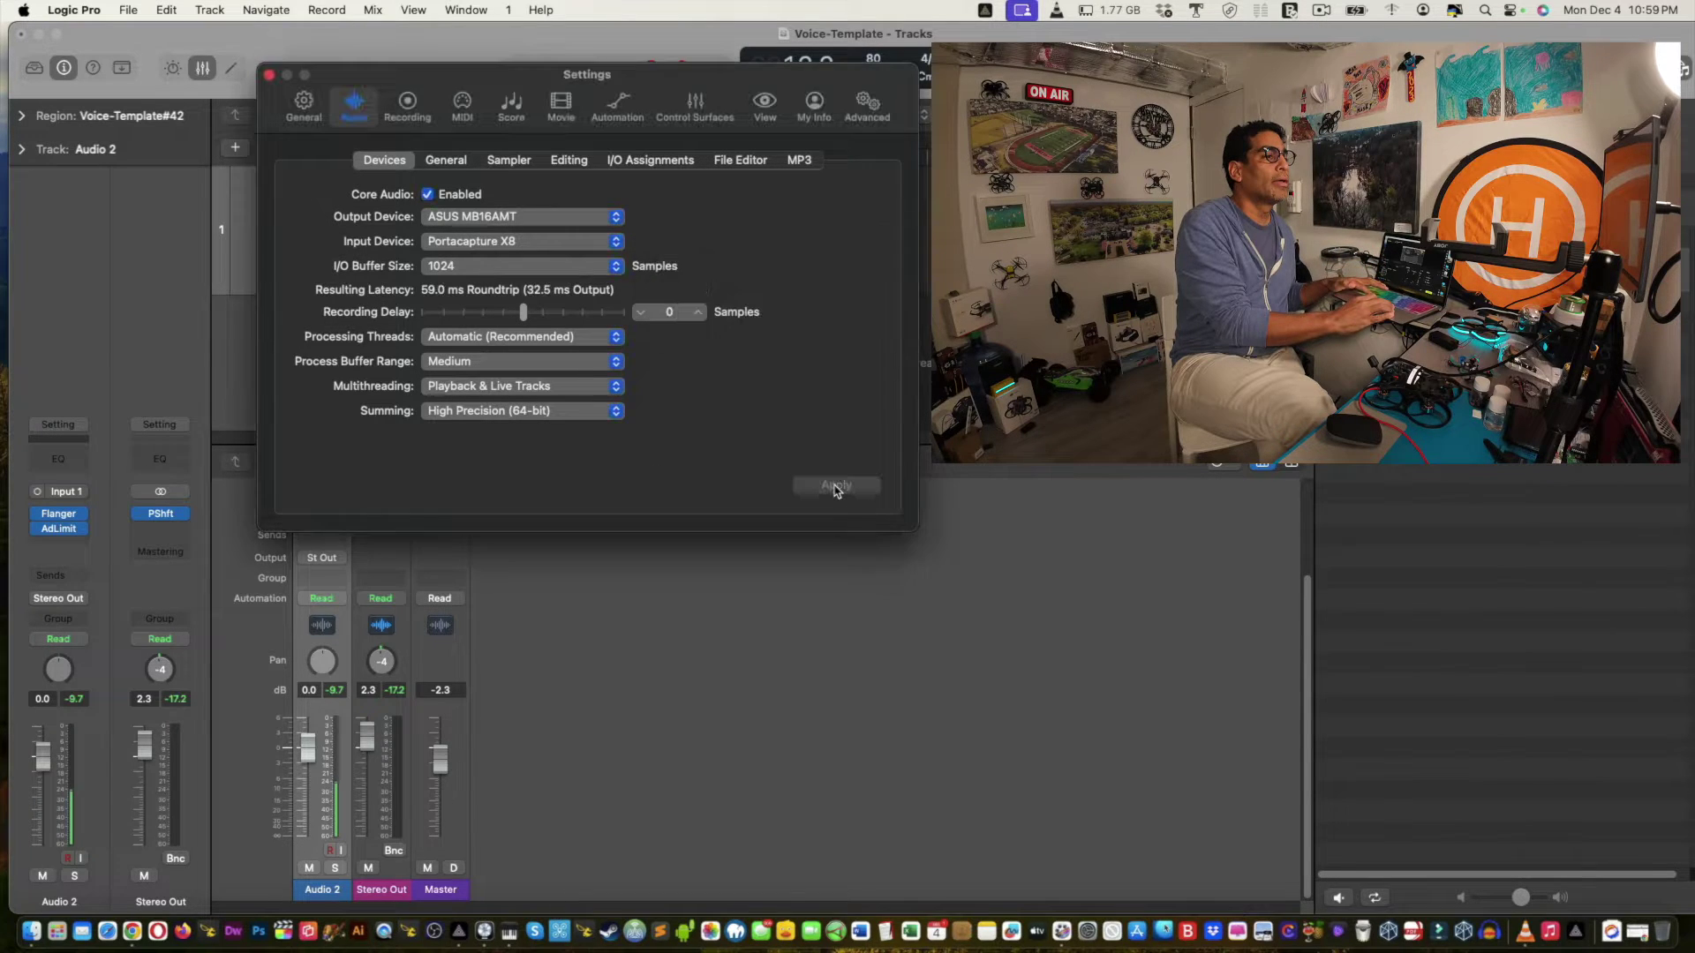
left_click(266, 75)
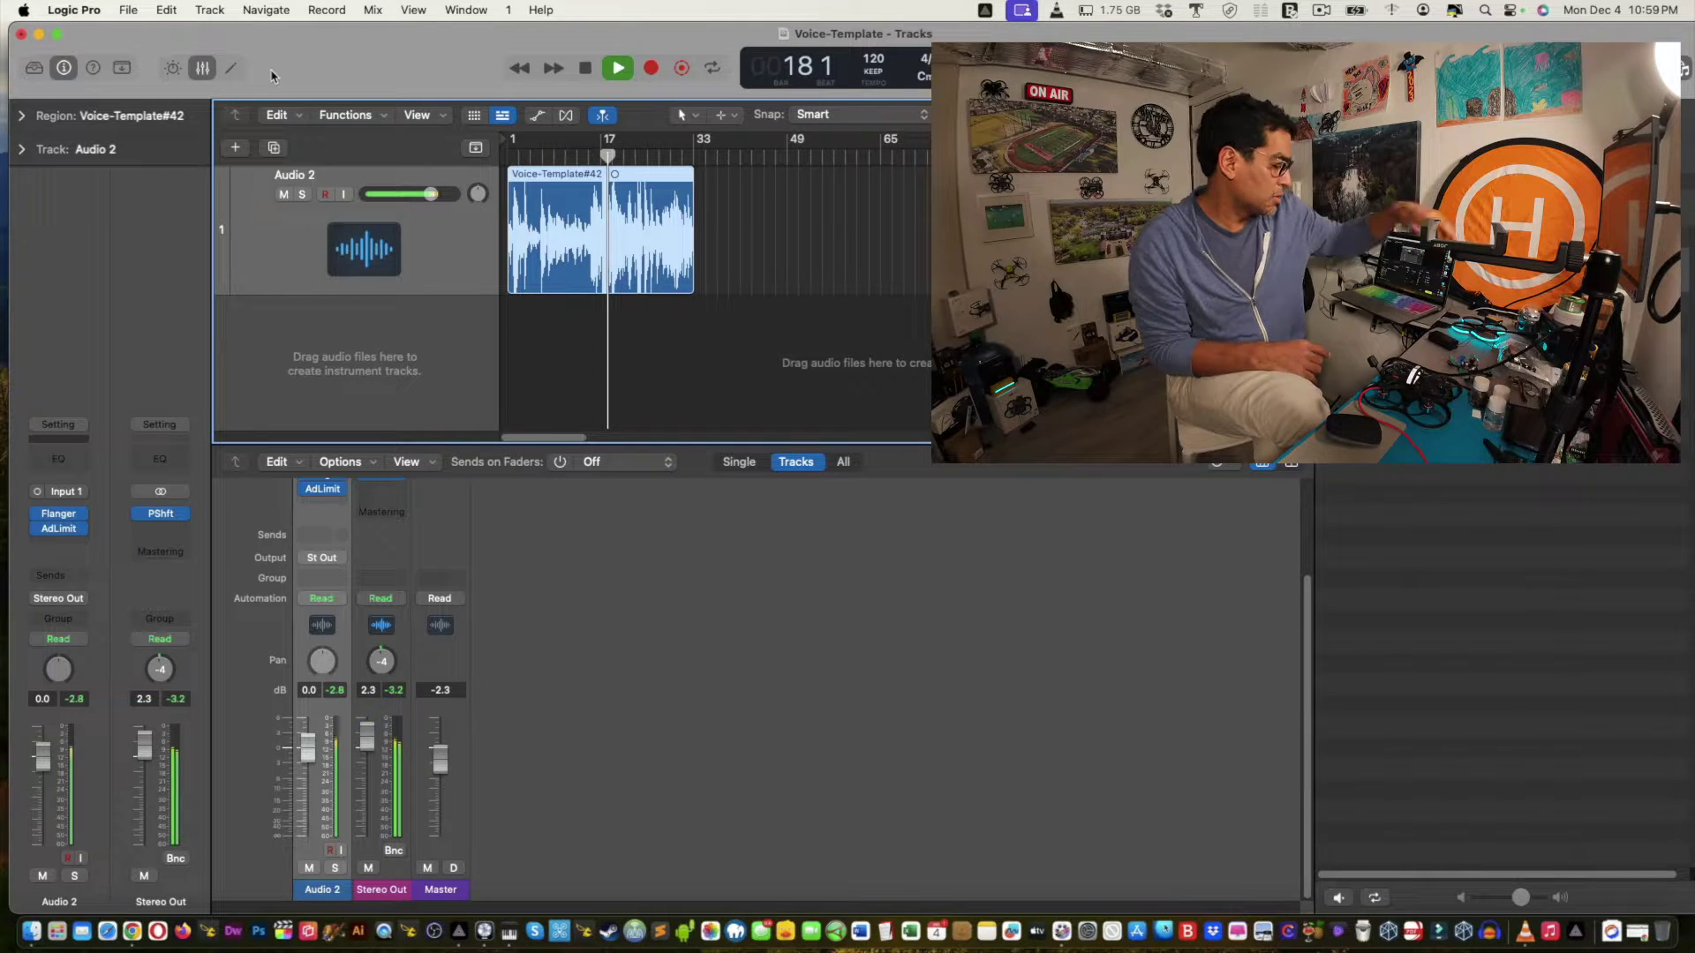
Stop playback, check the Wi-Fi status, nudge the Logic window, and bring Finder forward.
key("space")
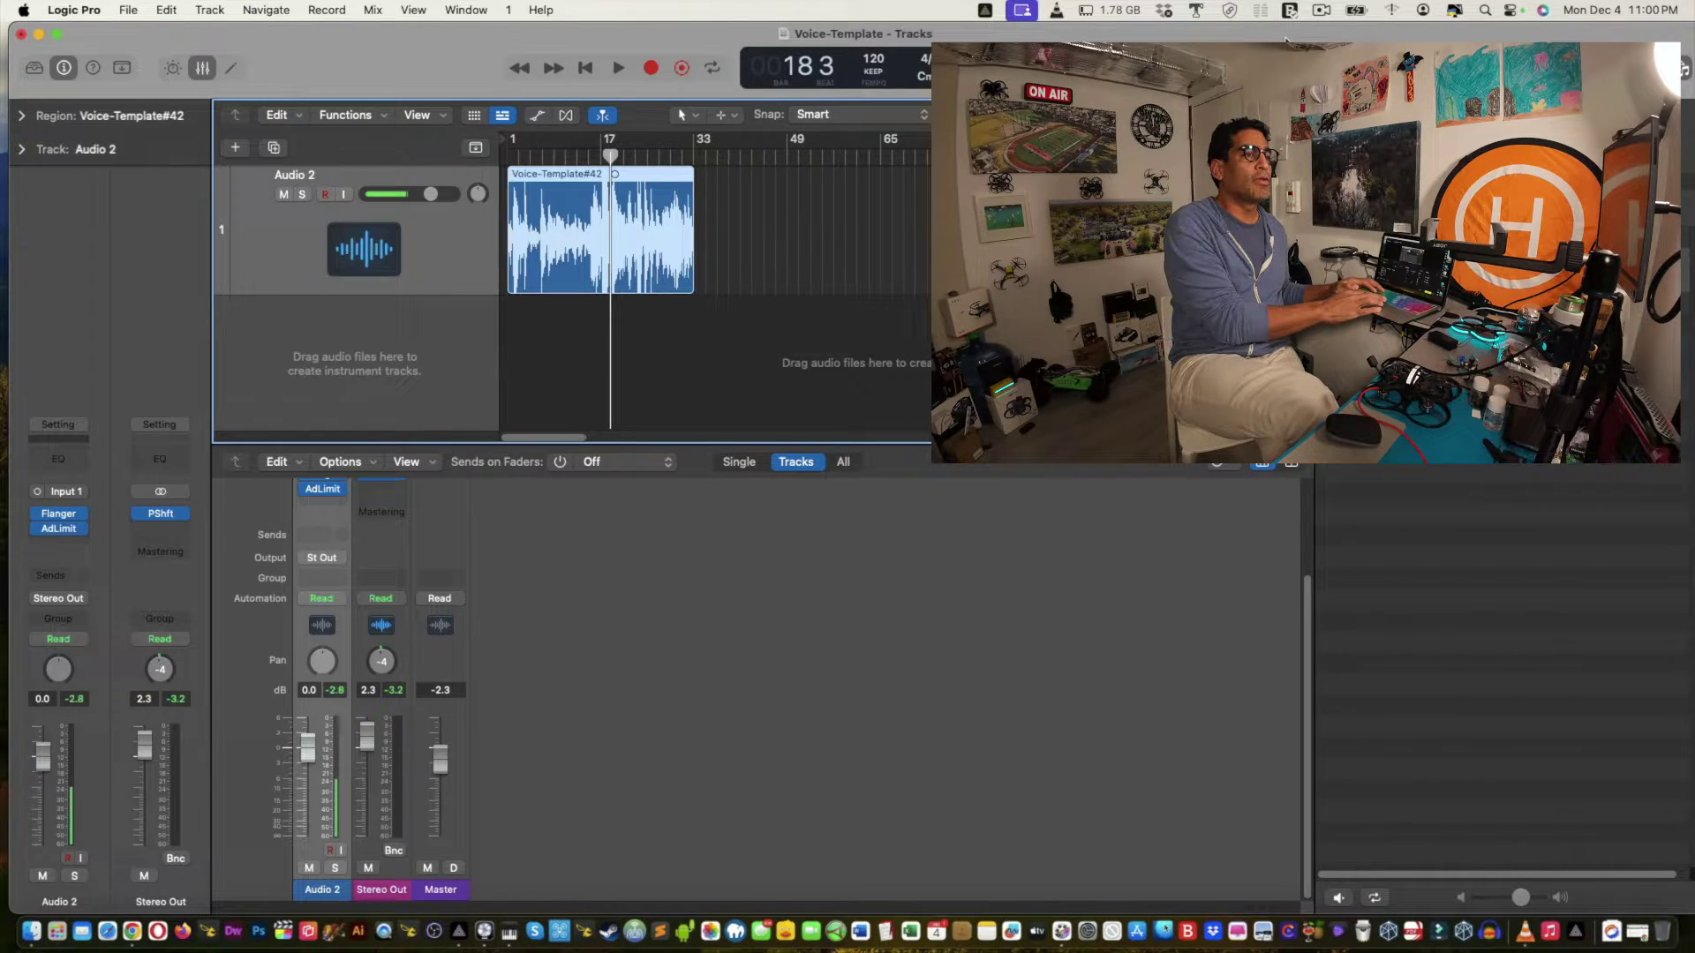
left_click(1392, 8)
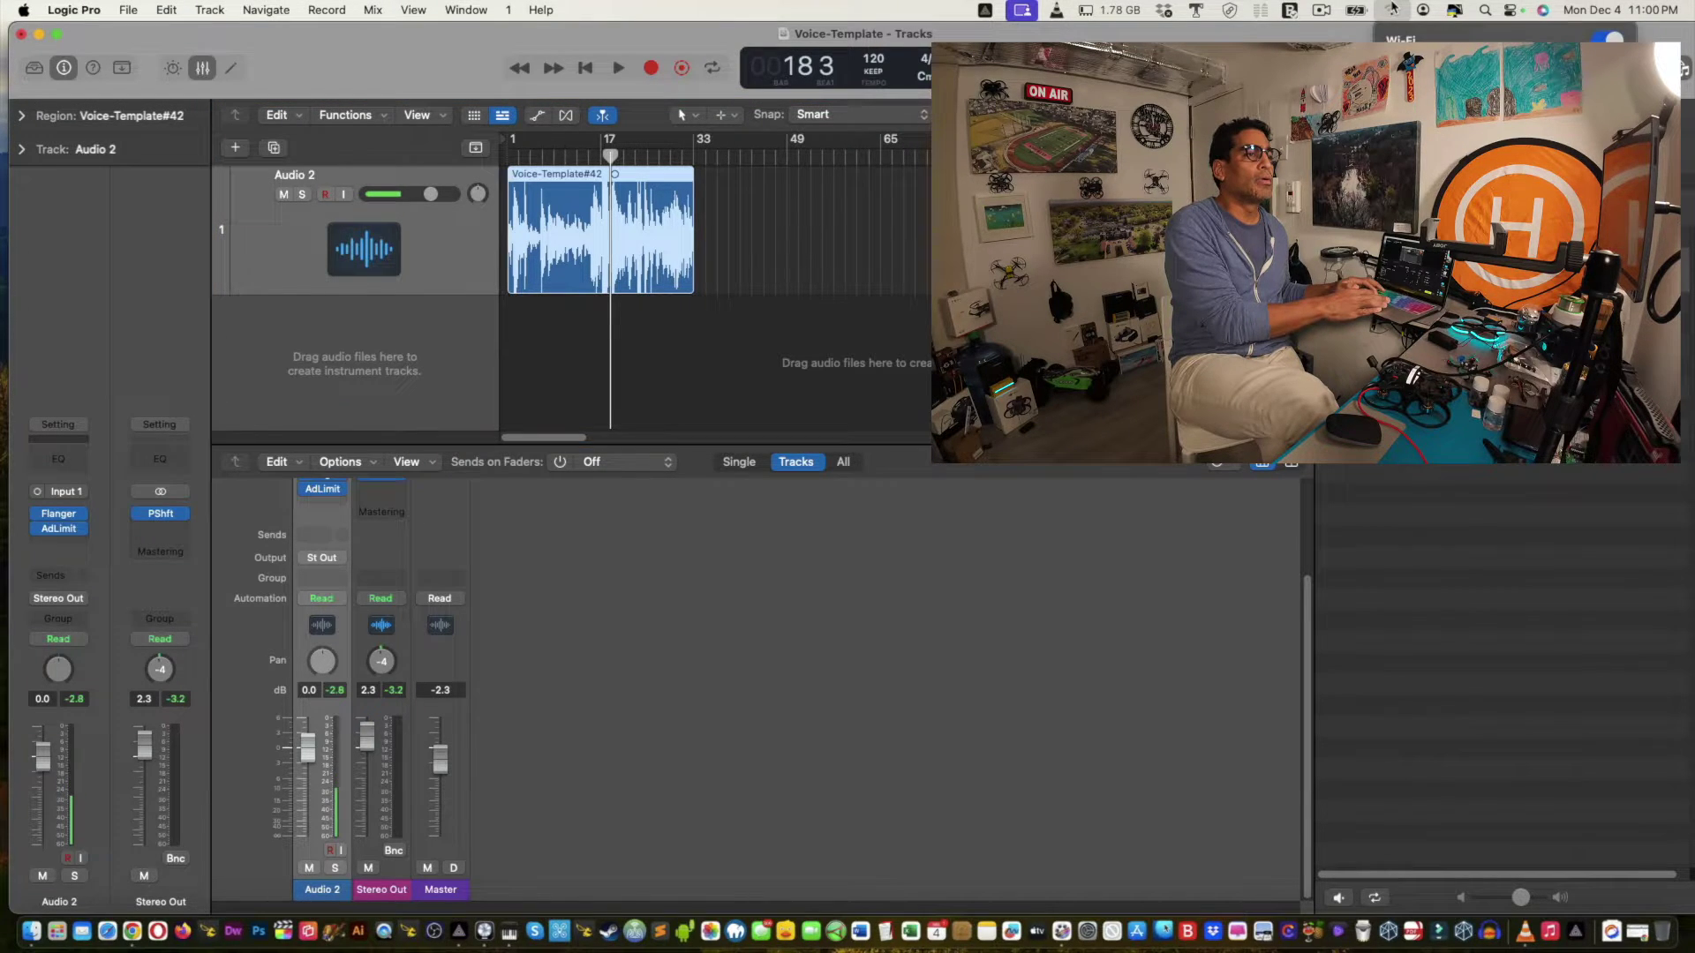
left_click(1392, 9)
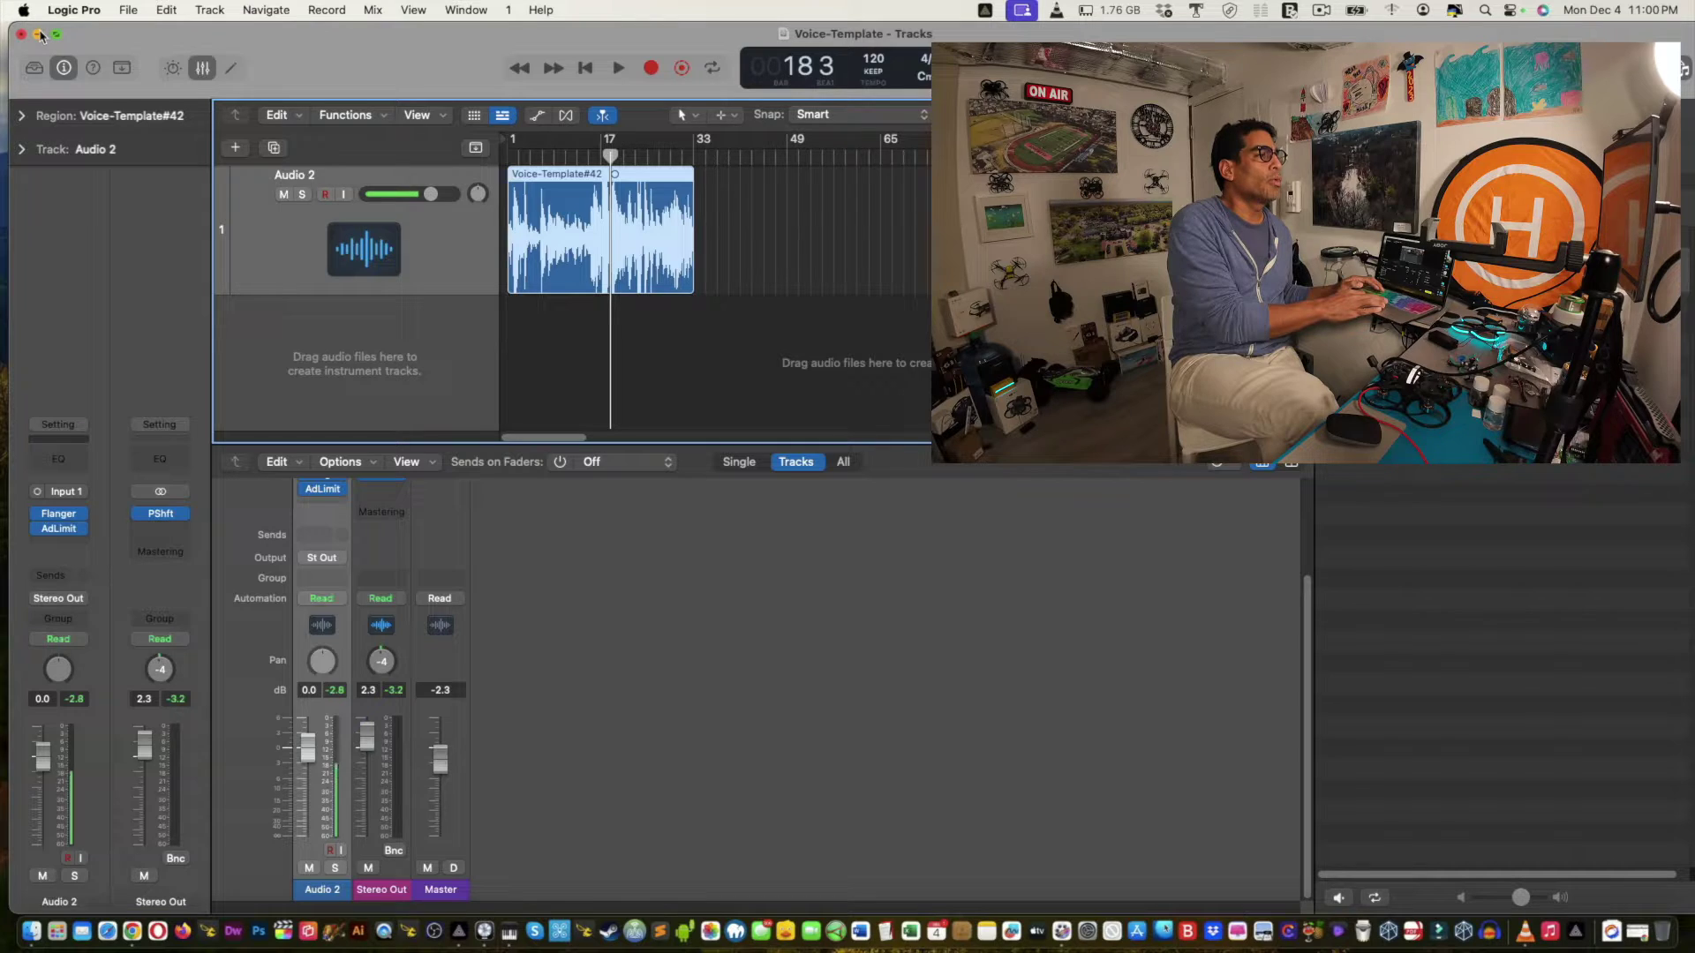
left_click_drag(162, 48, 221, 59)
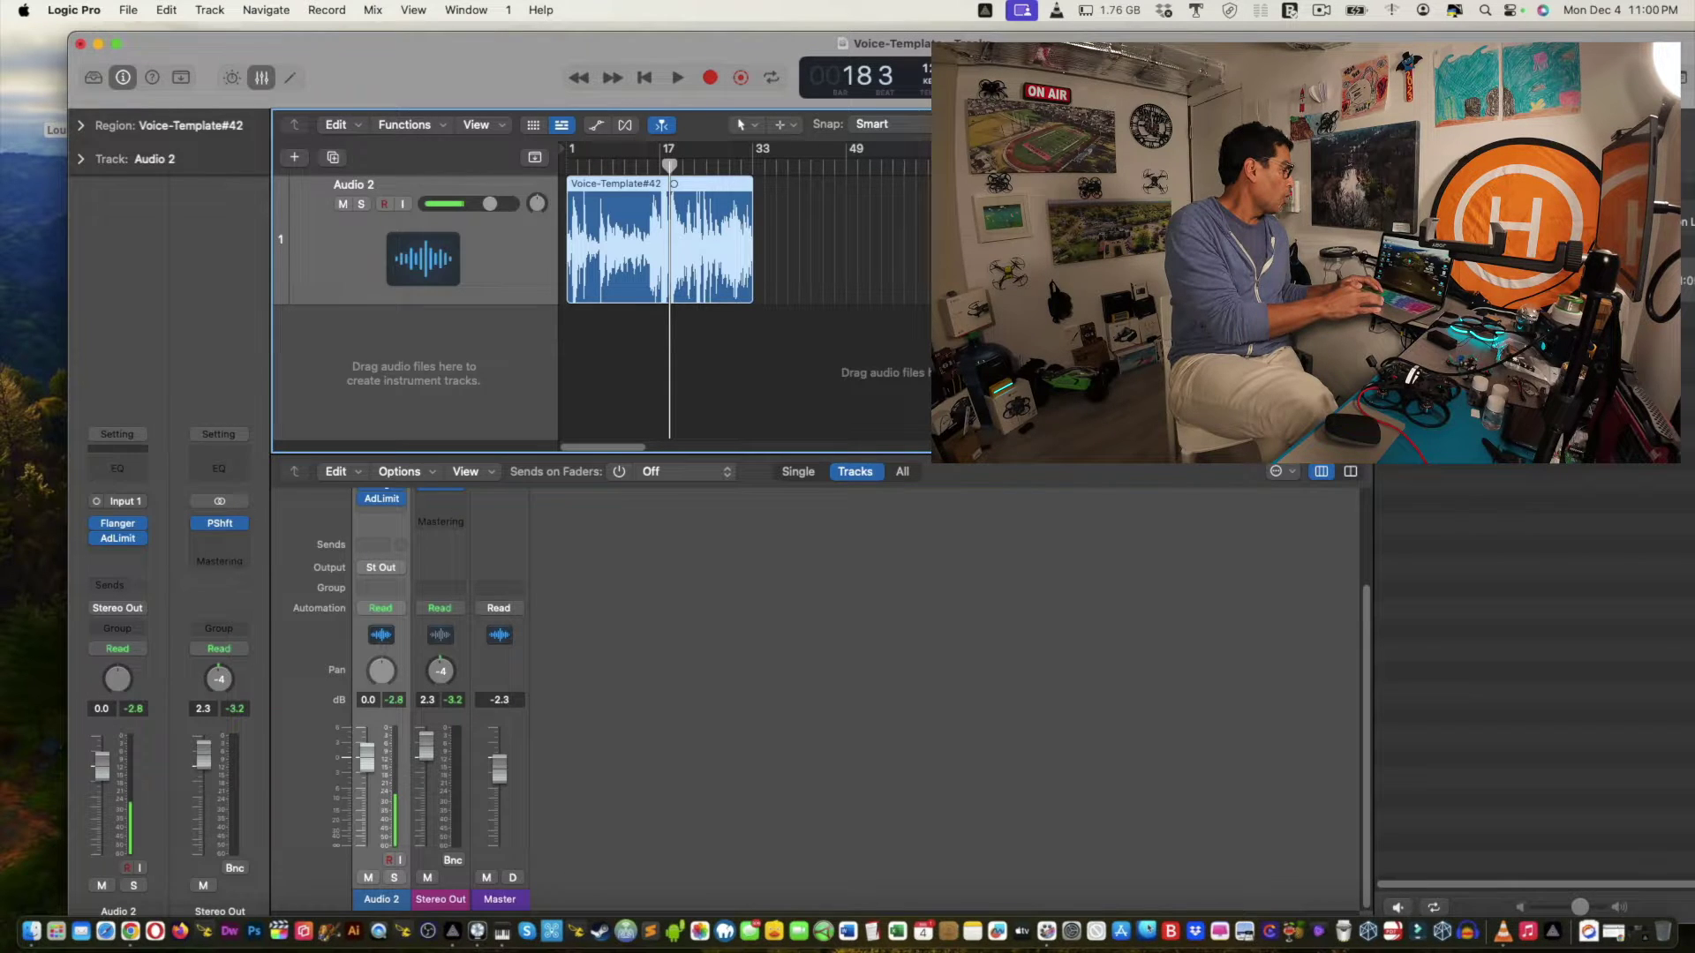
key("super+Tab")
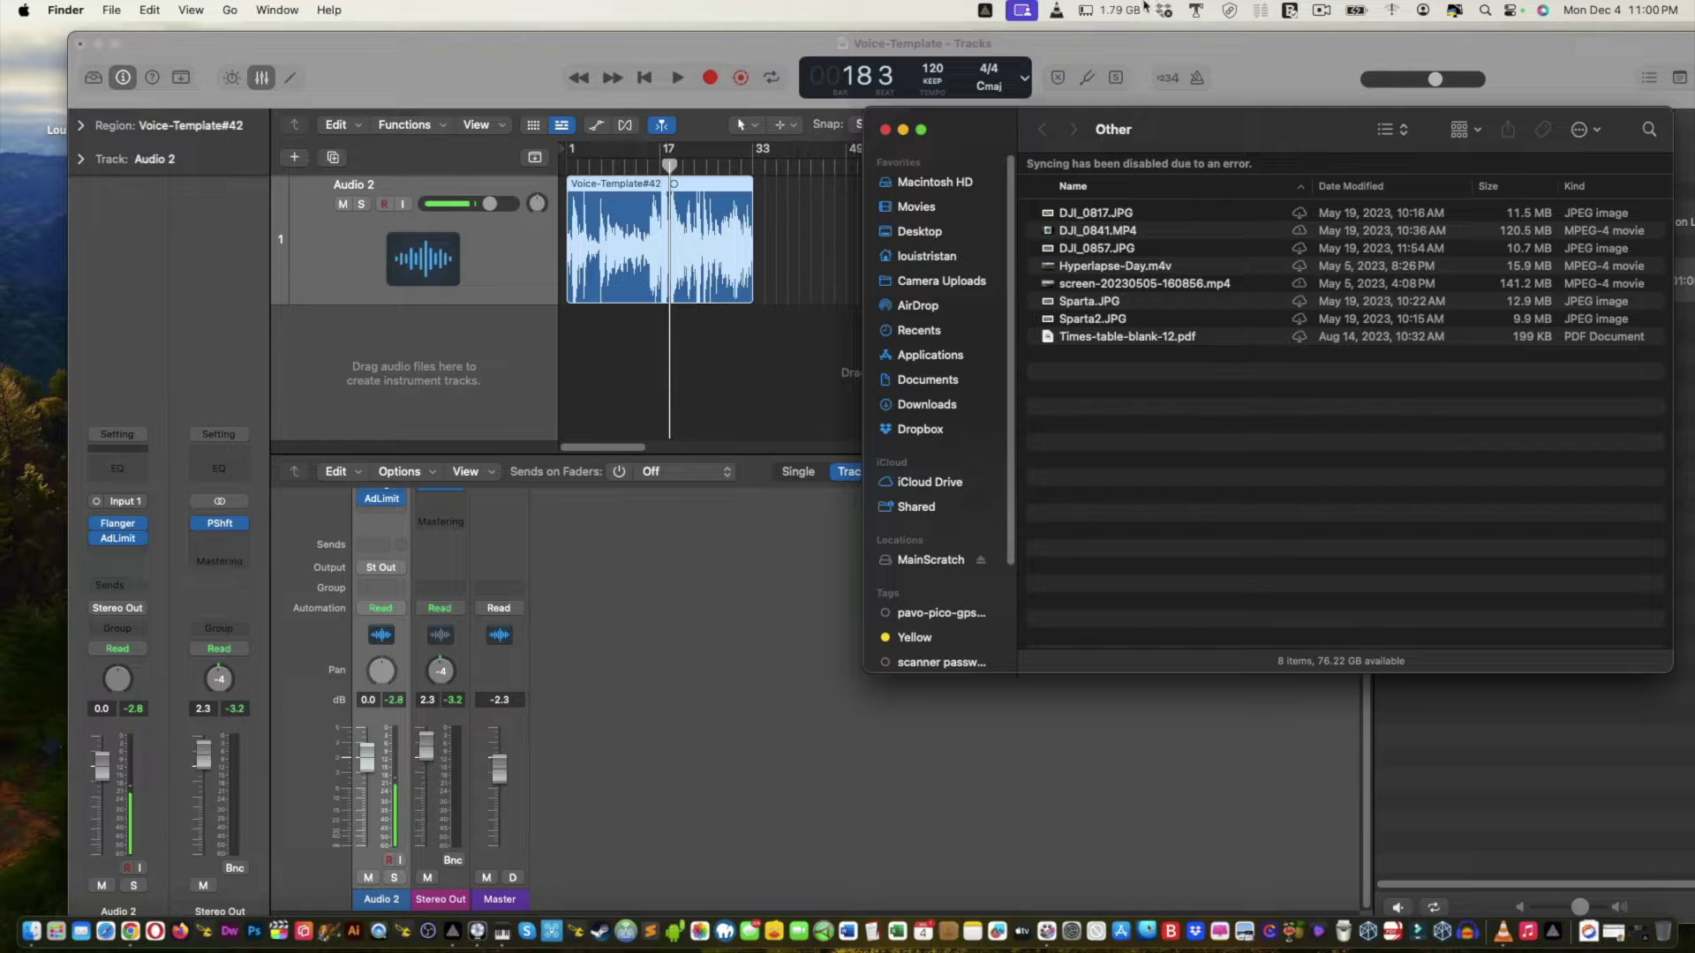
Browse Macintosh HD > Applications > Utilities in Finder and launch Audio MIDI Setup.
left_click_drag(1232, 130, 420, 158)
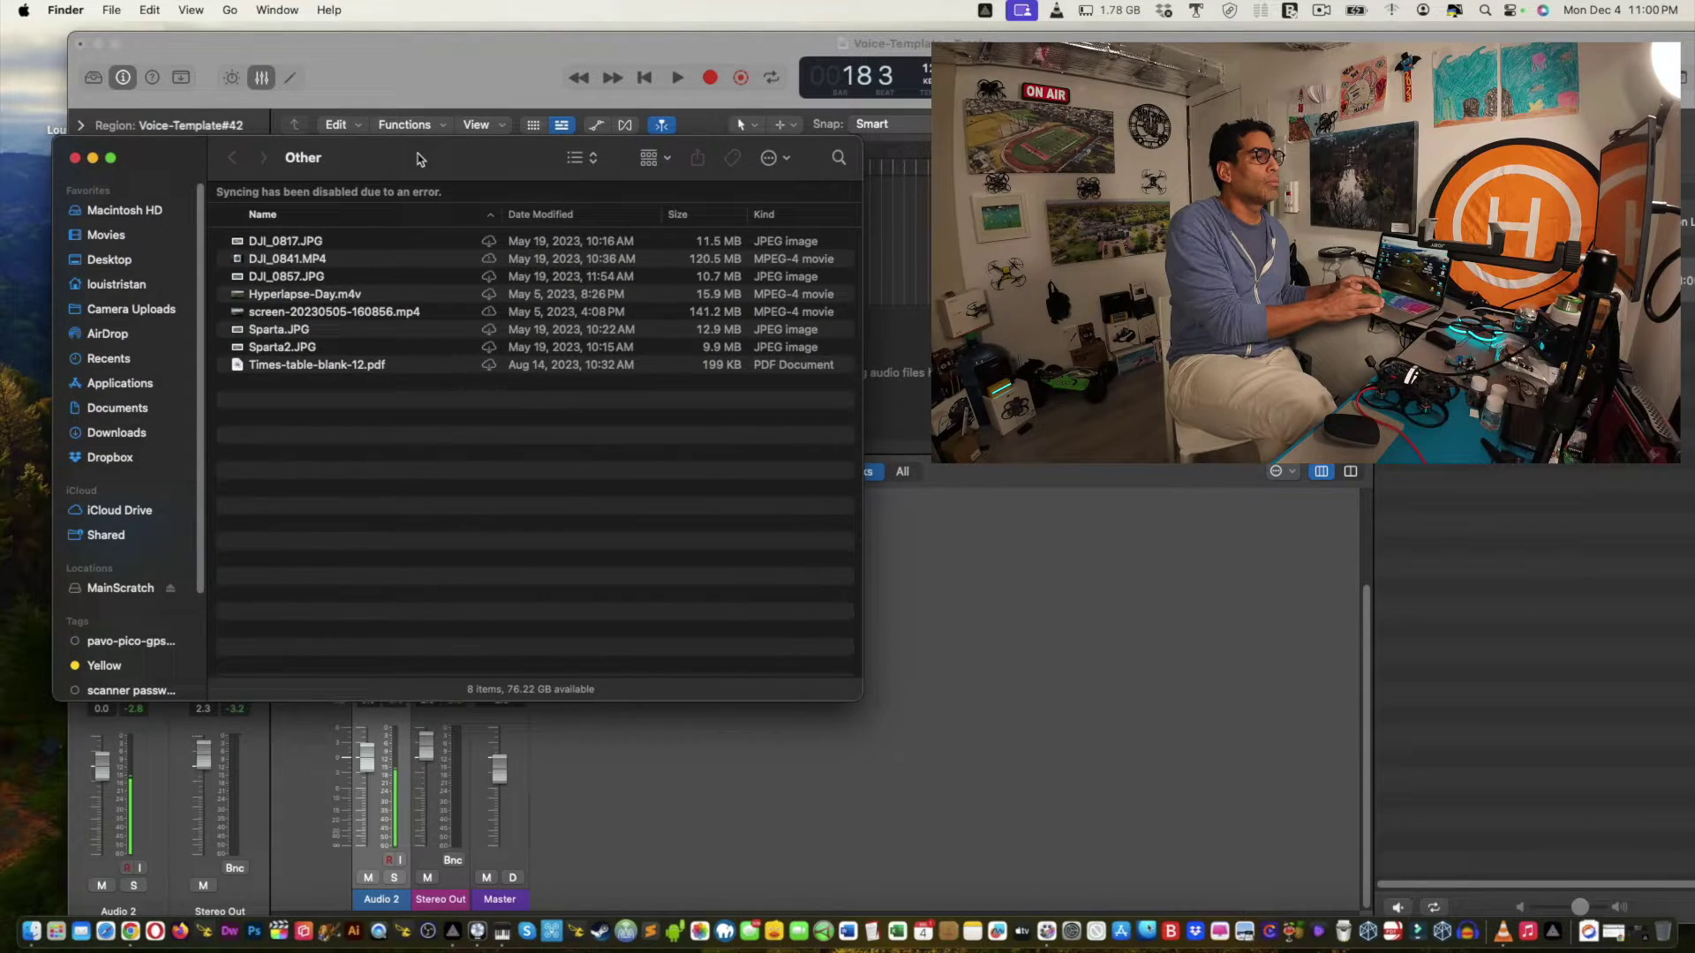
left_click(92, 212)
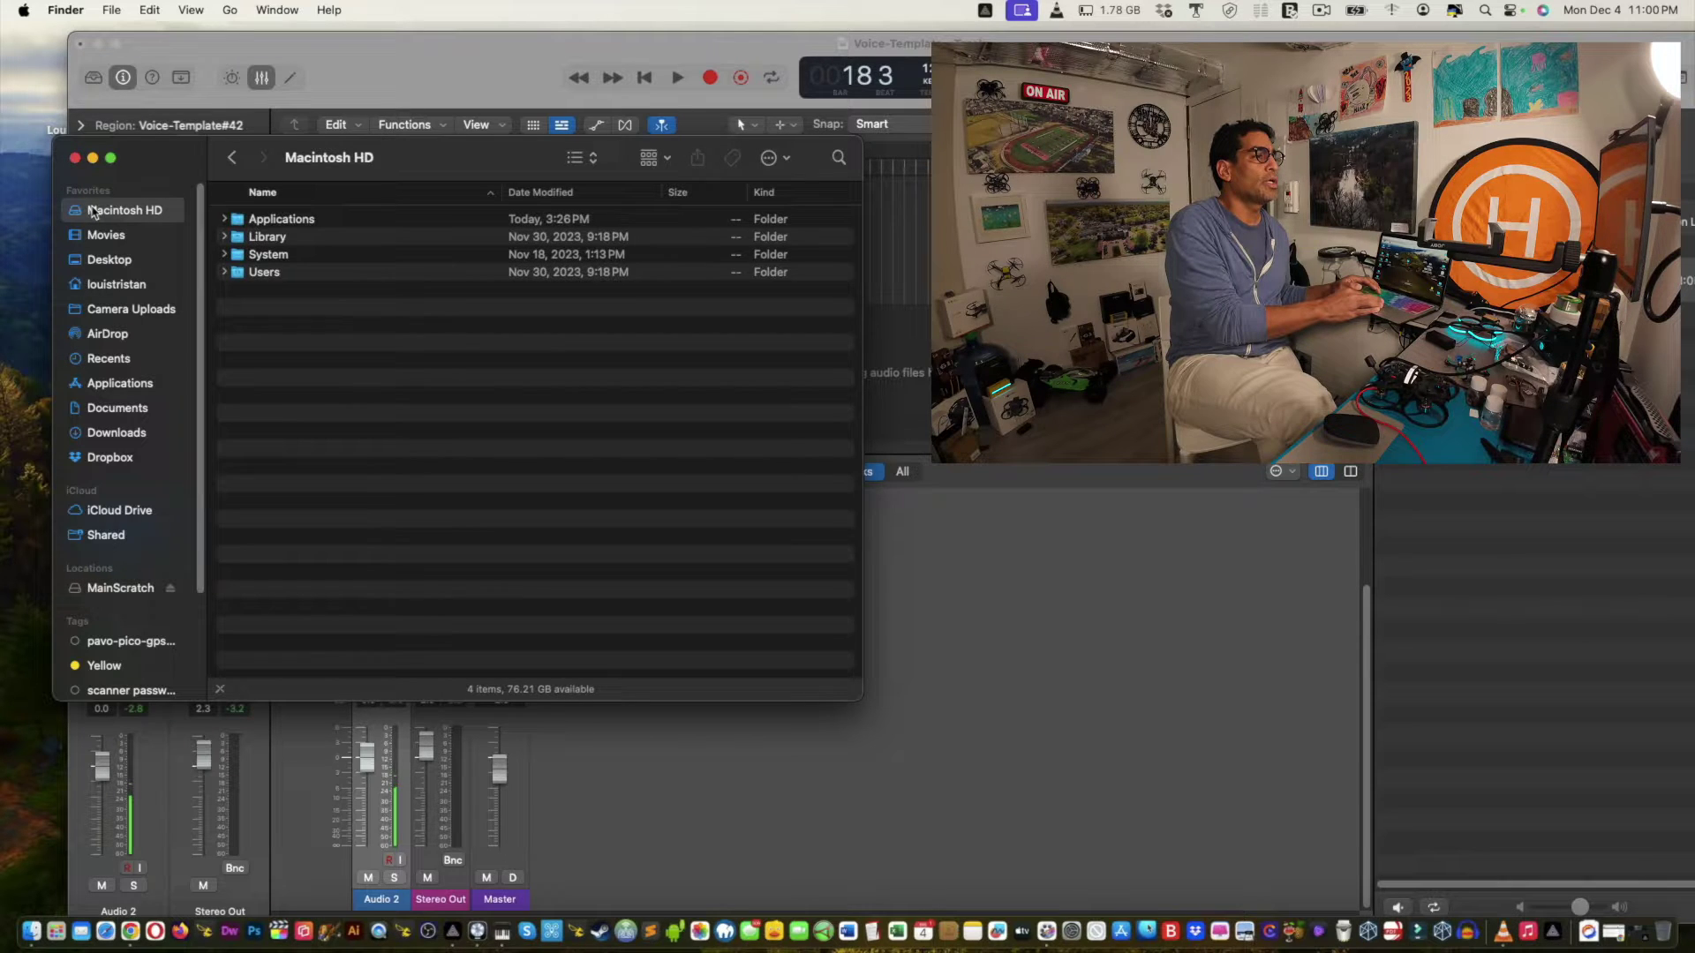
left_click(245, 221)
double_click(245, 221)
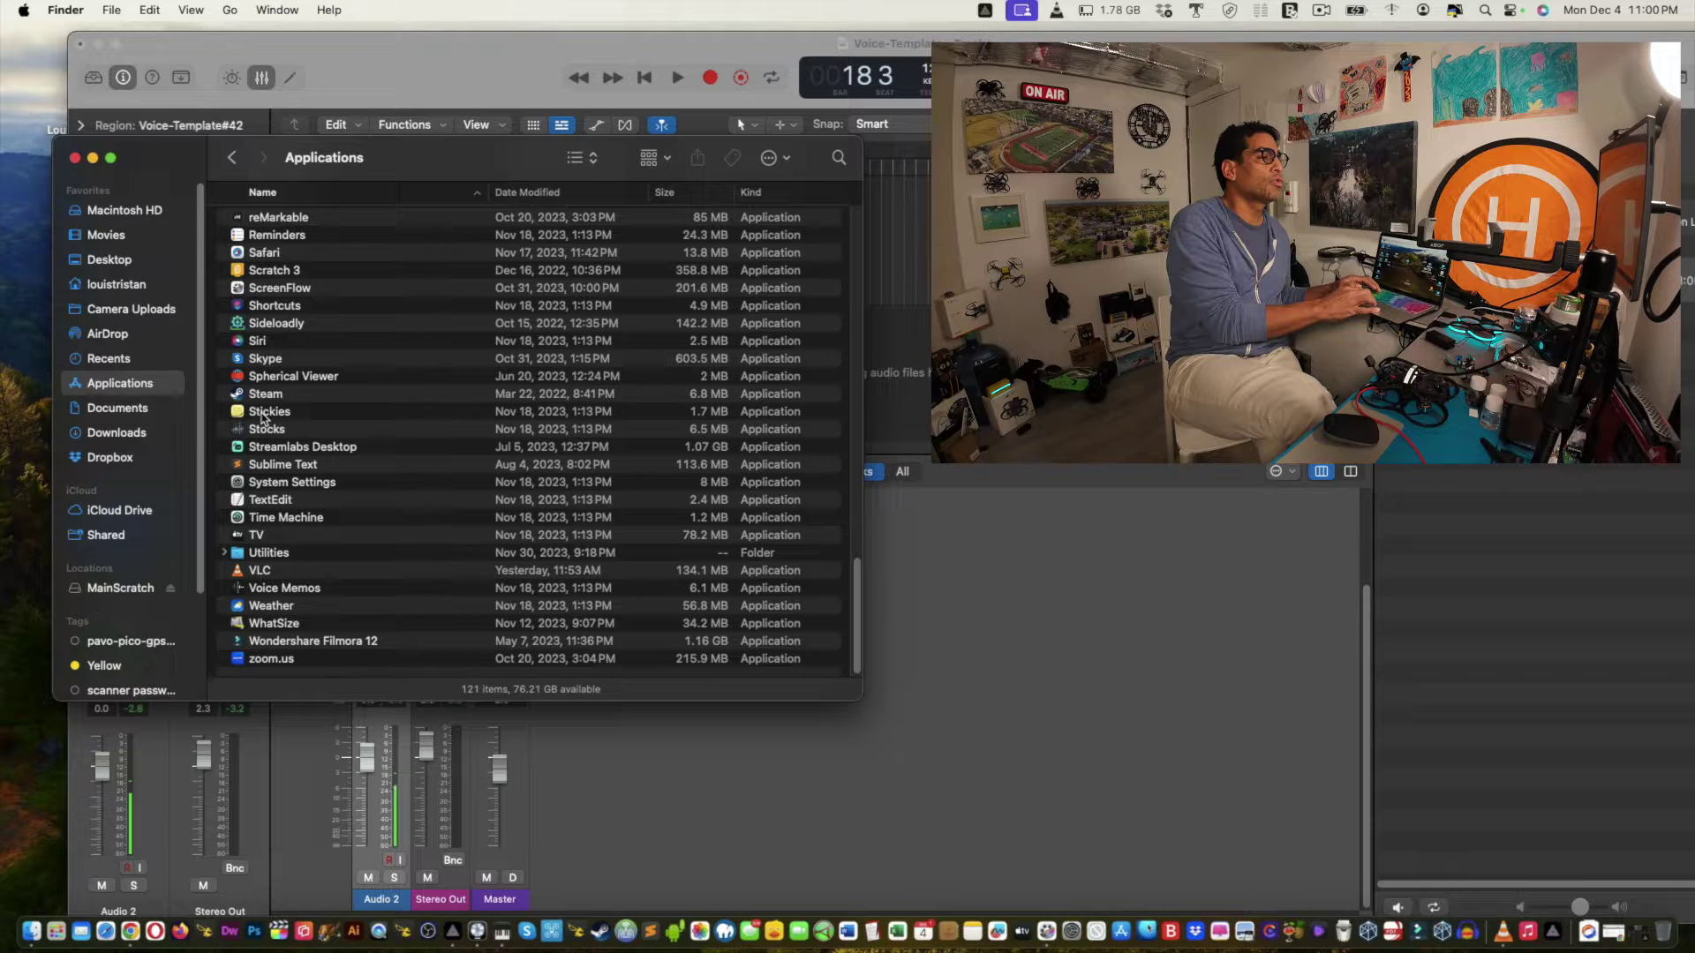
double_click(267, 556)
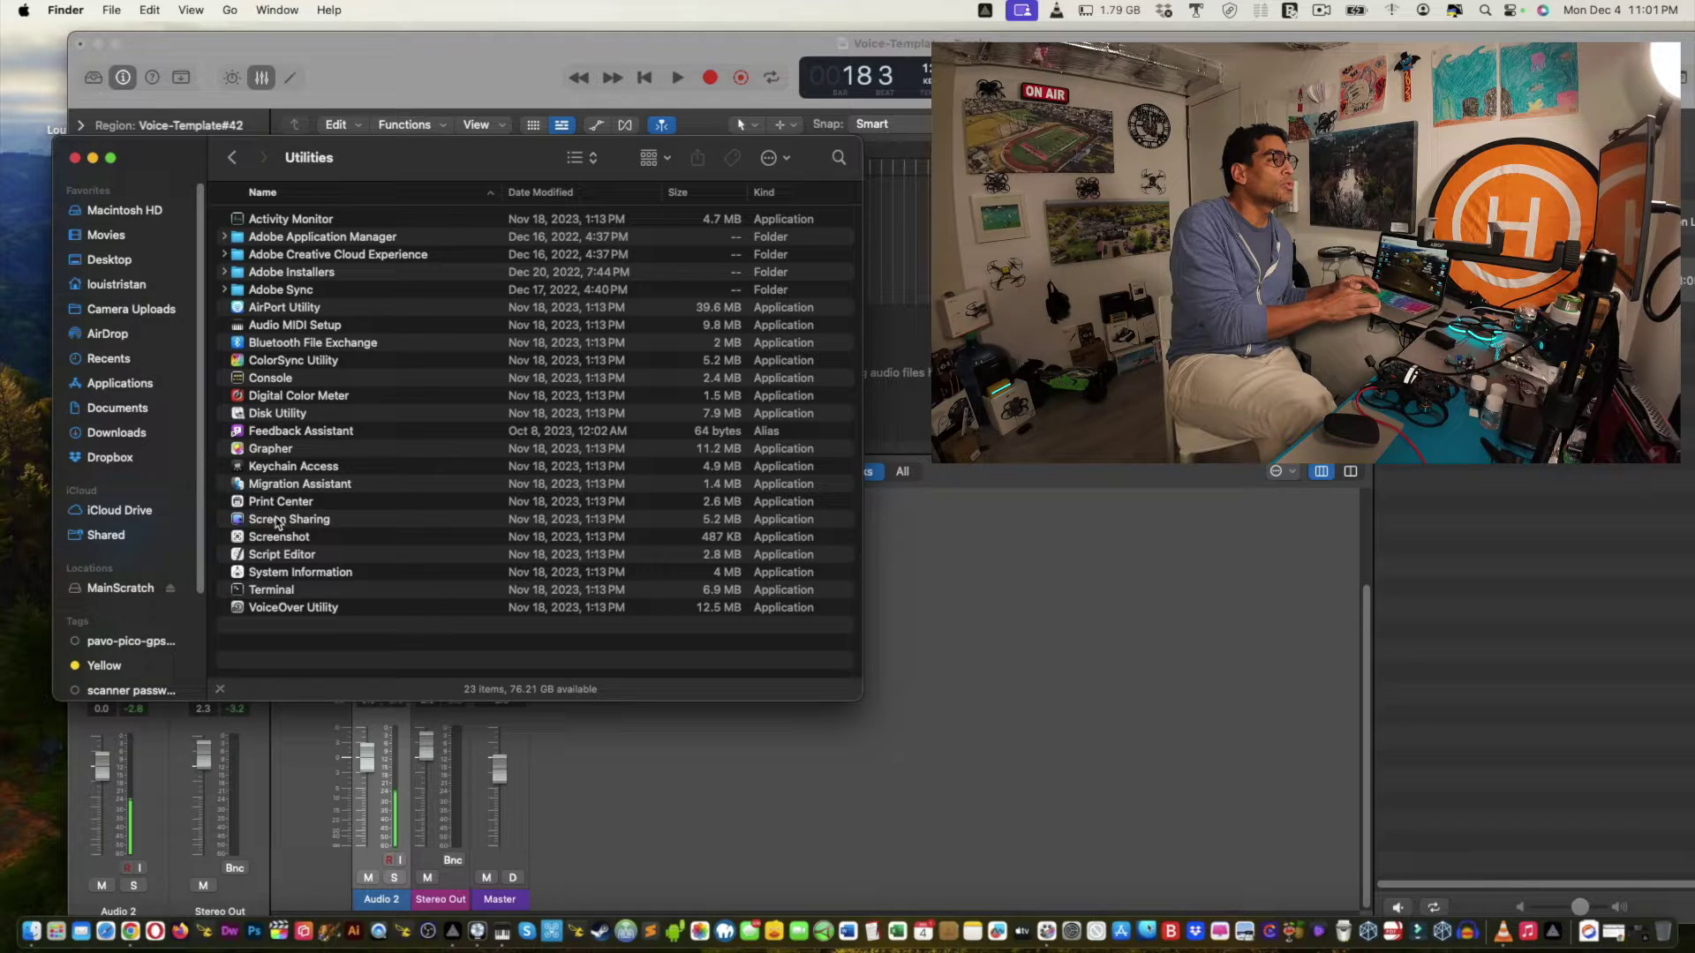
left_click(247, 327)
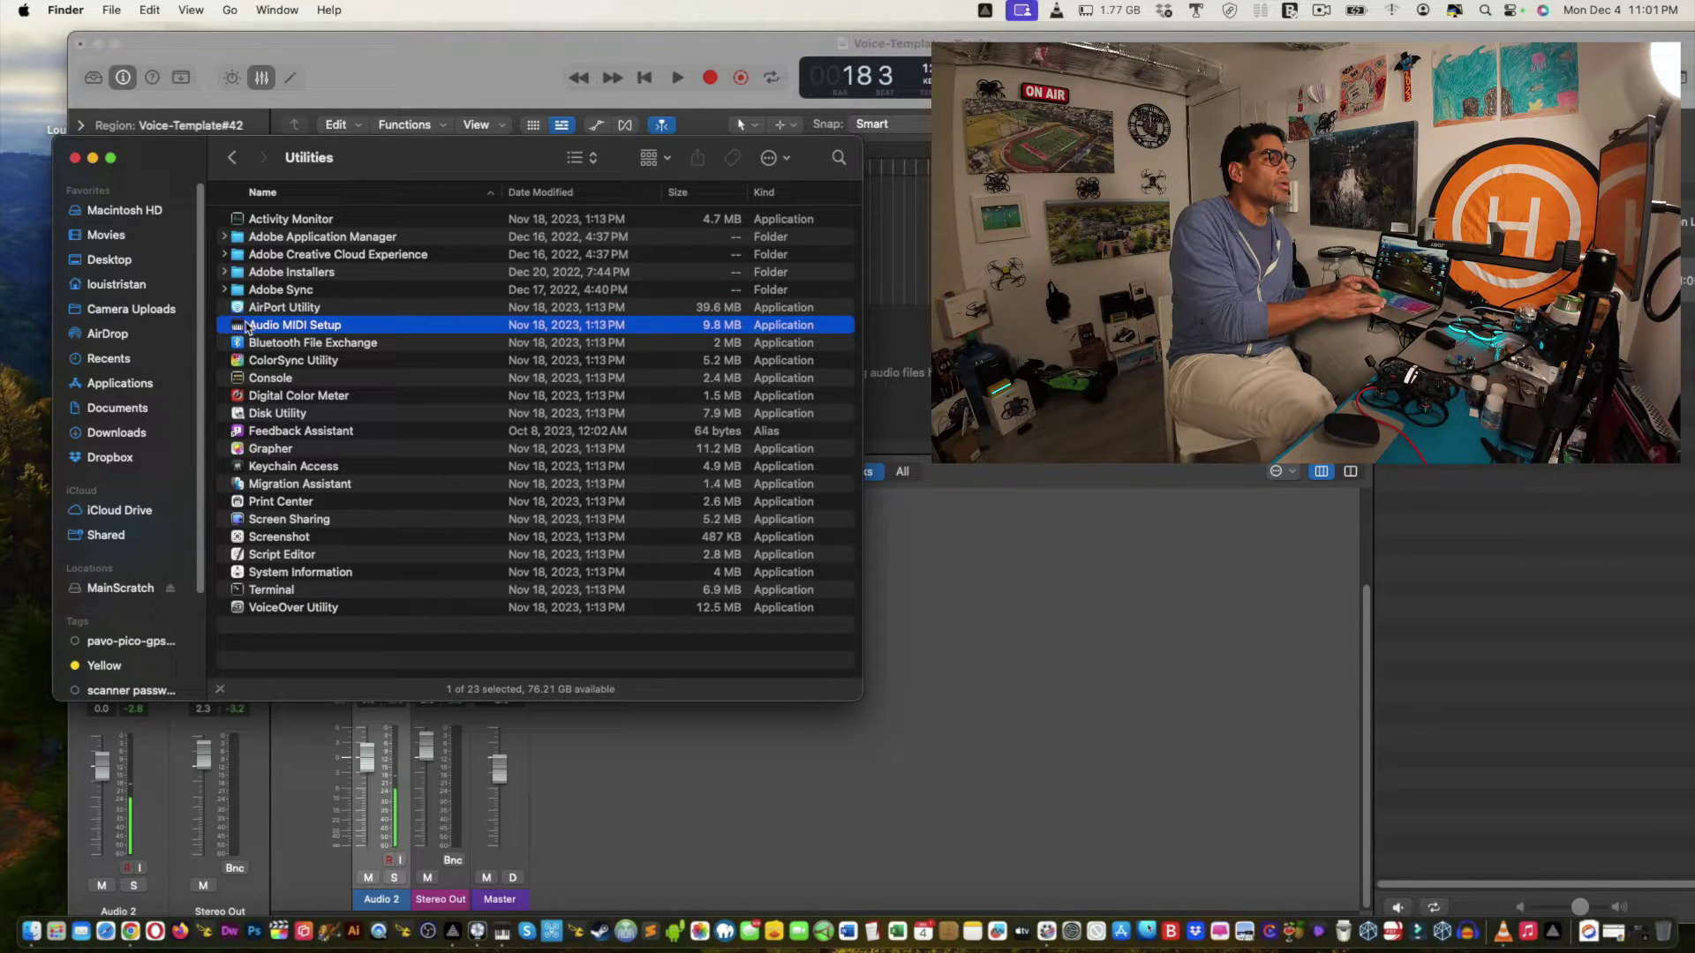
double_click(247, 327)
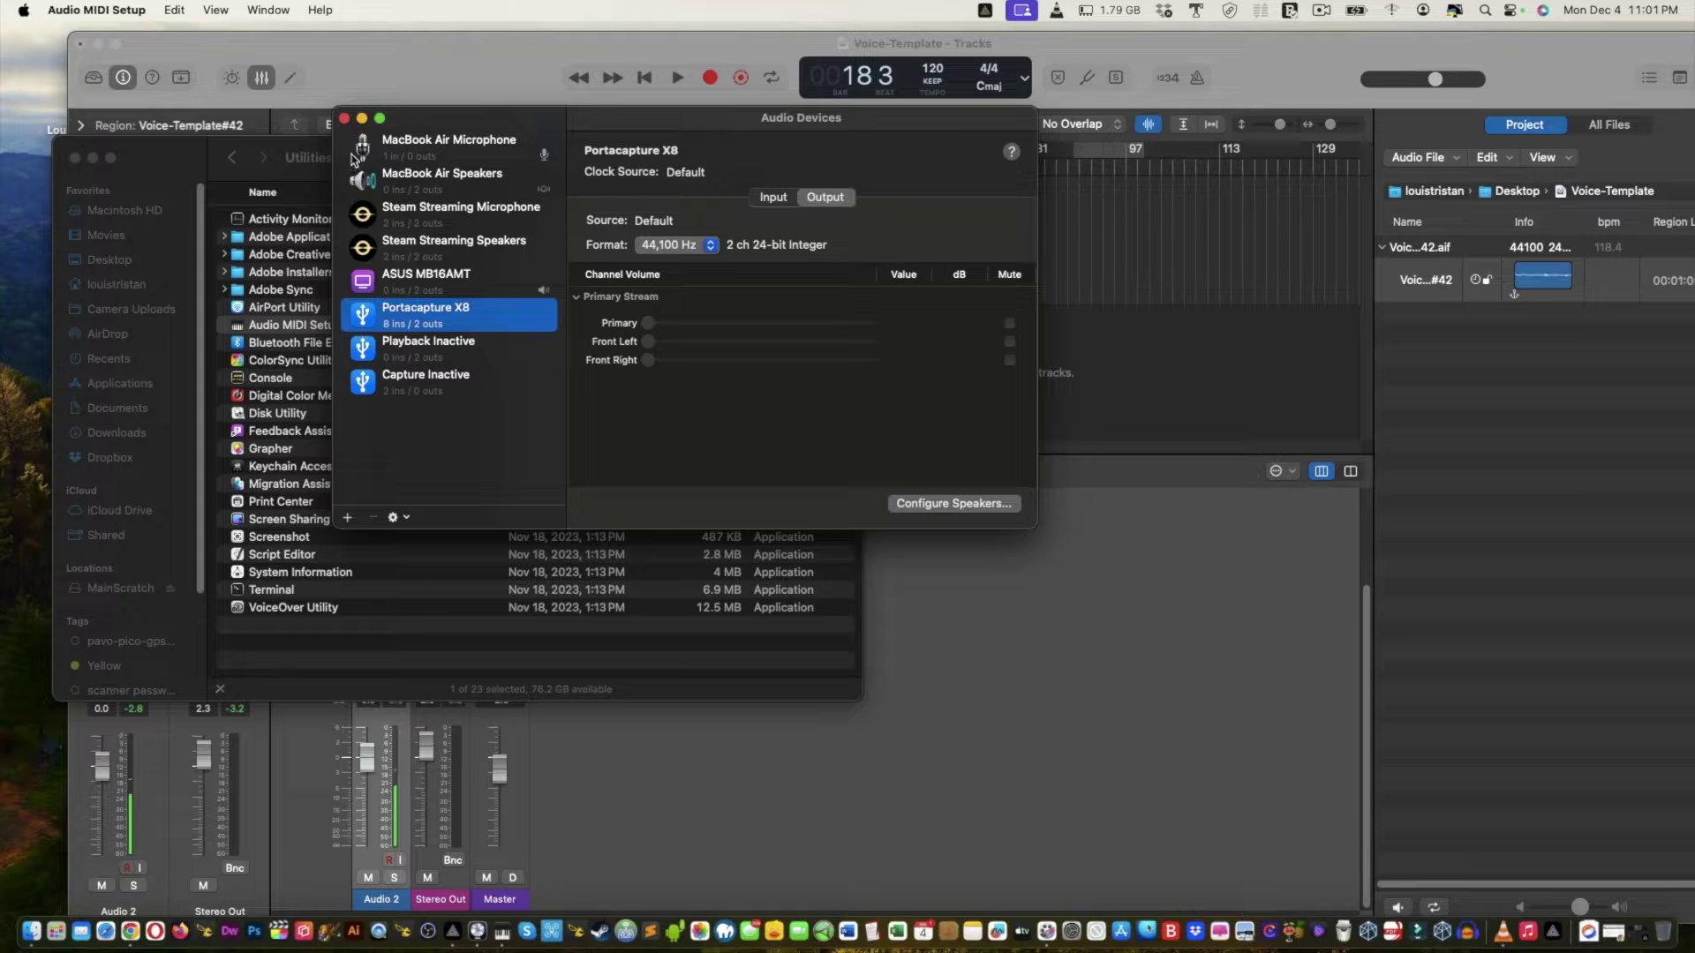
Set Portacapture X8's input format to 2 ch 24-bit Integer 44.1 kHz, then close Audio Devices.
left_click(344, 118)
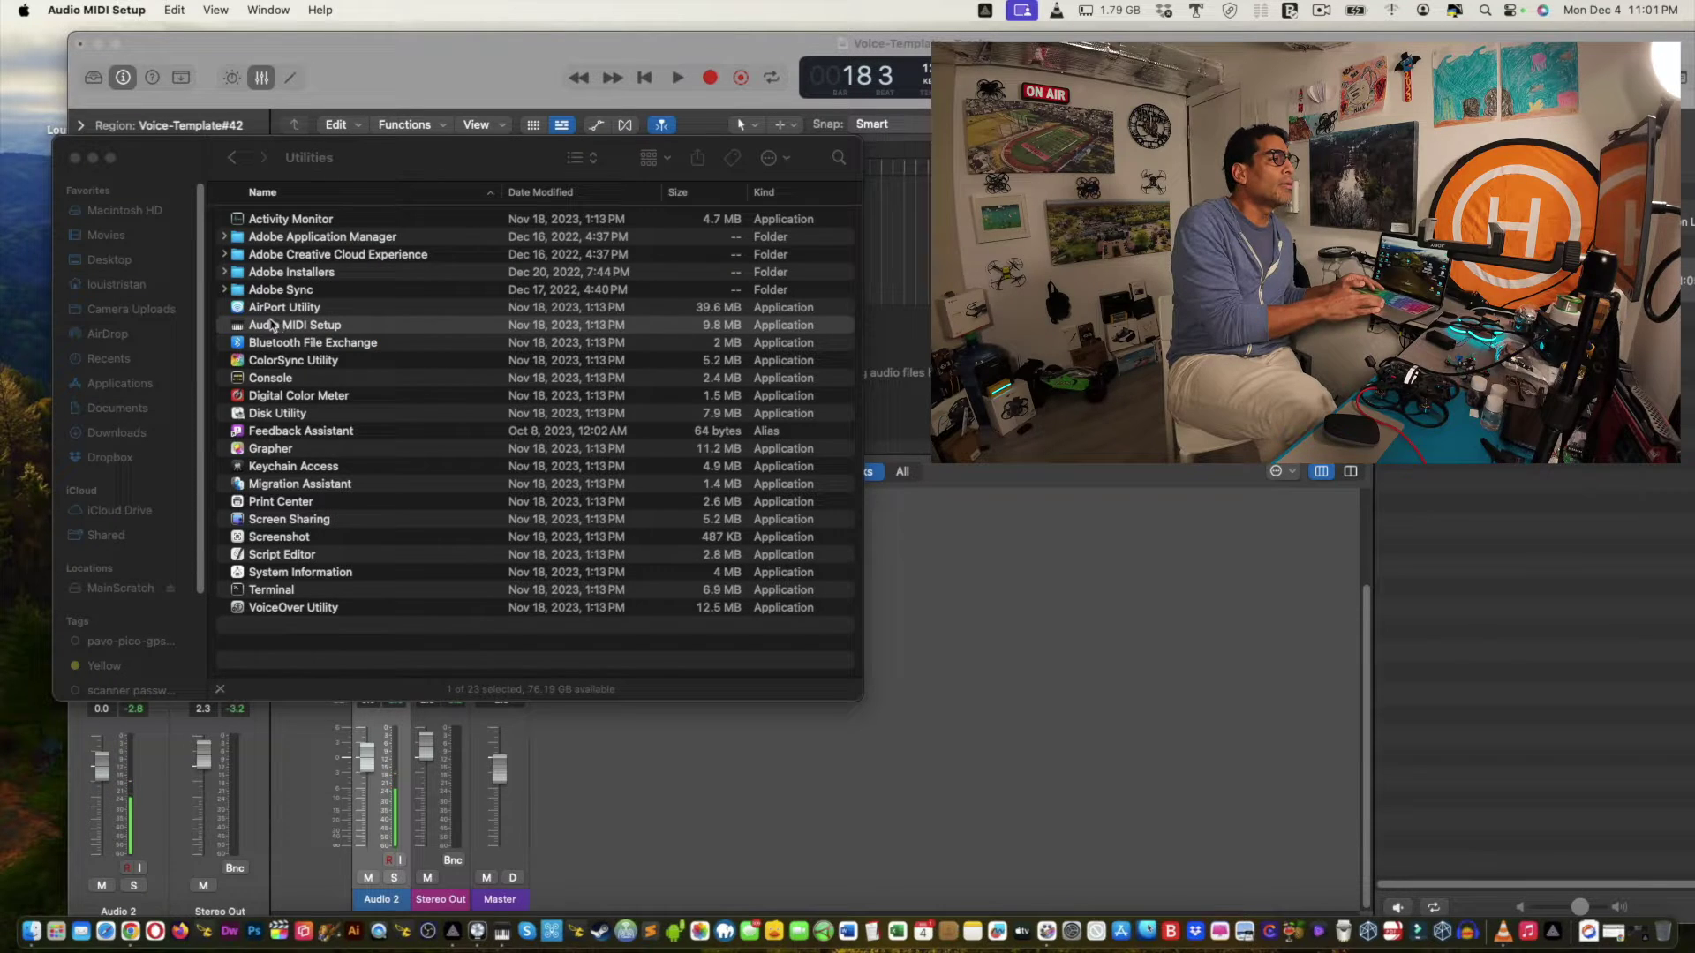
left_click_drag(243, 328, 510, 934)
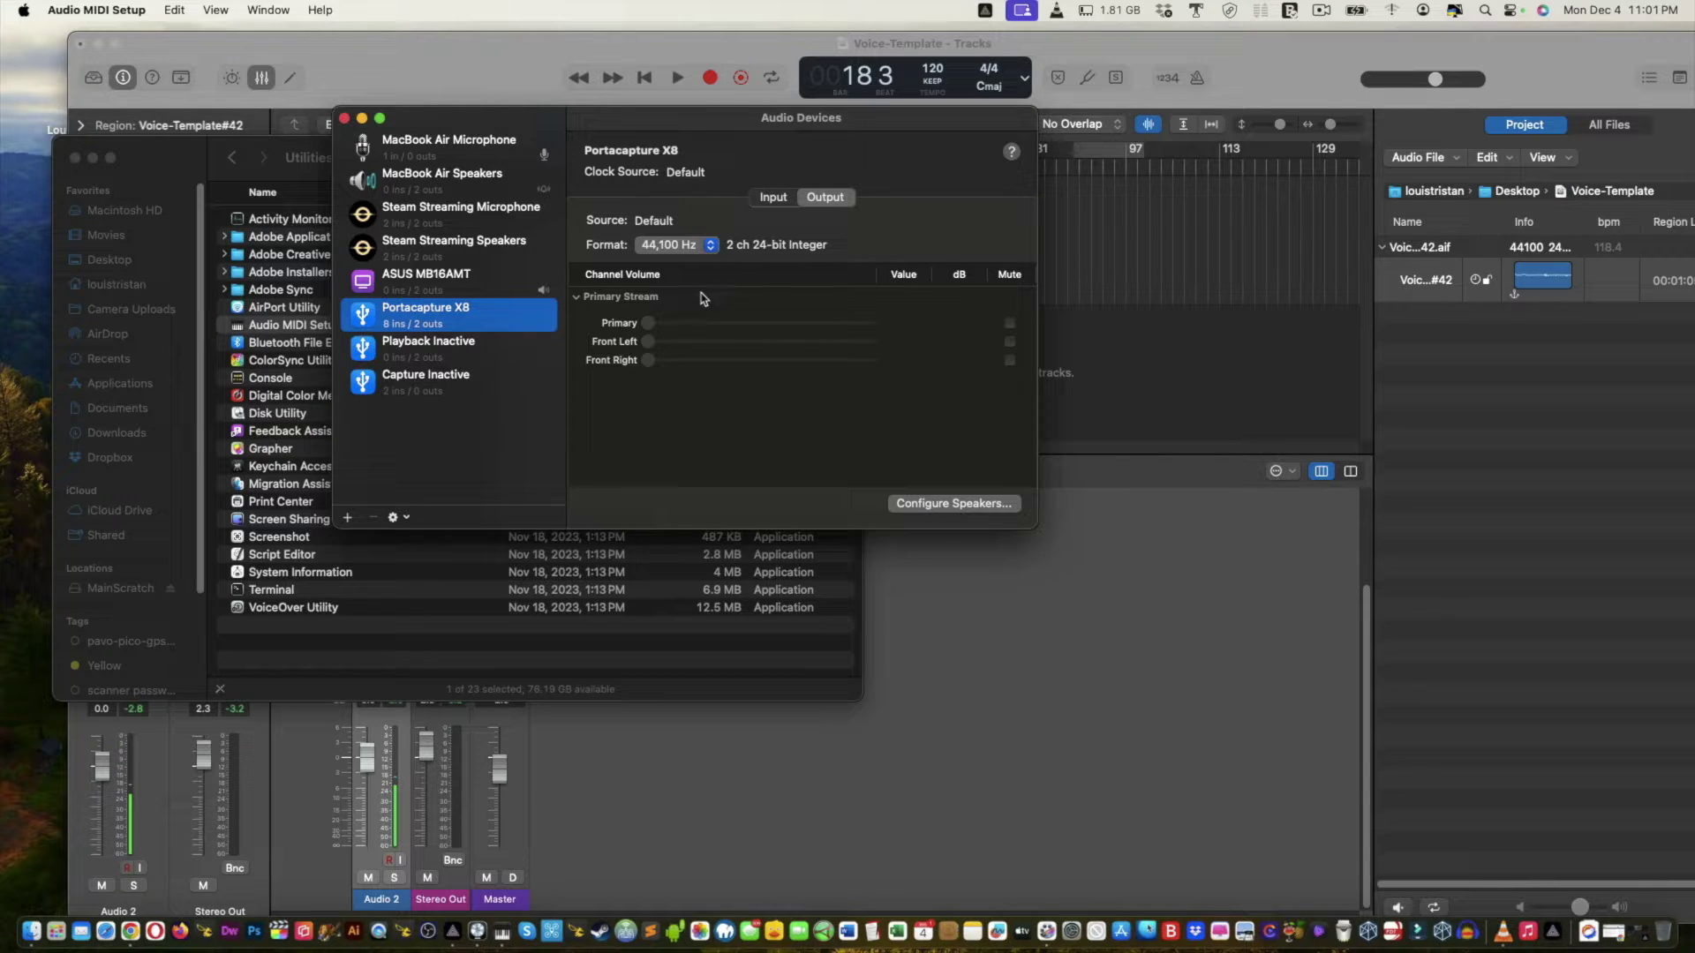
left_click(768, 199)
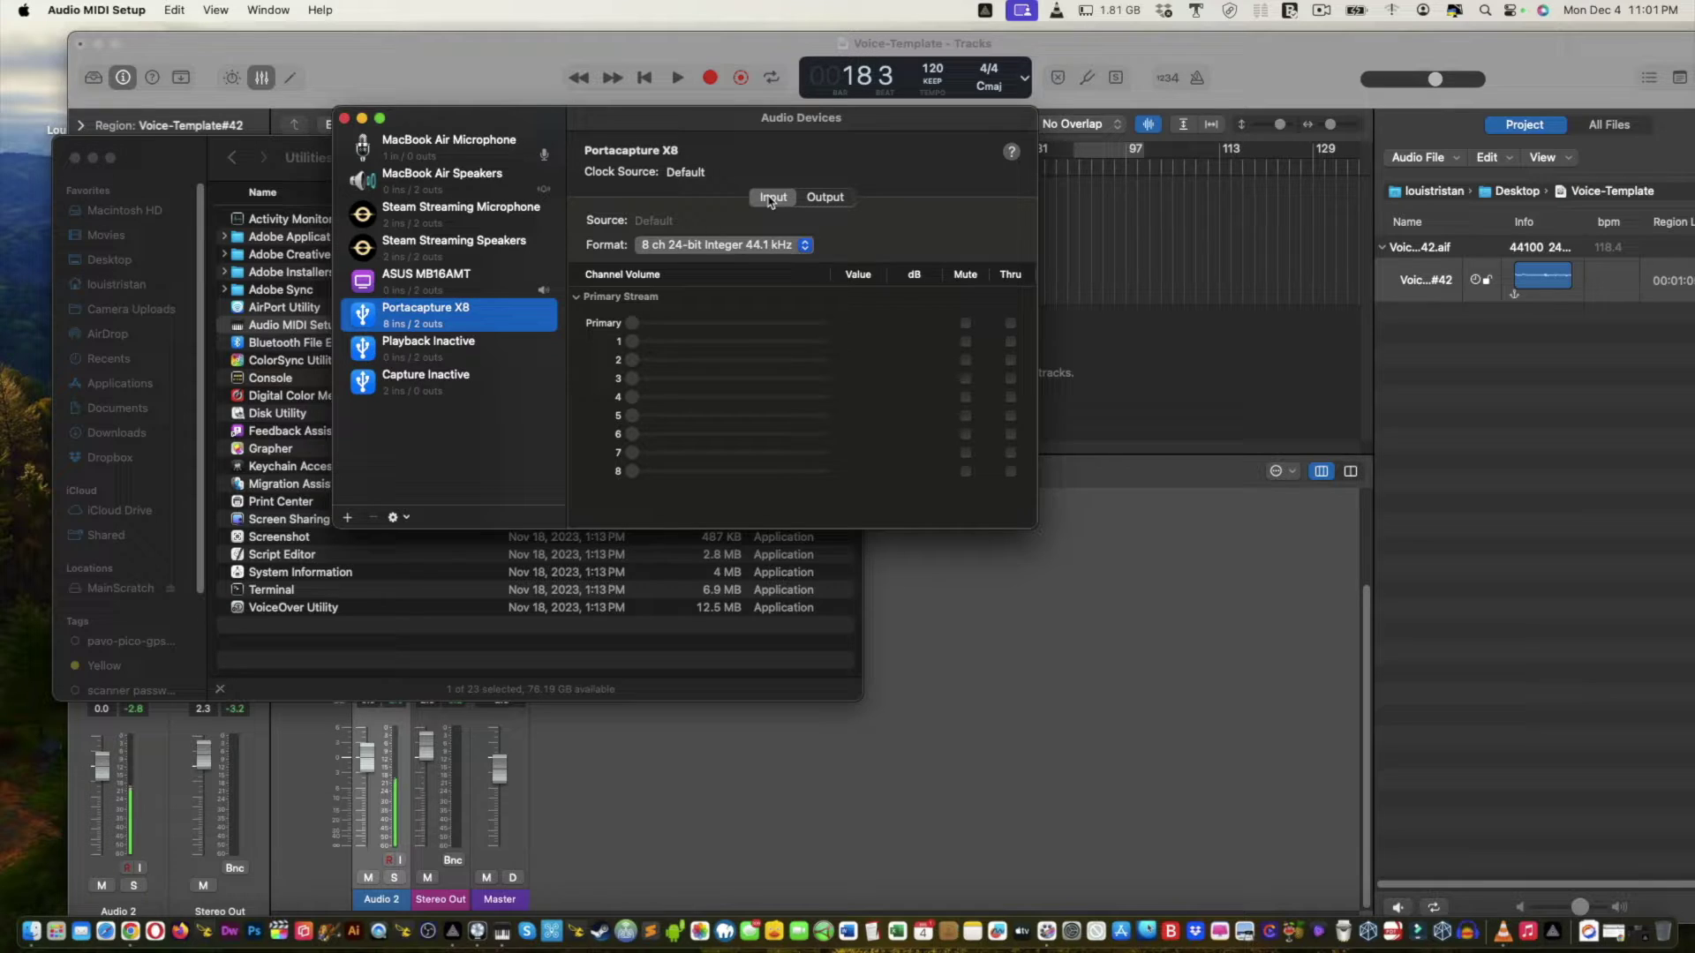
left_click(722, 247)
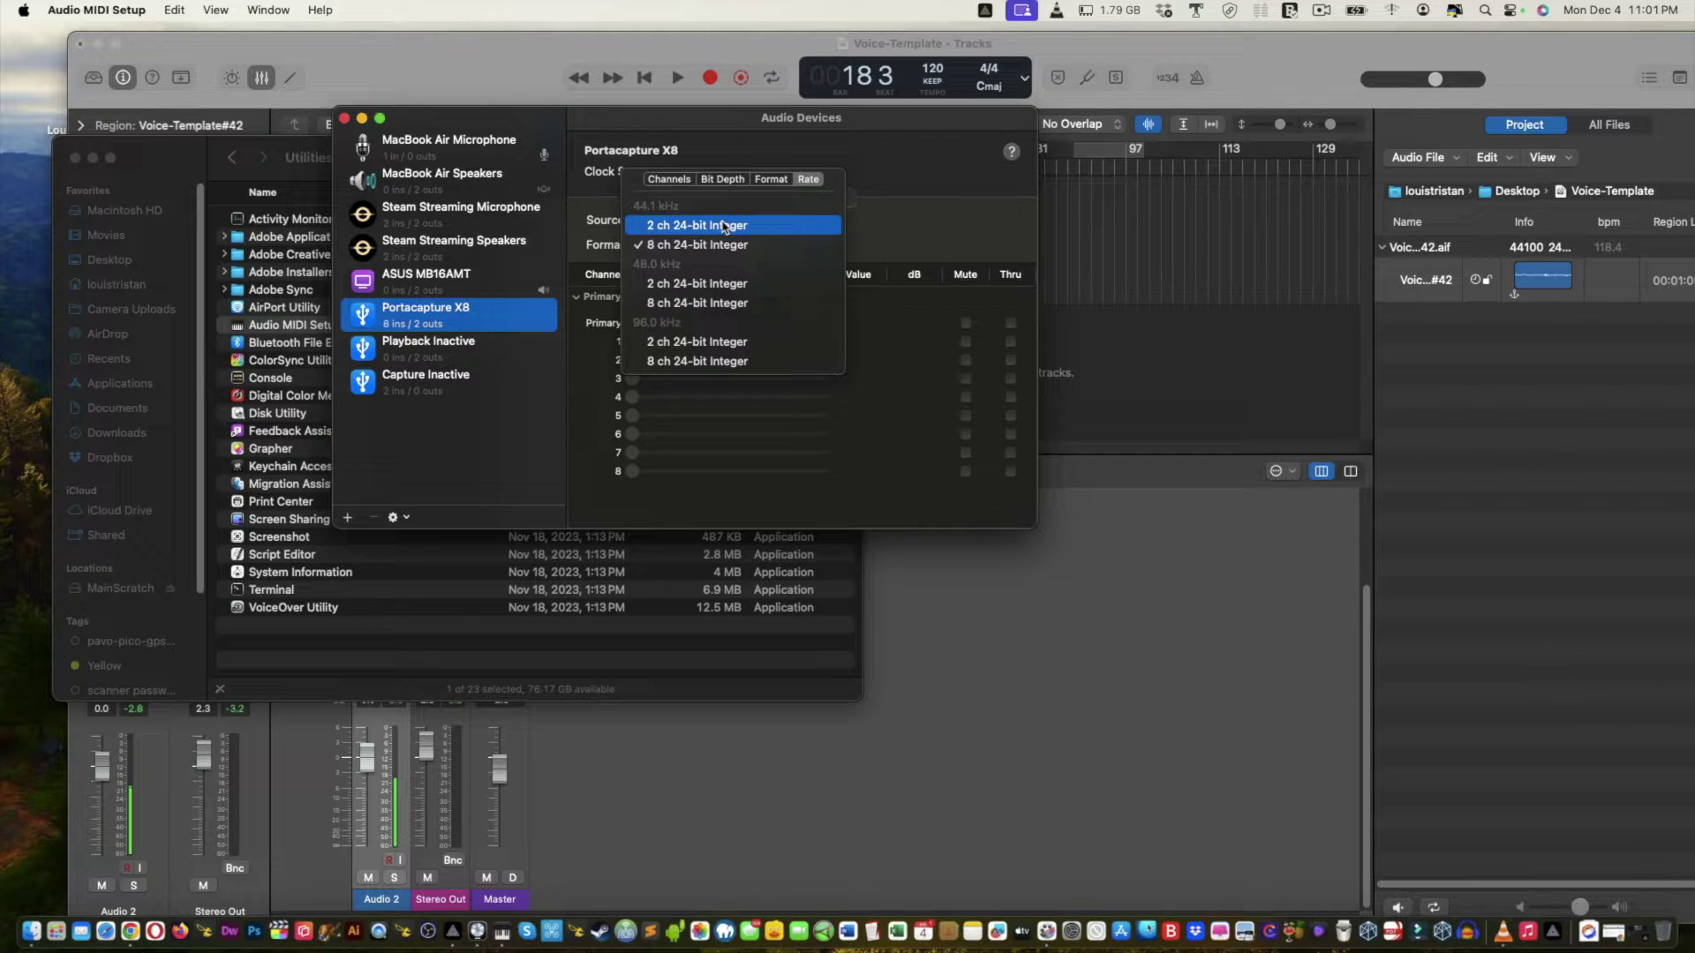
left_click(722, 225)
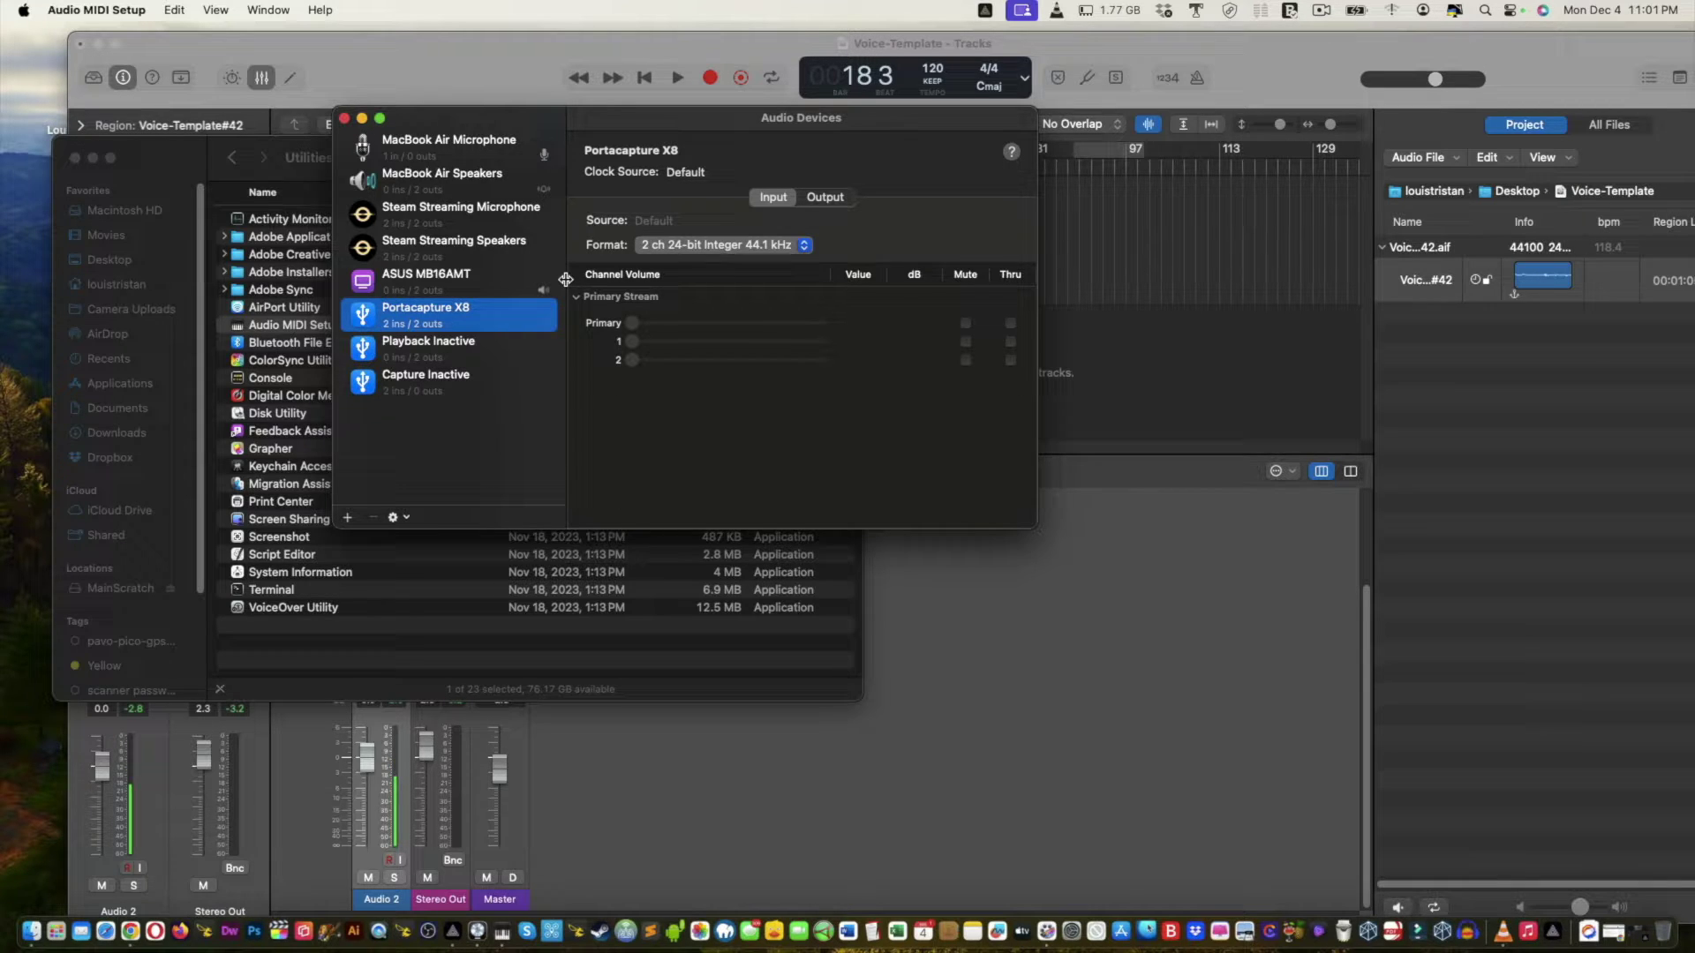
left_click(764, 252)
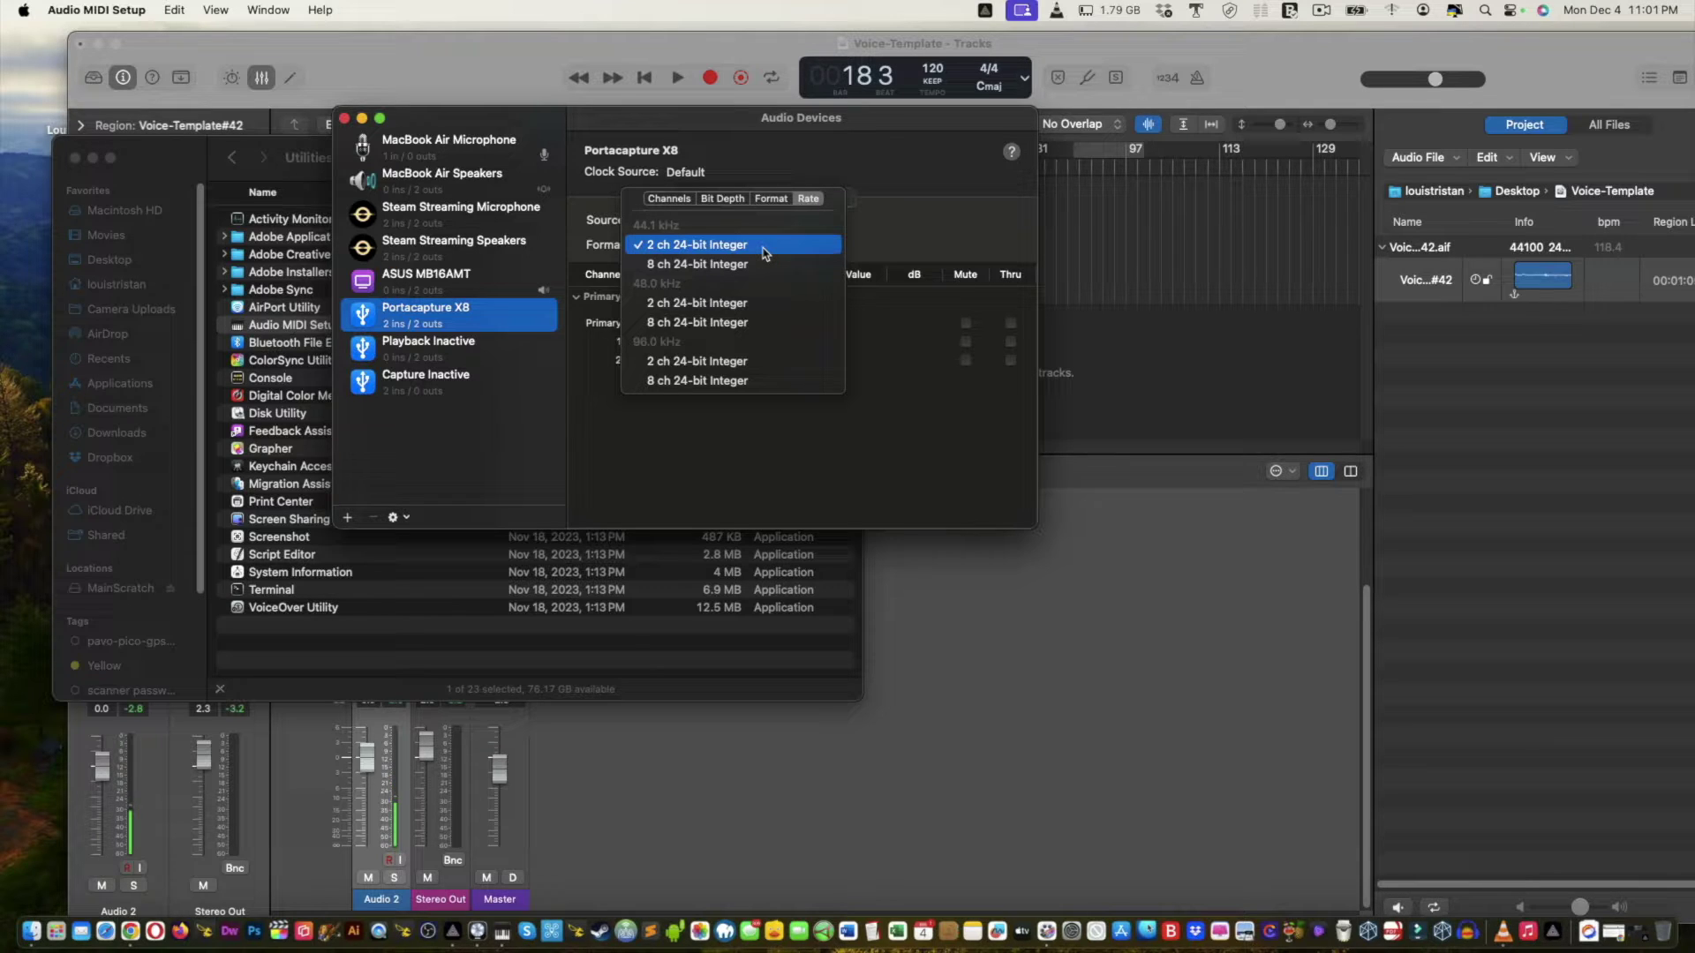
left_click(764, 245)
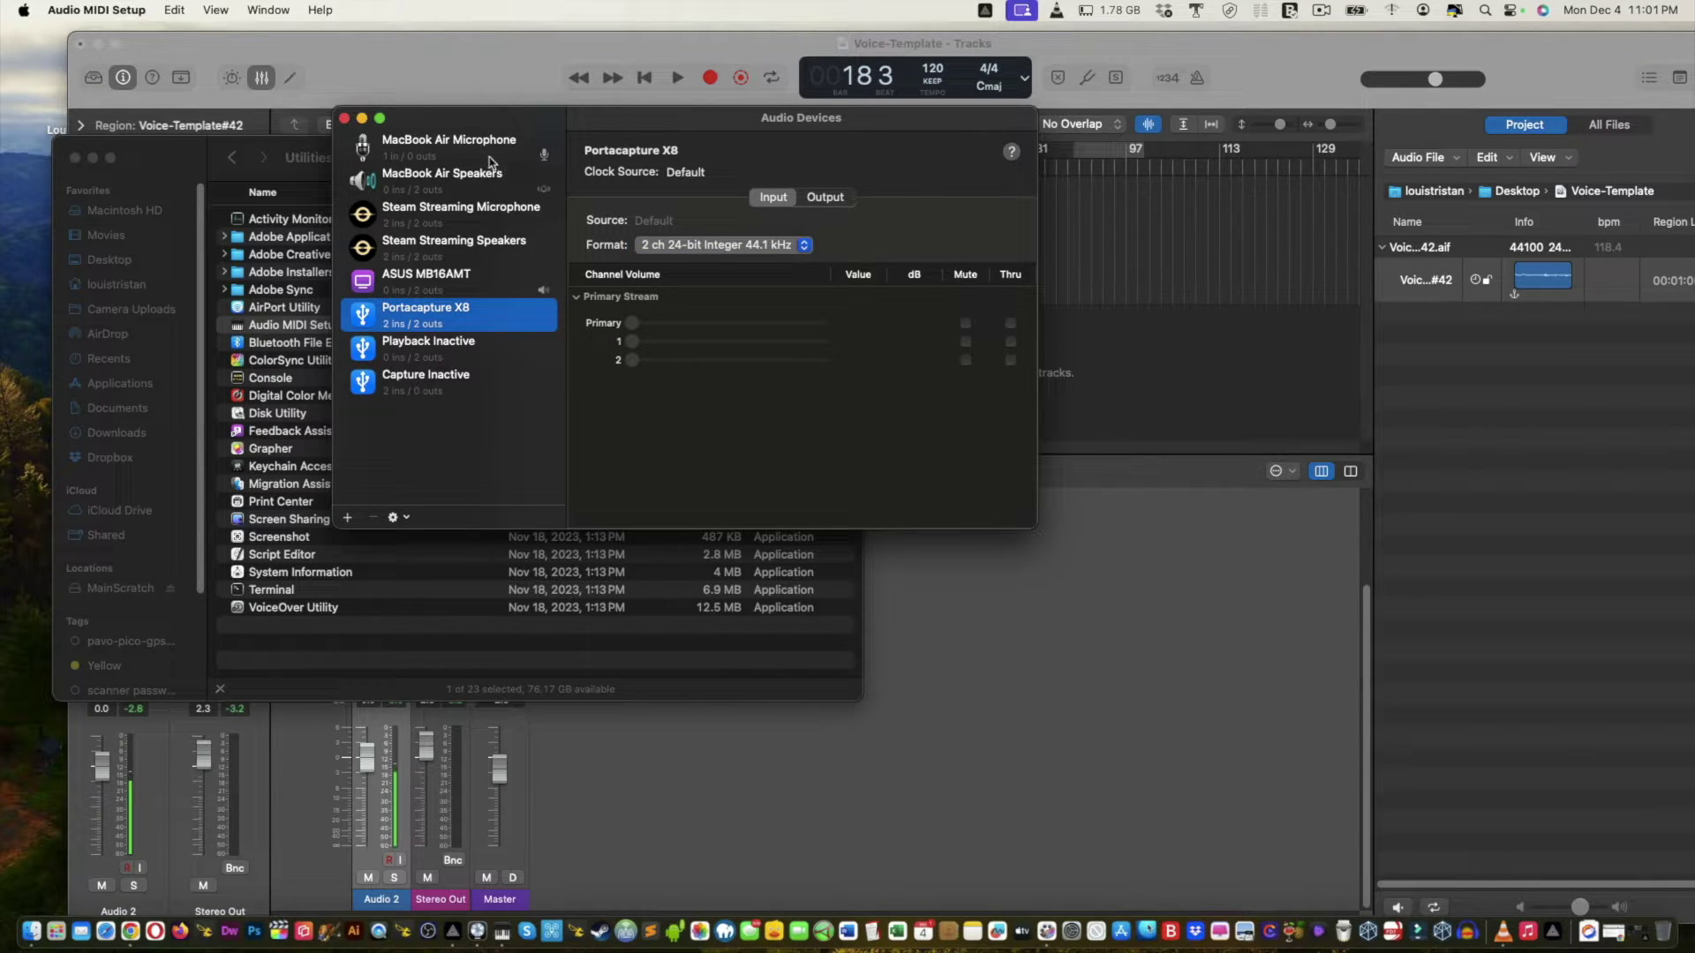
left_click(344, 118)
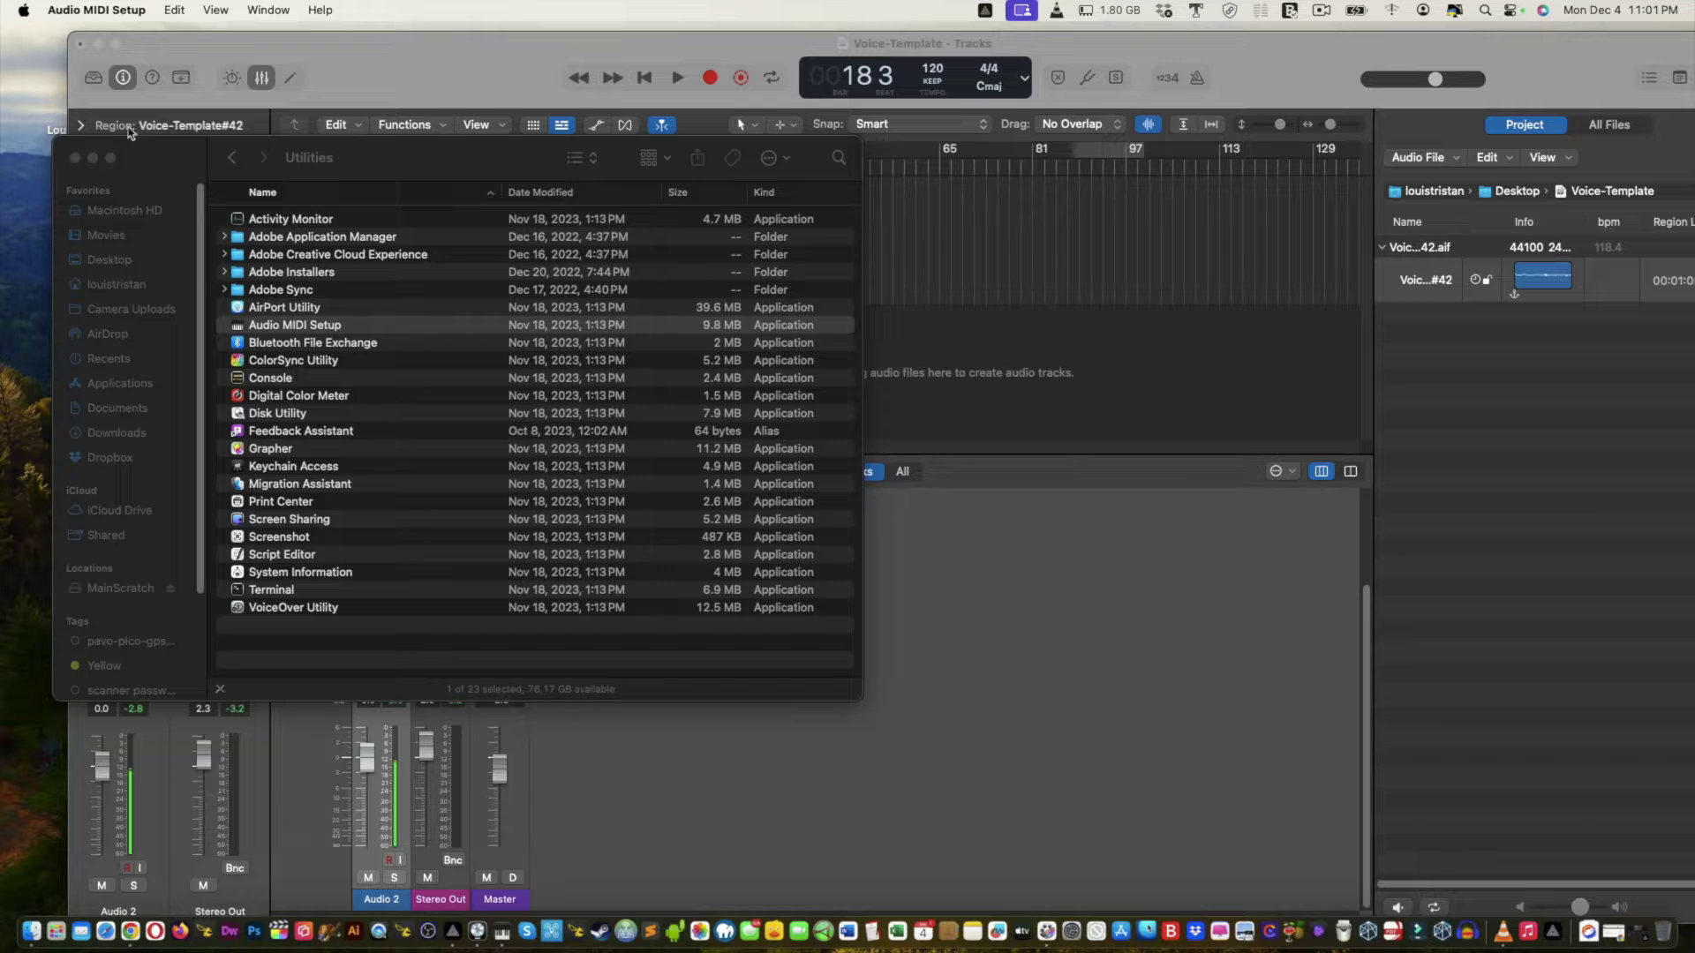
Close Finder's Utilities window, check the Voice-Template project's audio settings, then open the Apple menu.
left_click(74, 159)
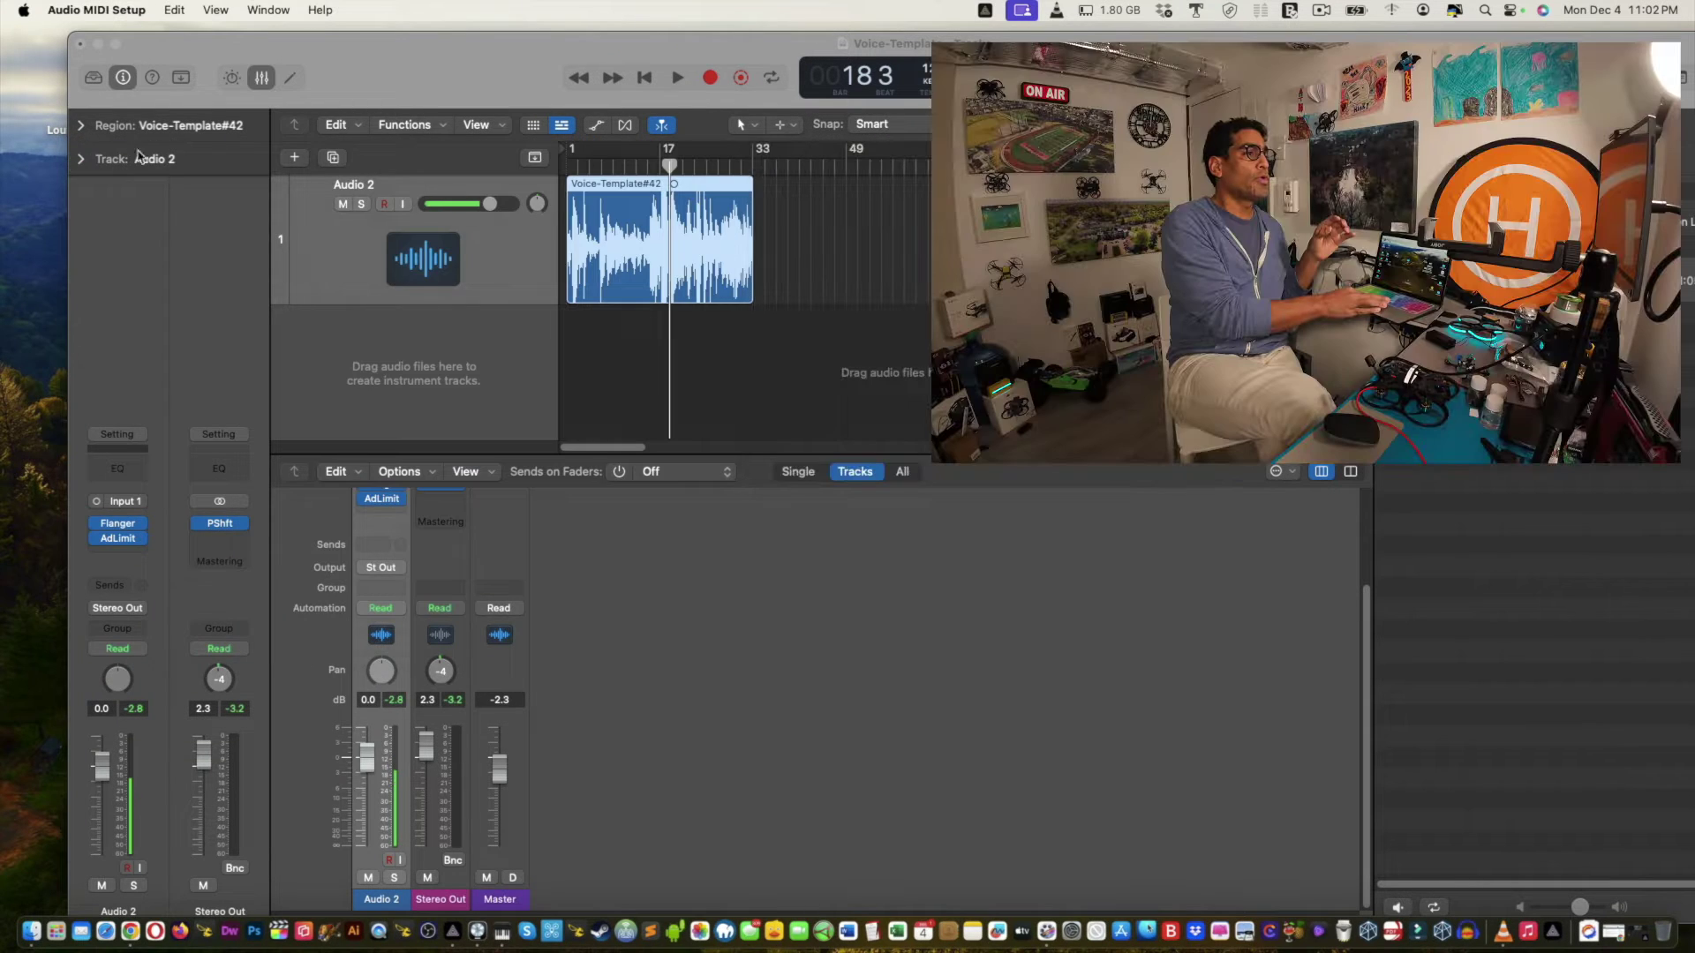
left_click(424, 88)
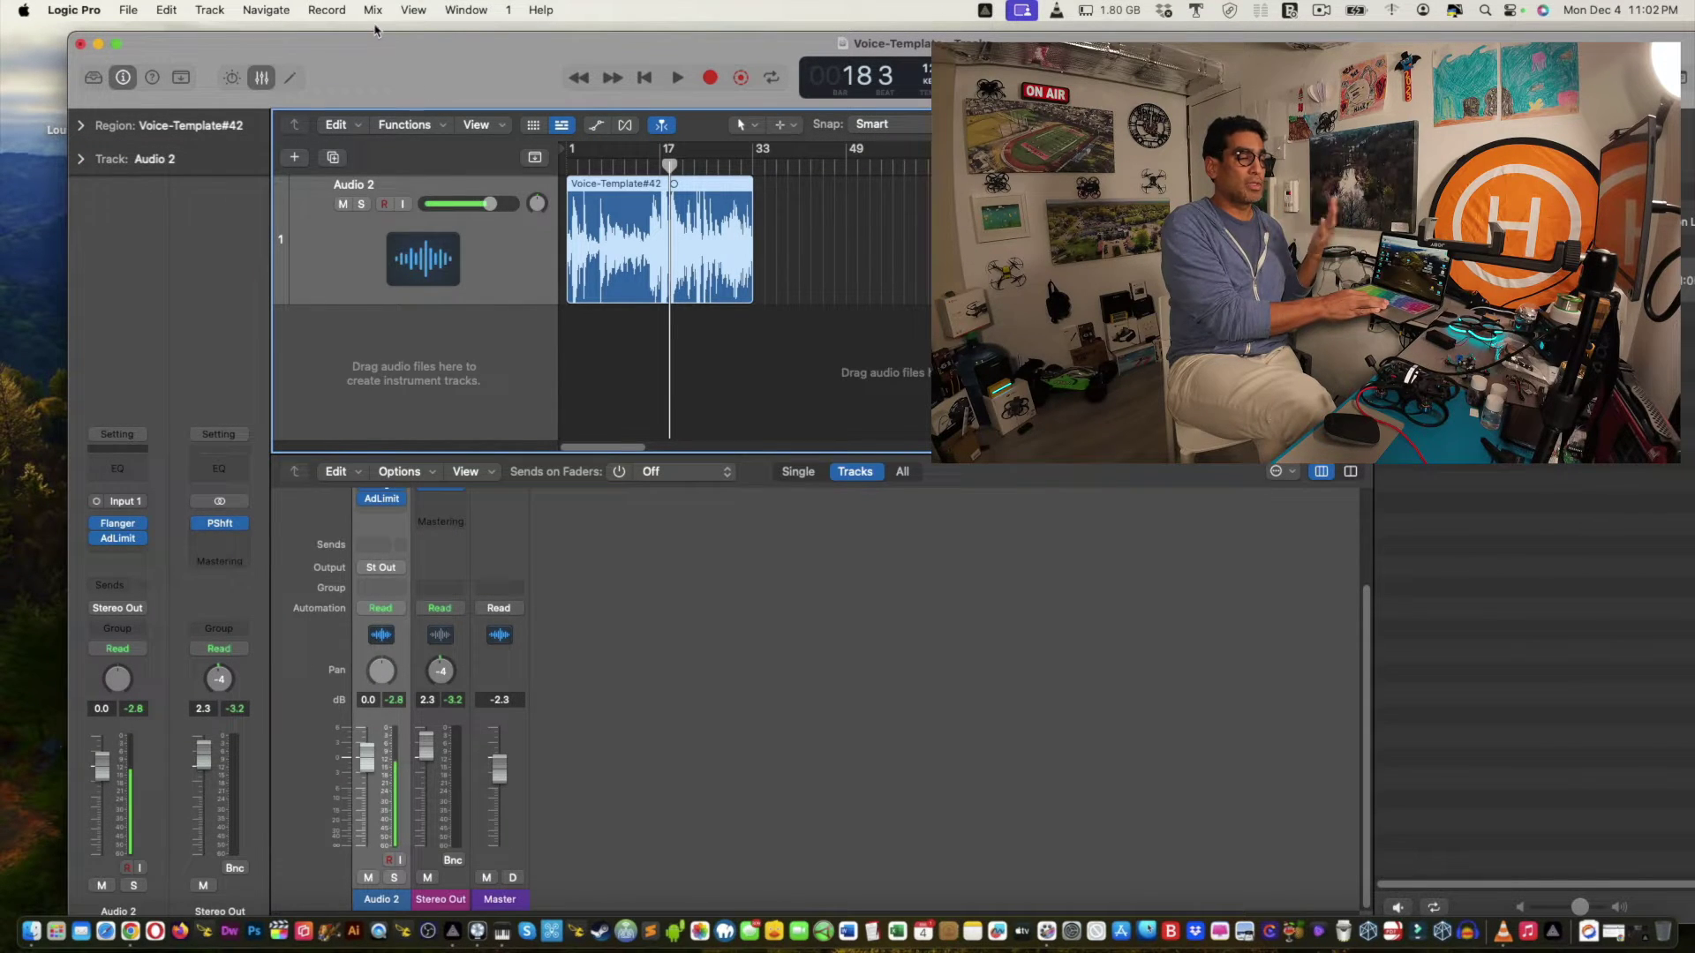
left_click(128, 8)
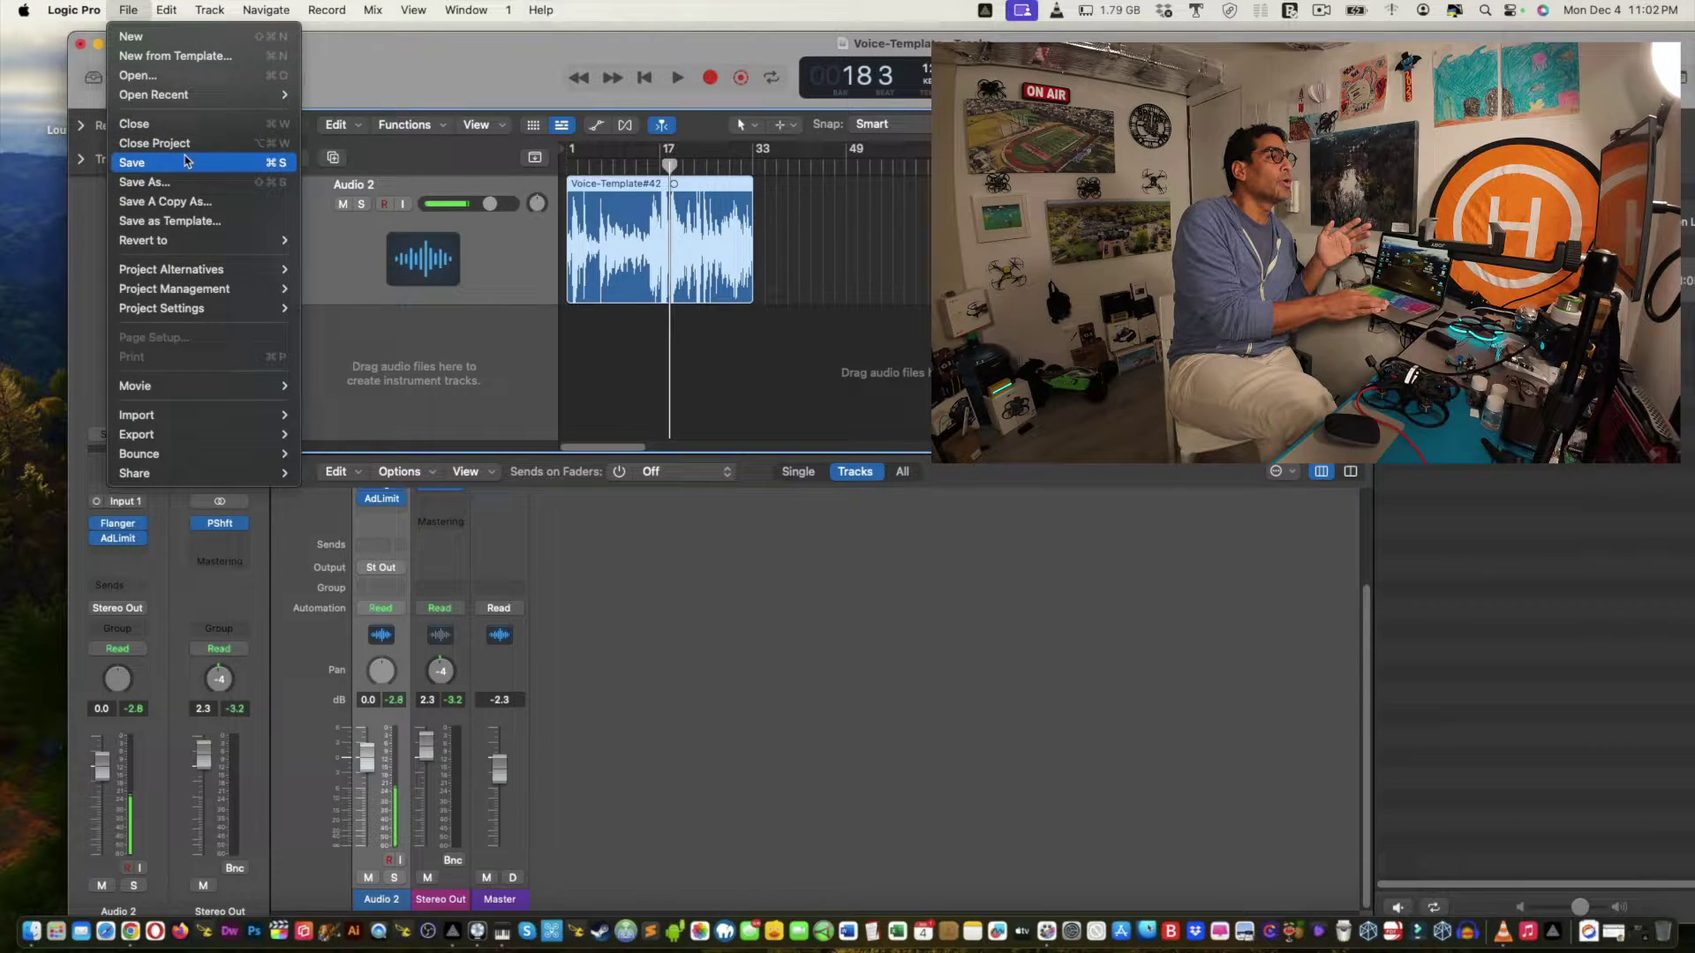
mouse_move(183, 309)
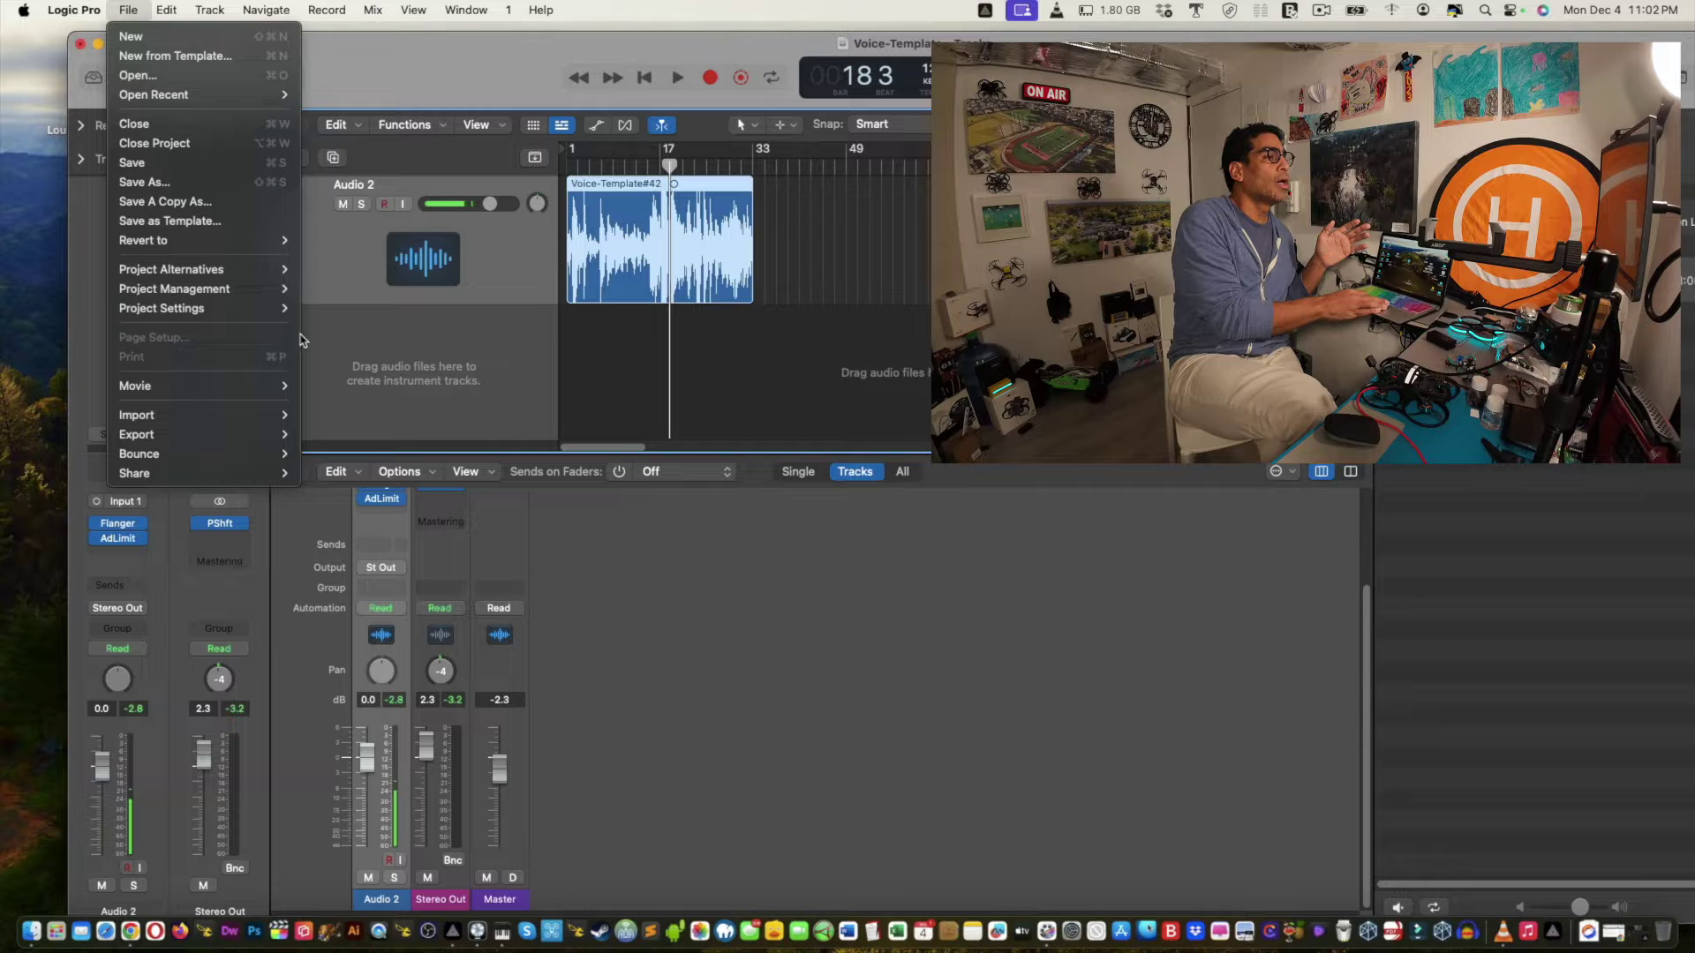
left_click(320, 327)
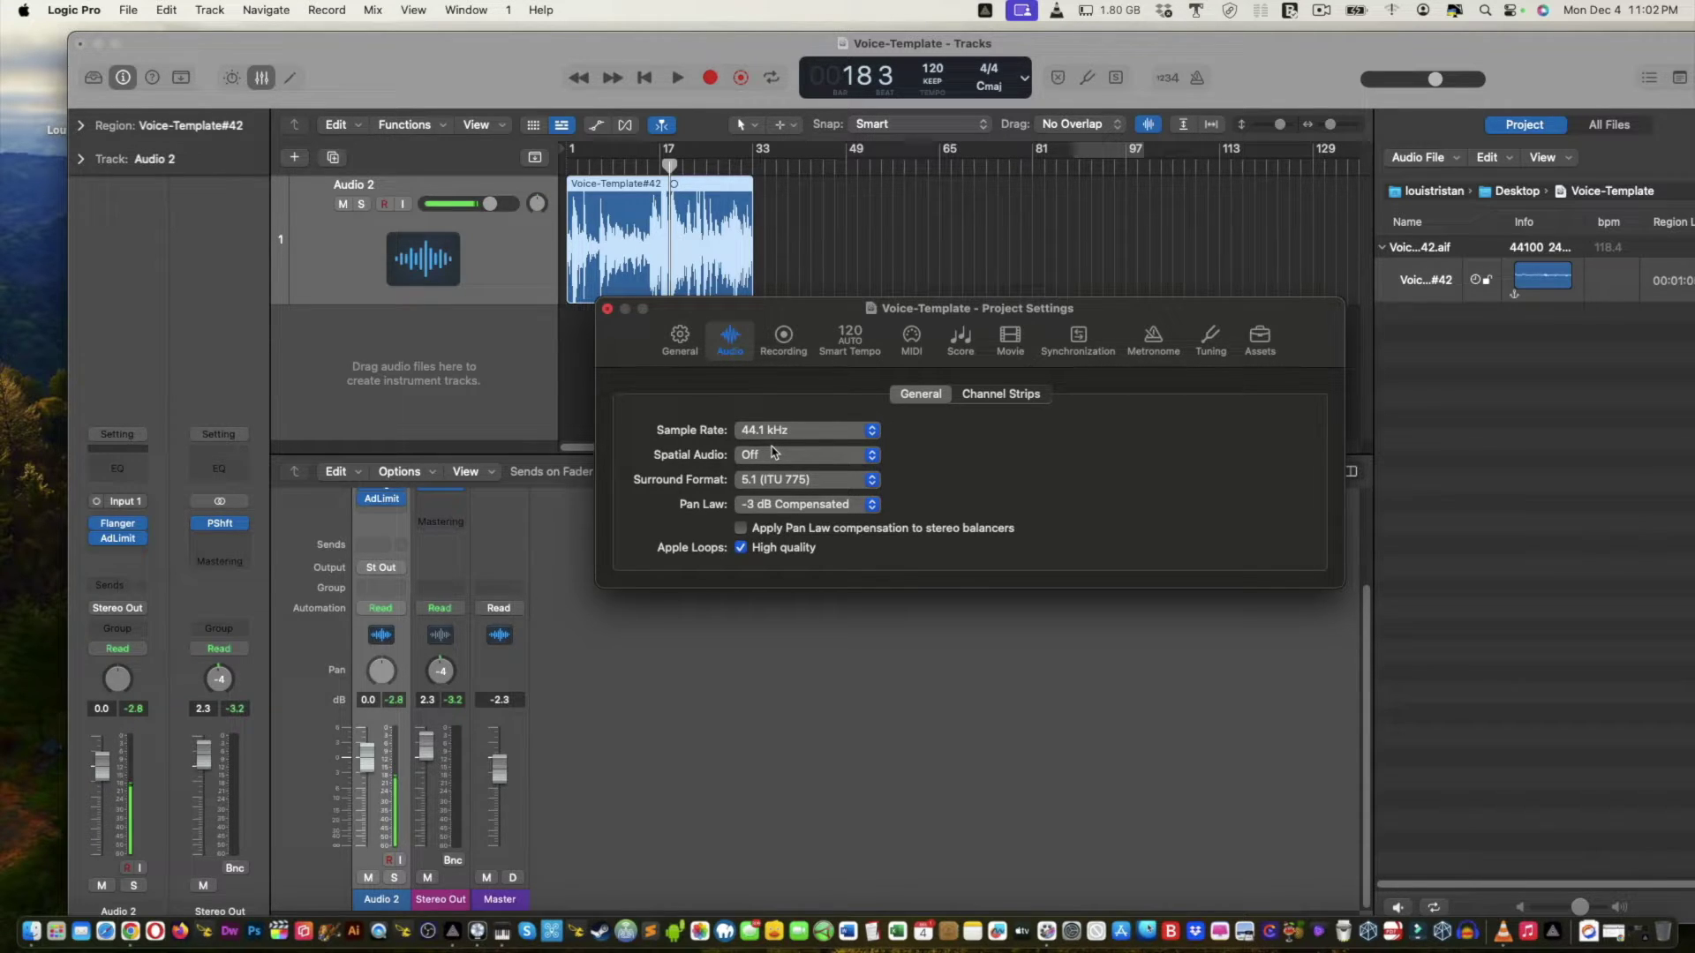
left_click(608, 310)
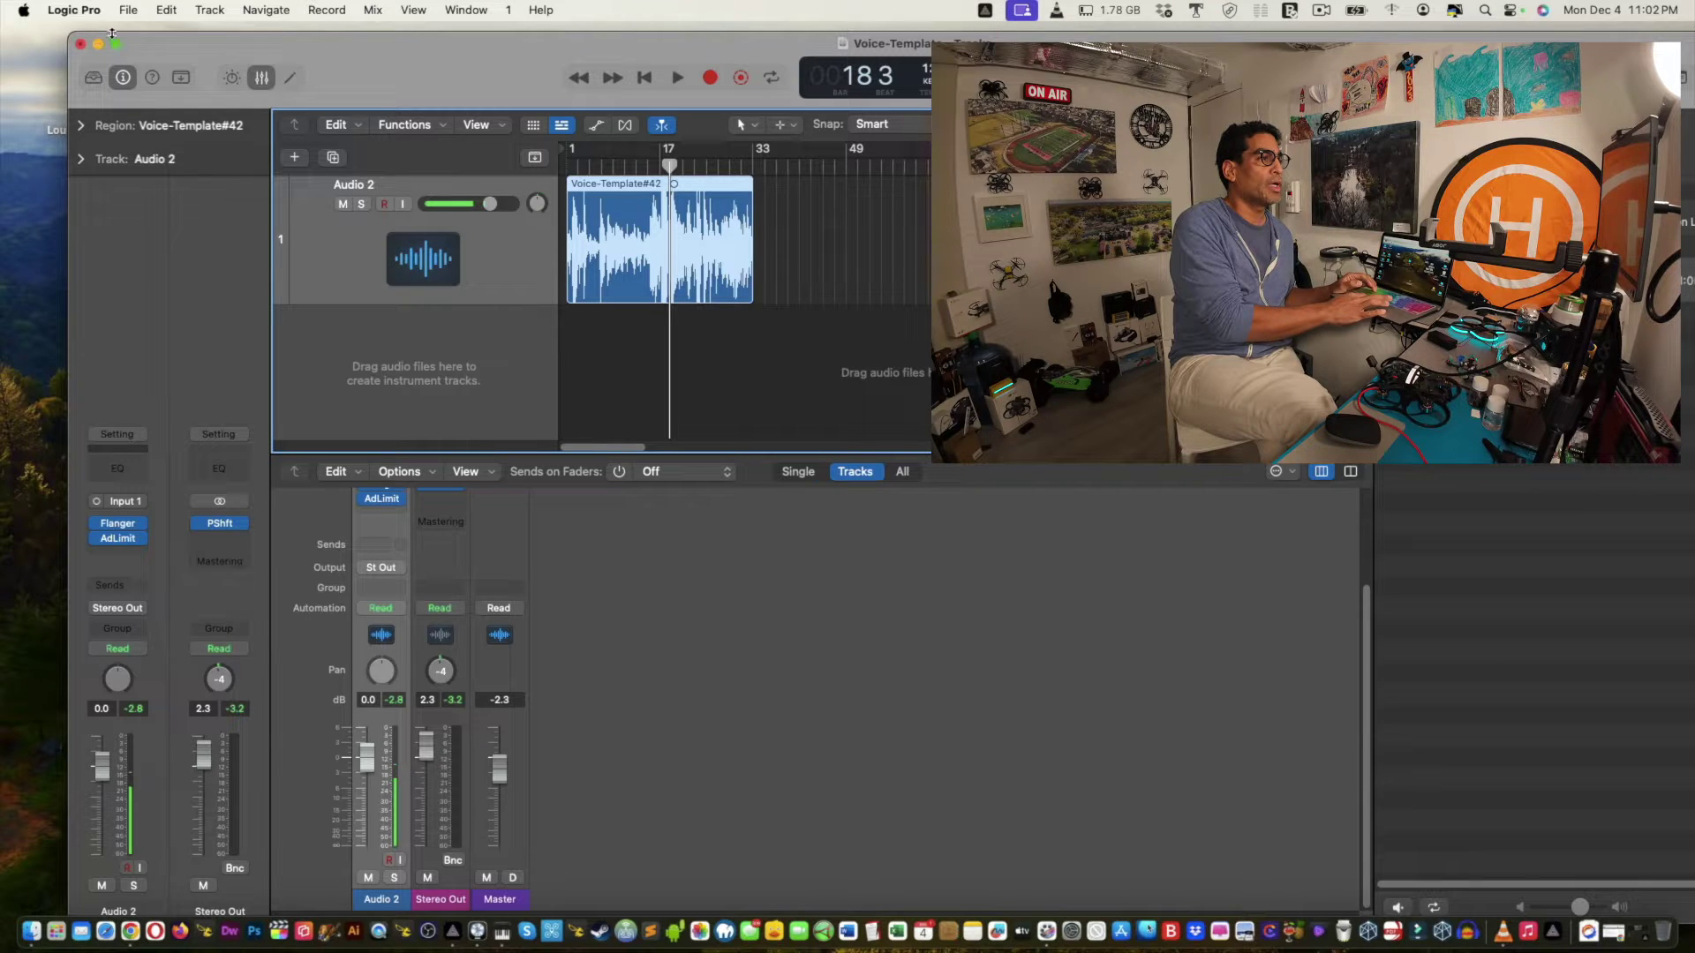
left_click(24, 9)
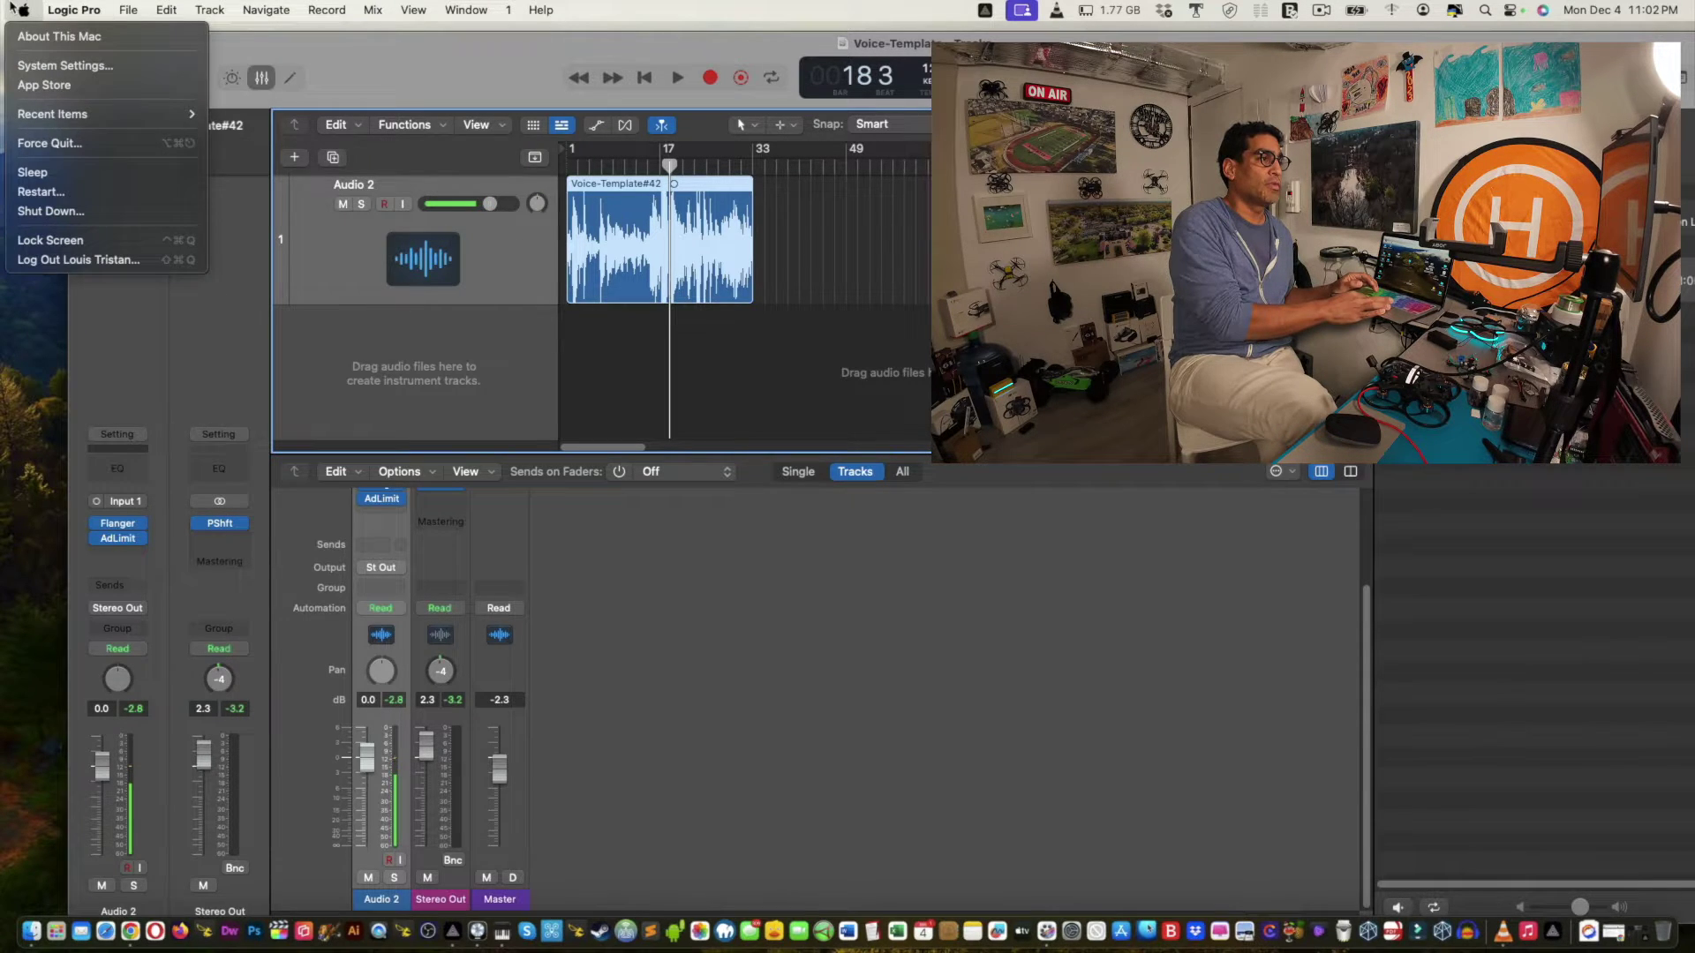
Open System Settings from the Apple menu and go to the Sound pane.
key("Escape")
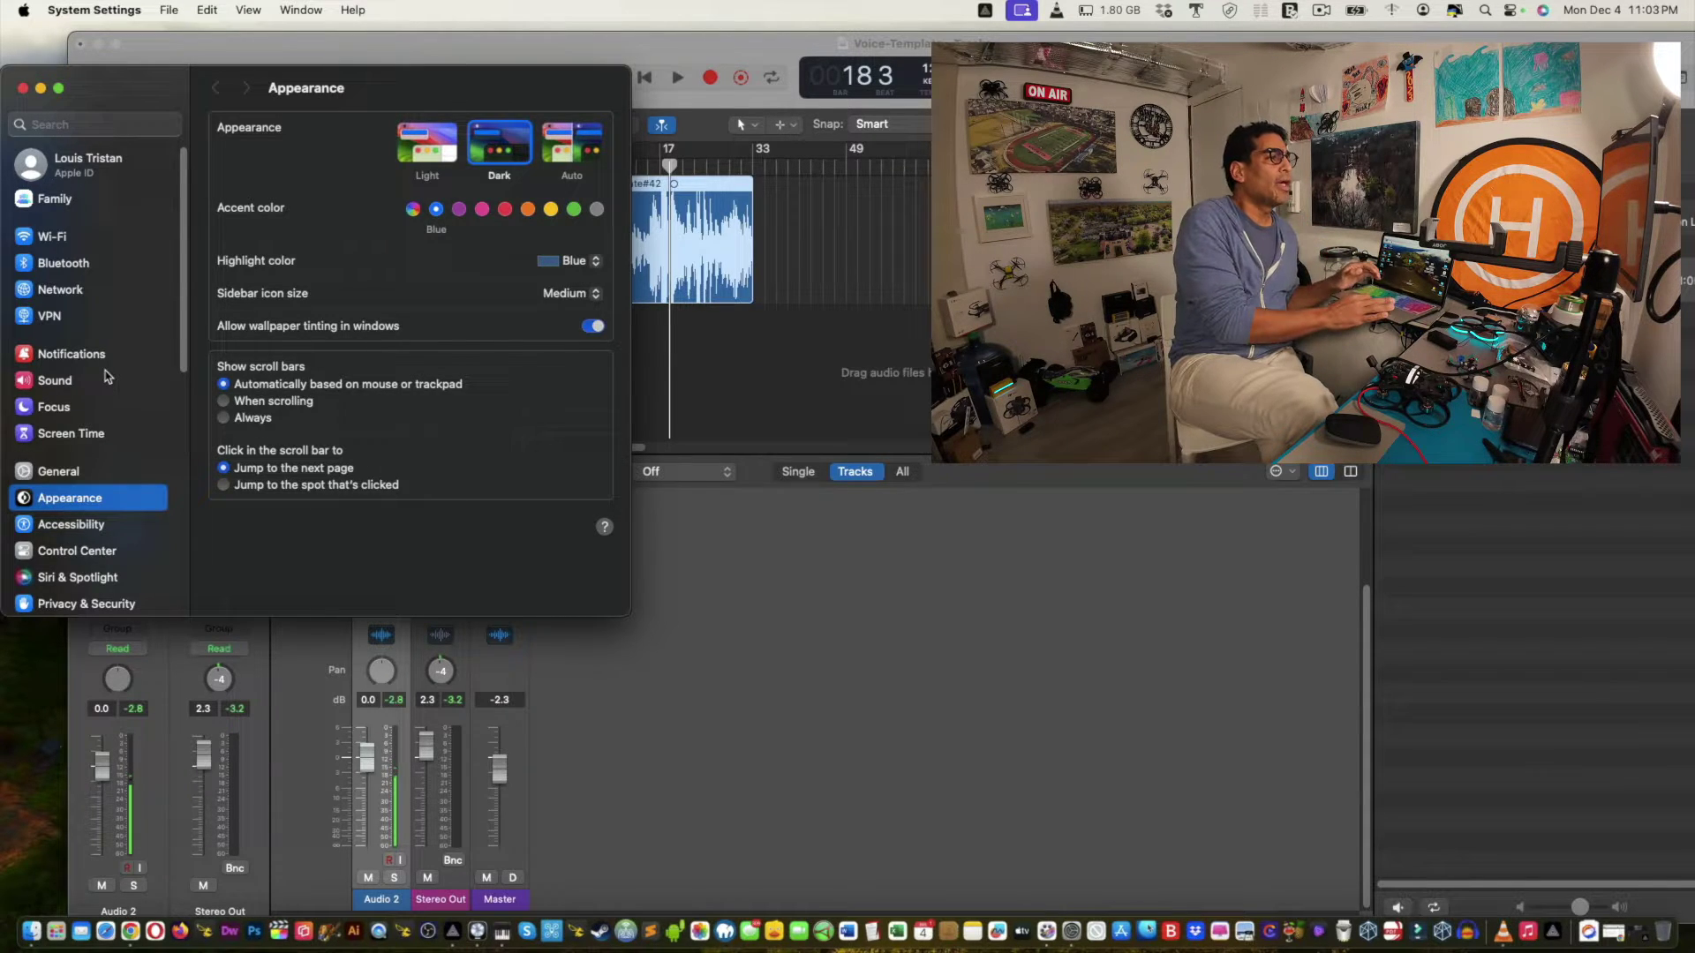
left_click(55, 380)
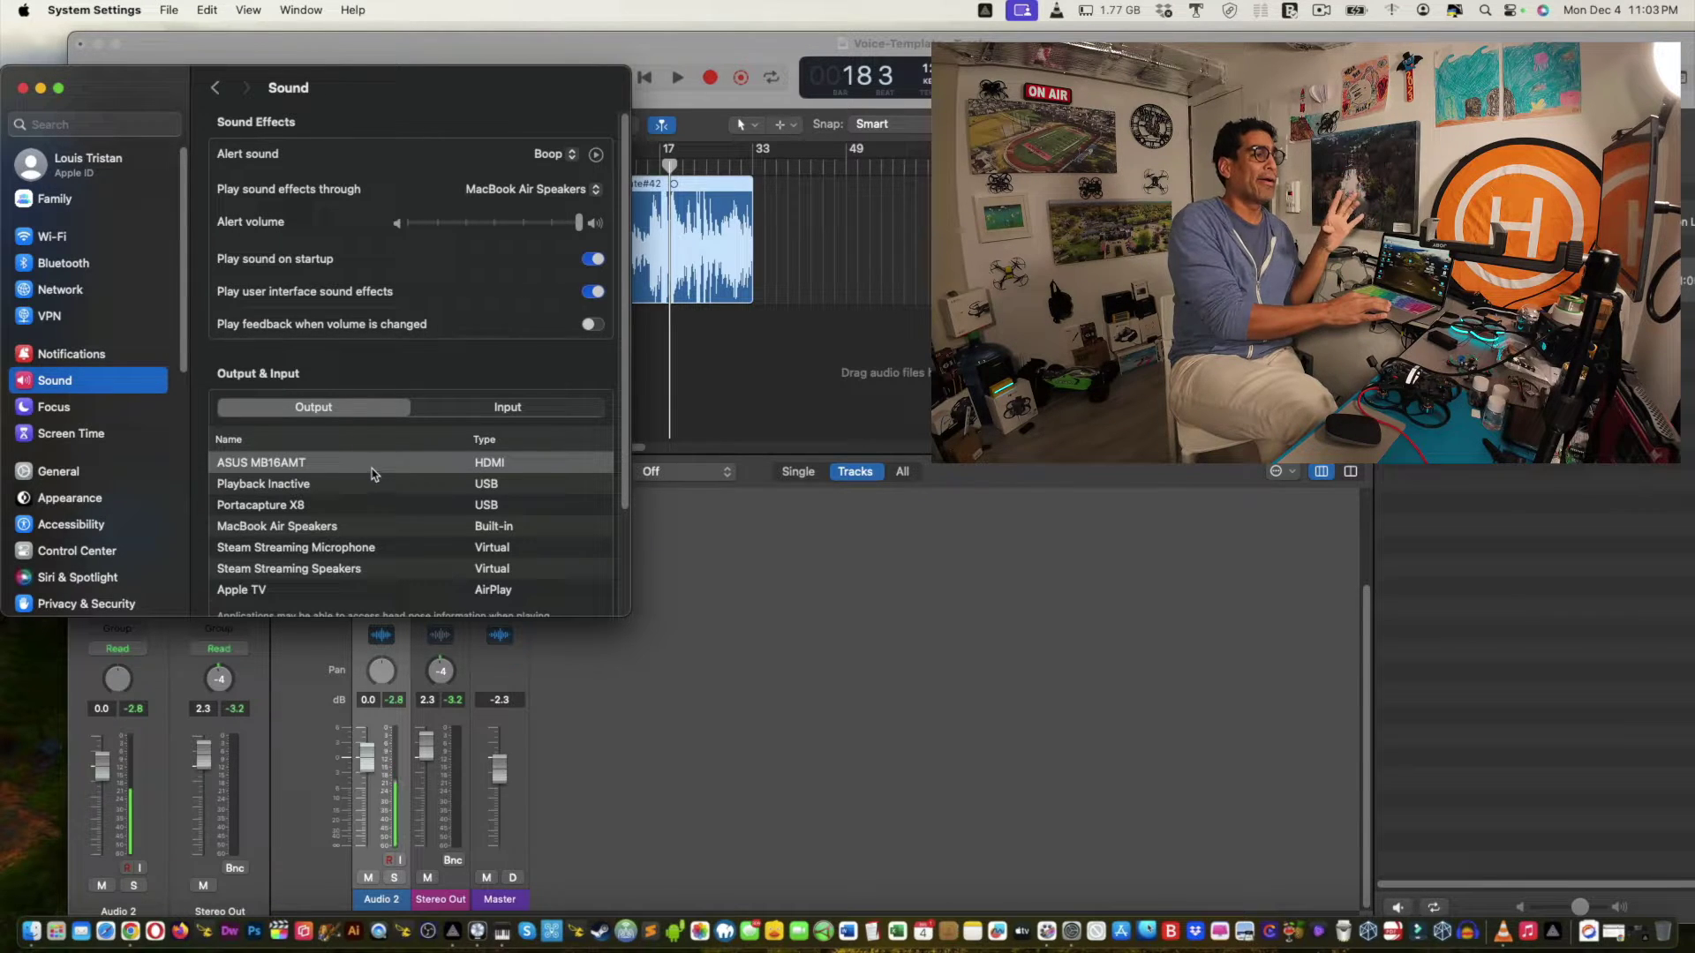
In the Sound input list, select Portacapture X8, then switch back to MacBook Air Microphone.
left_click(498, 411)
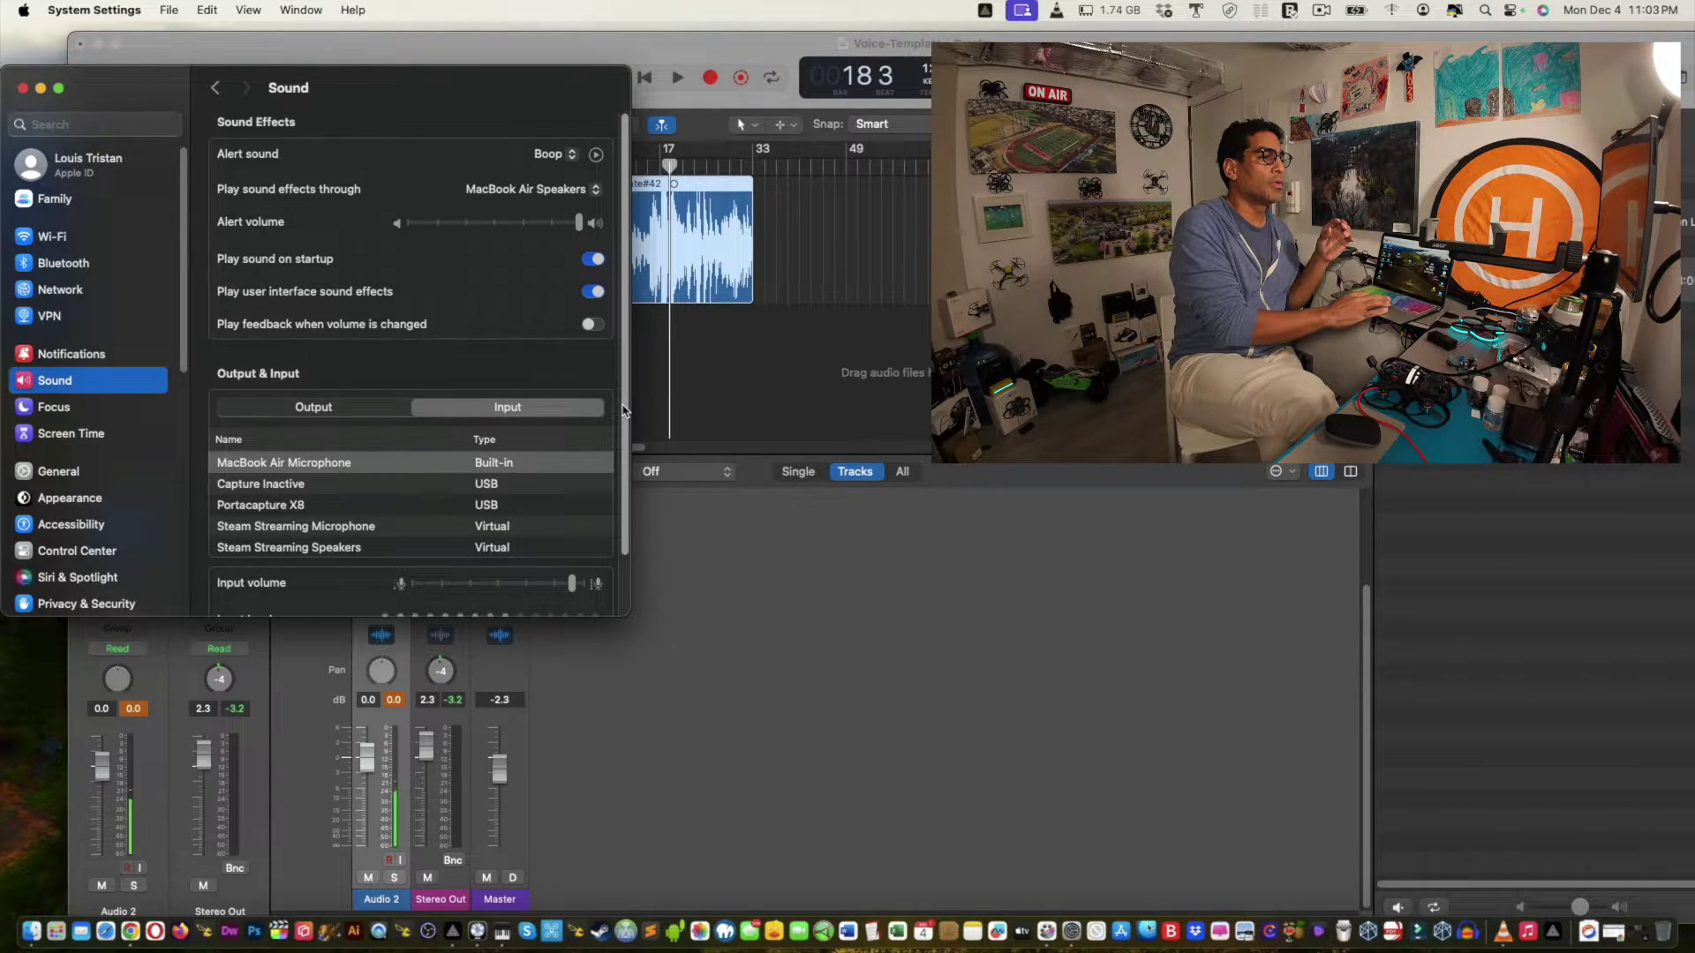
scroll(615, 465, "down", 3)
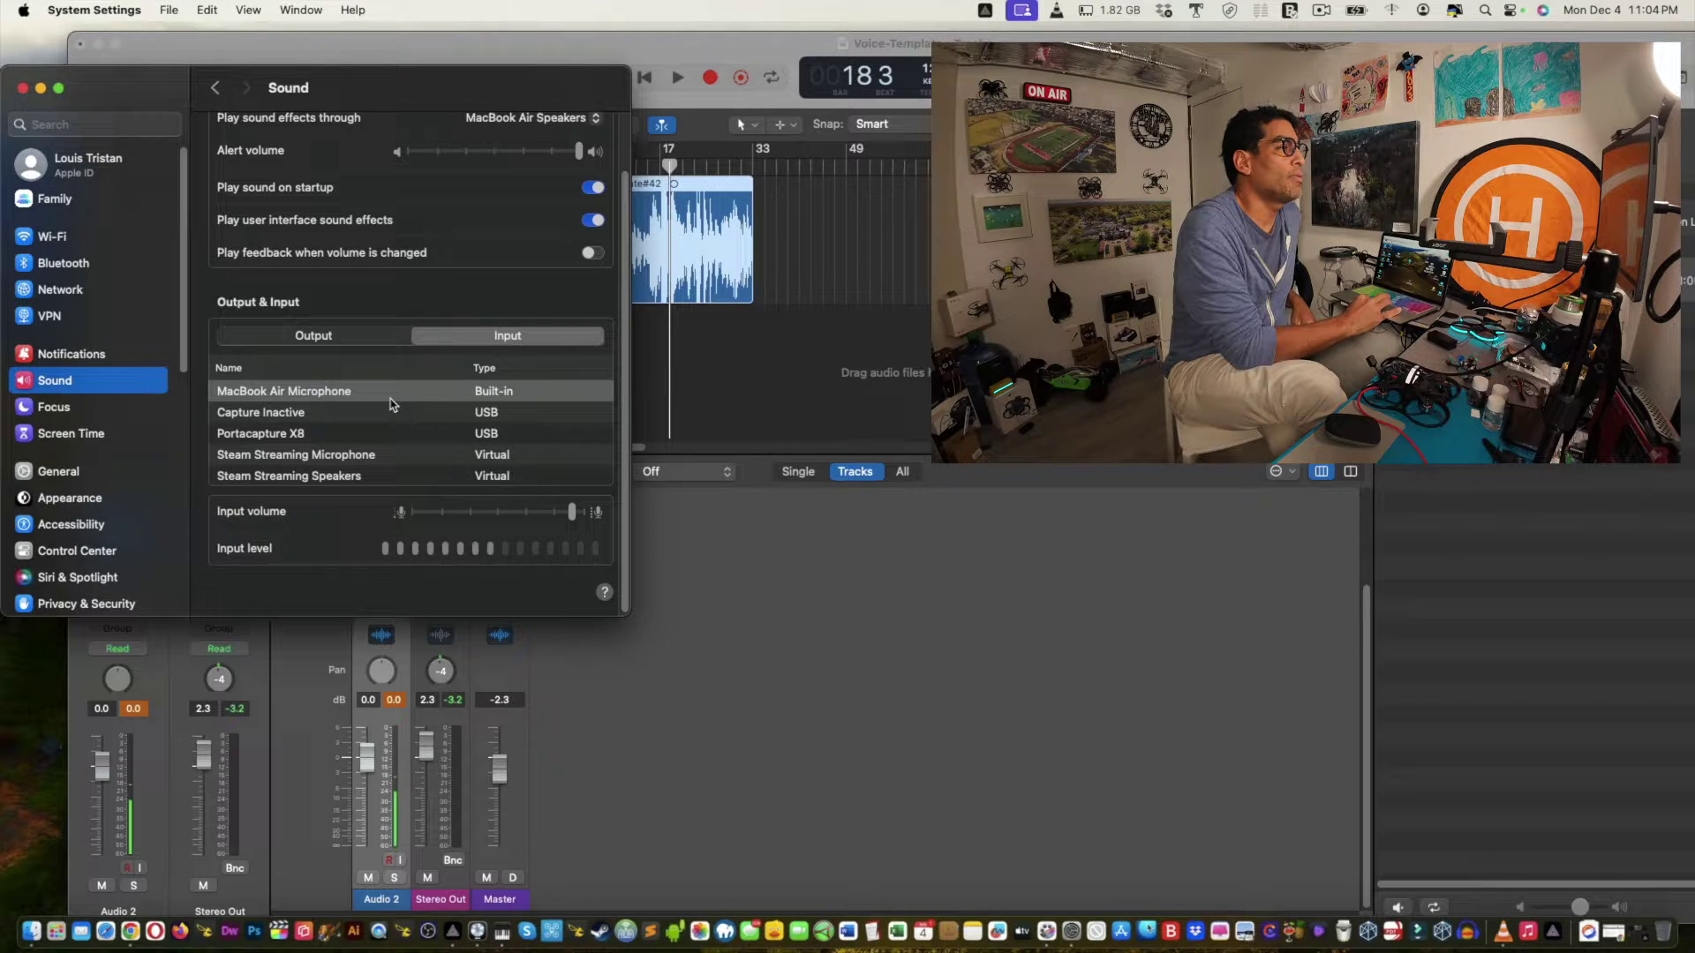
left_click(310, 438)
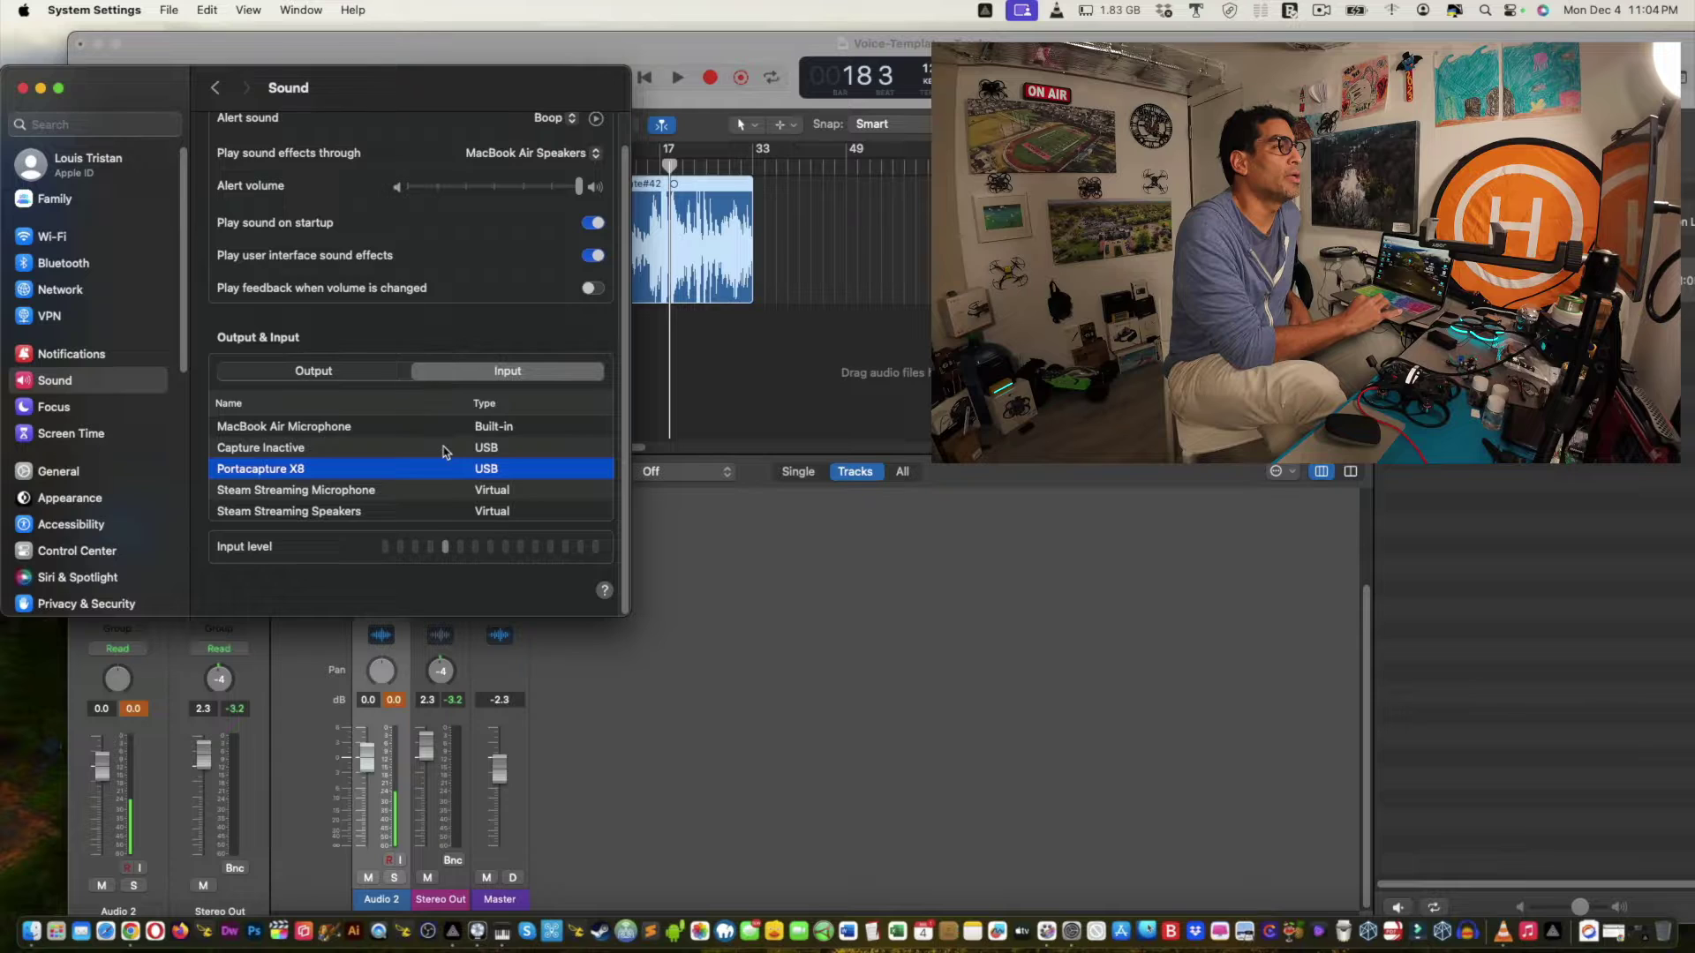
scroll(444, 452, "up", 2)
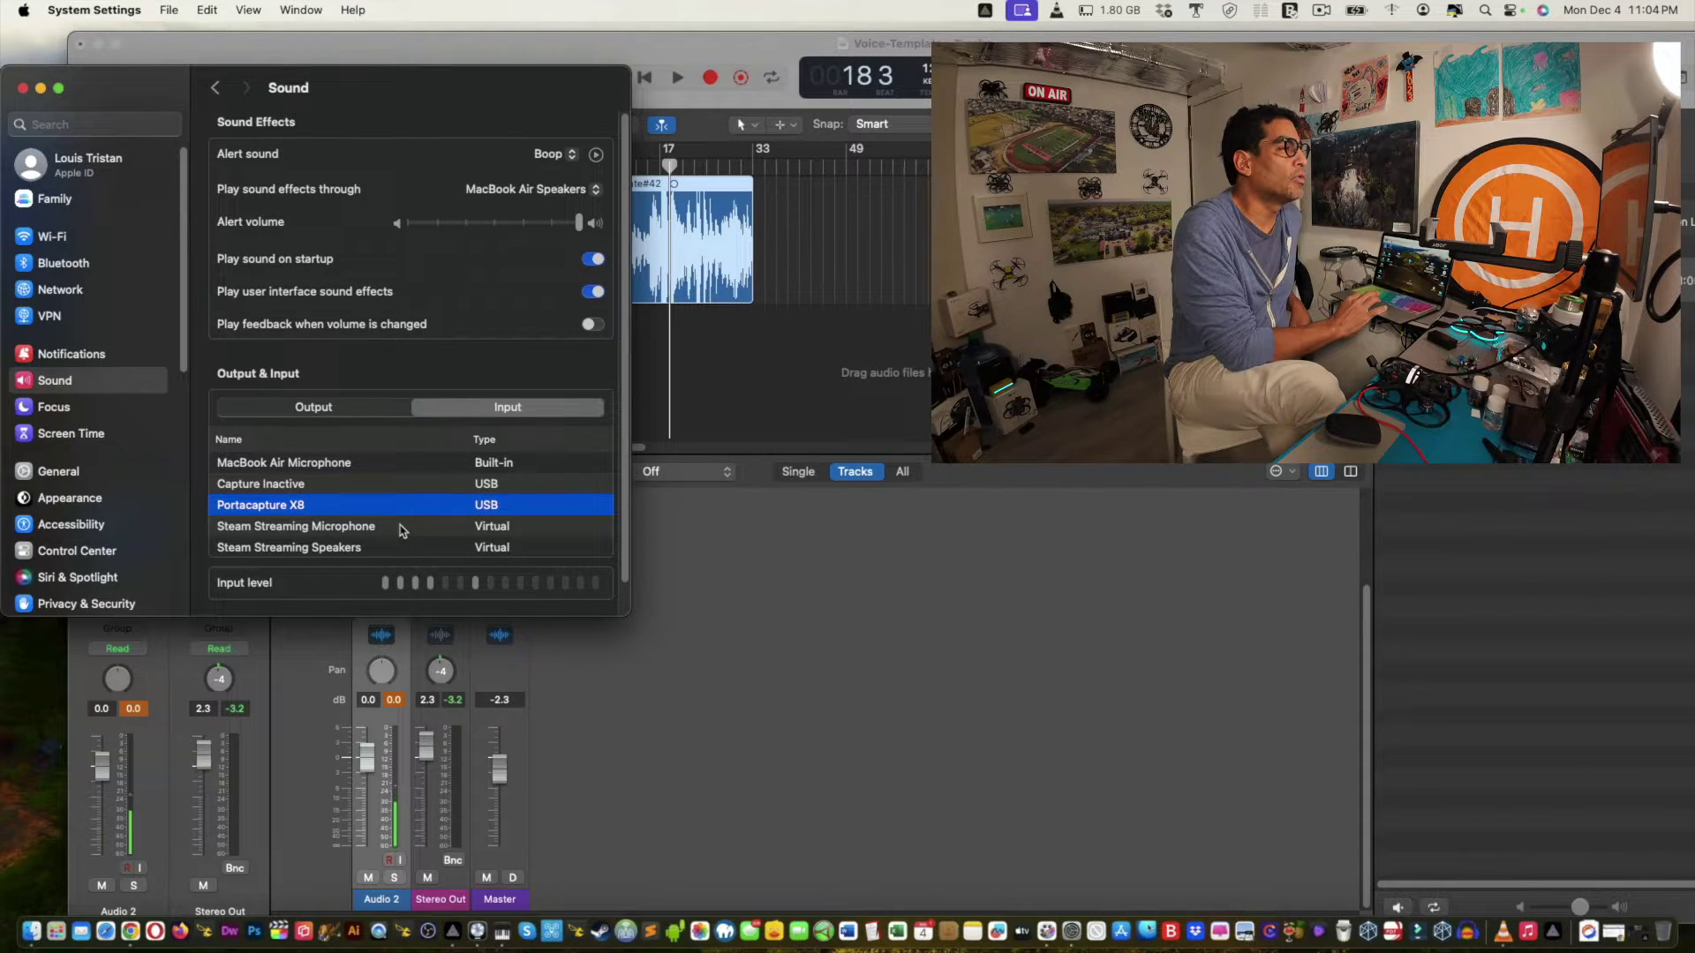
left_click(304, 464)
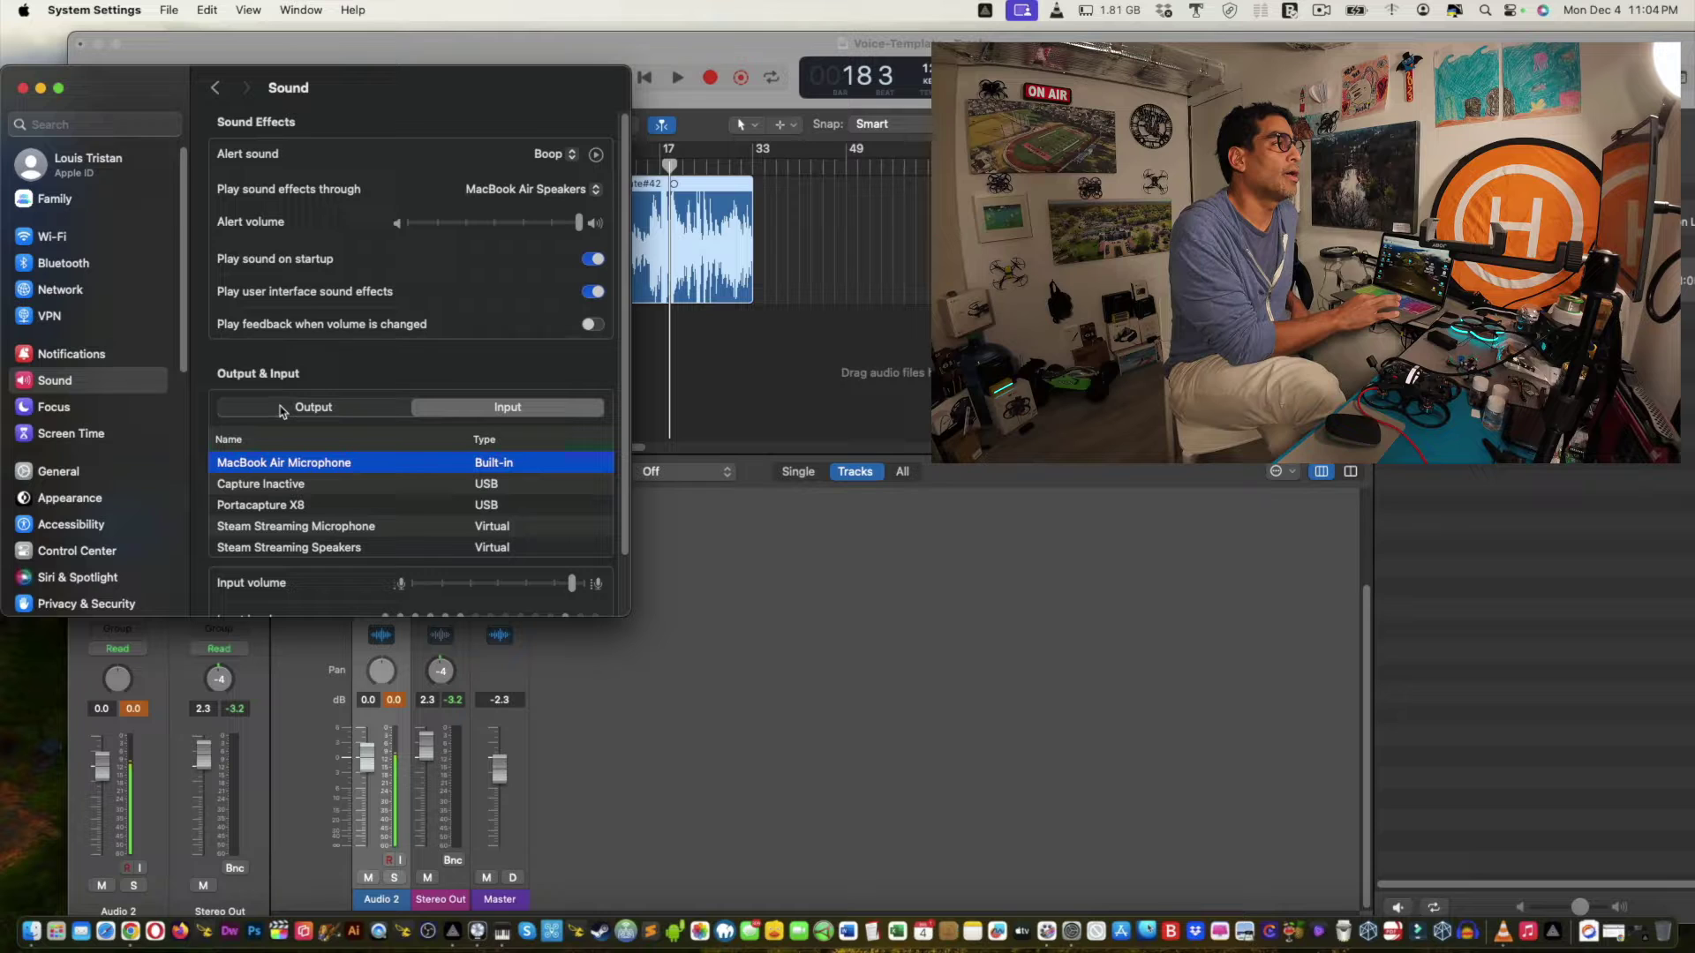
Move the settings window aside and select Portacapture X8 as the sound input, checking the Output list.
left_click_drag(135, 92, 876, 254)
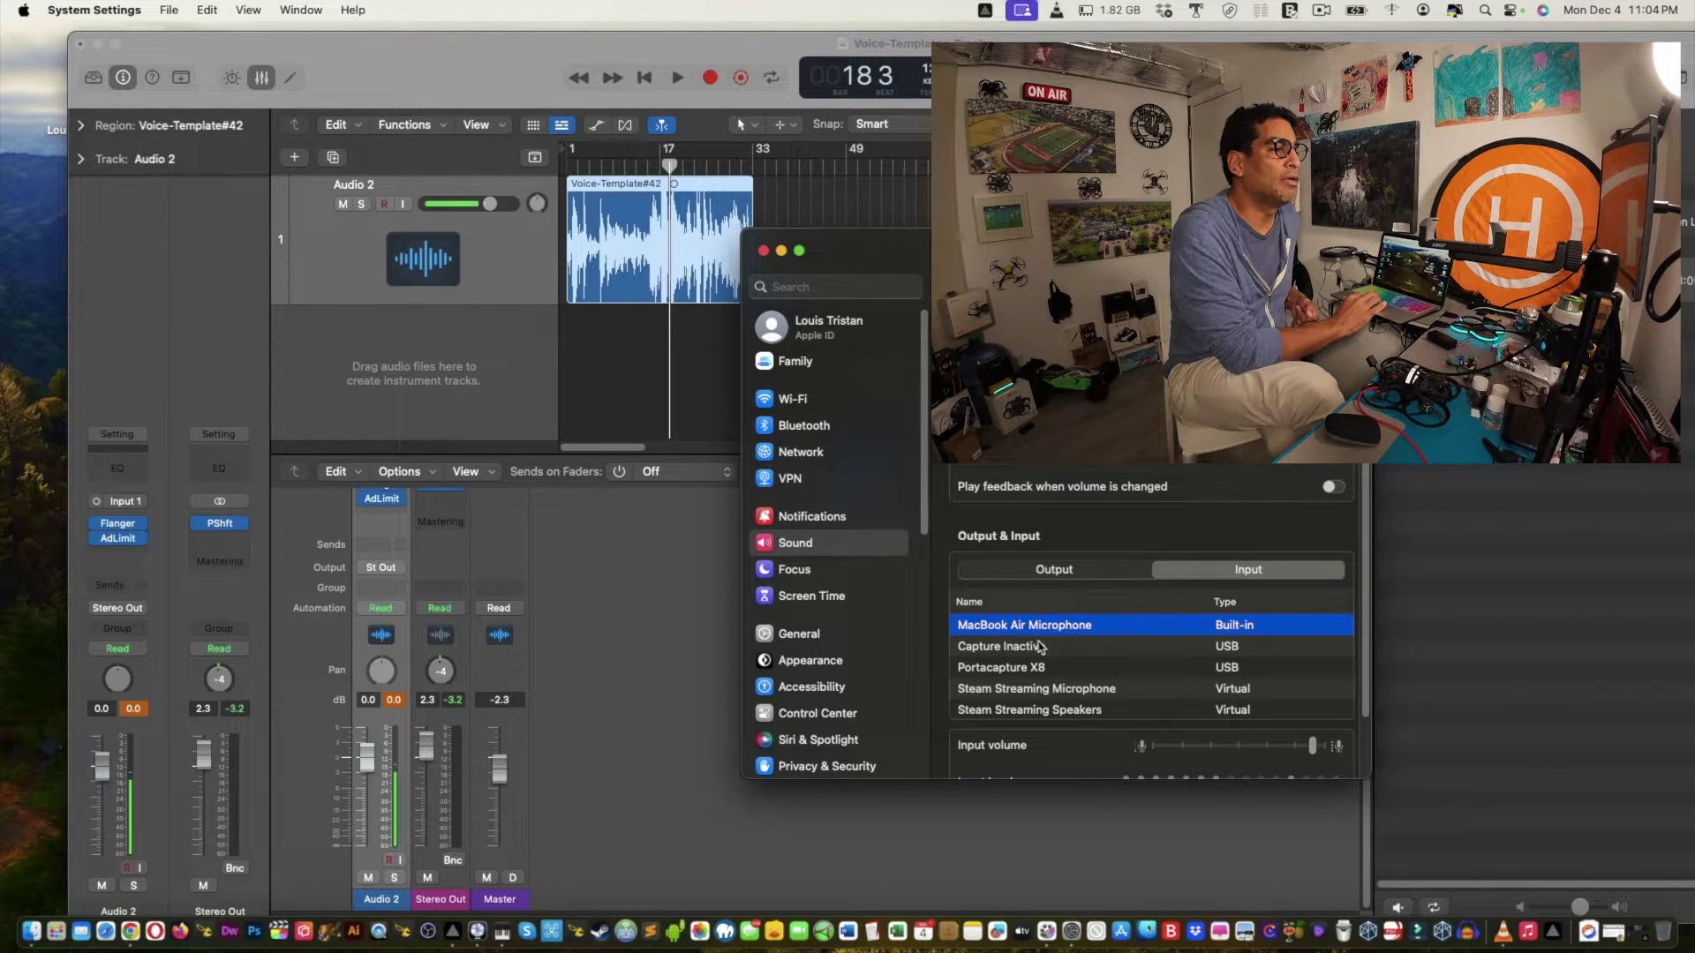
left_click(1004, 671)
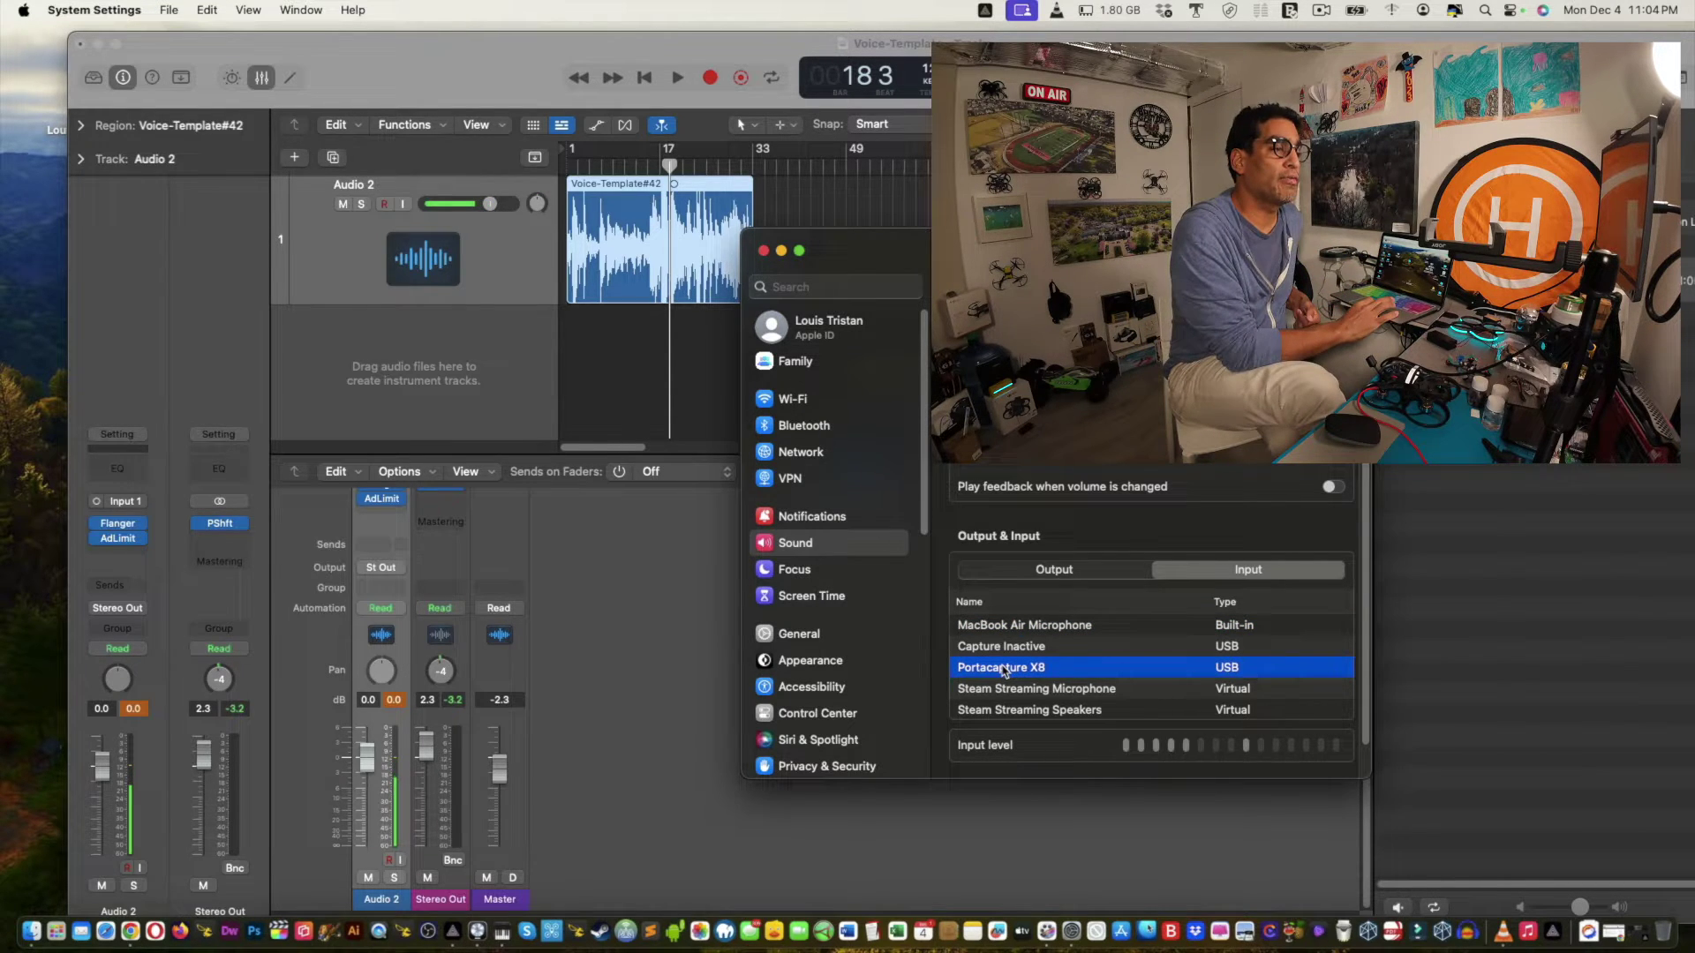
left_click(1048, 572)
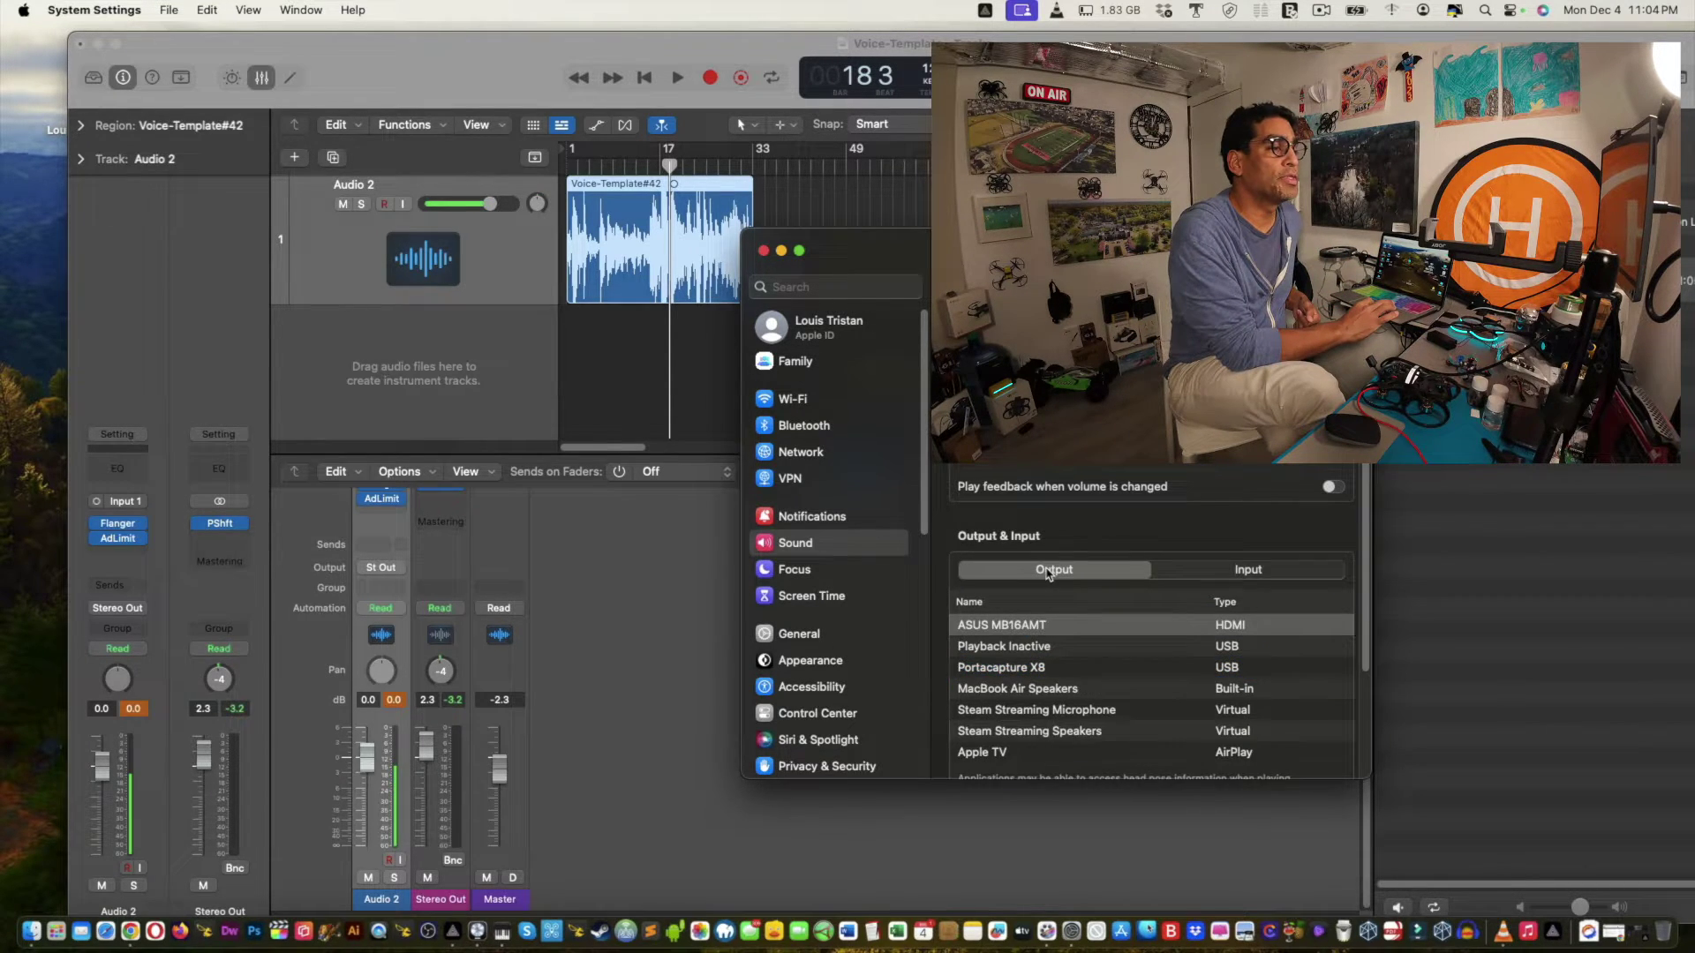
left_click(1286, 576)
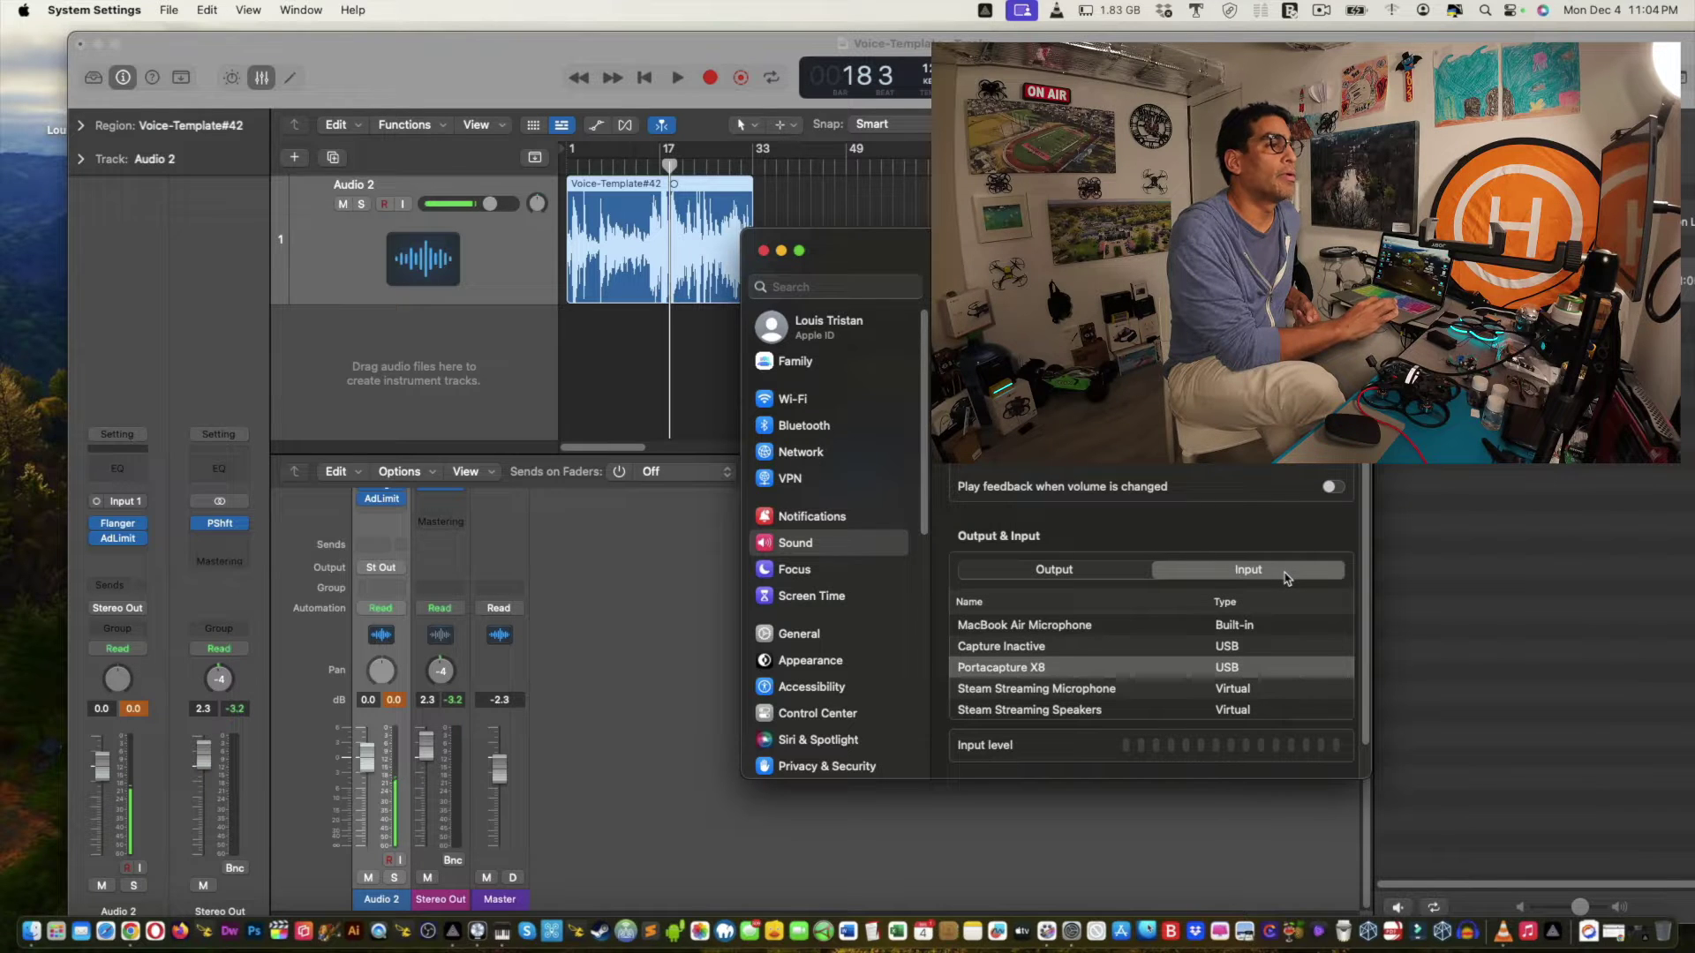
Move System Settings back left, recheck the Output and Input lists, and close the window.
left_click_drag(1139, 279, 497, 263)
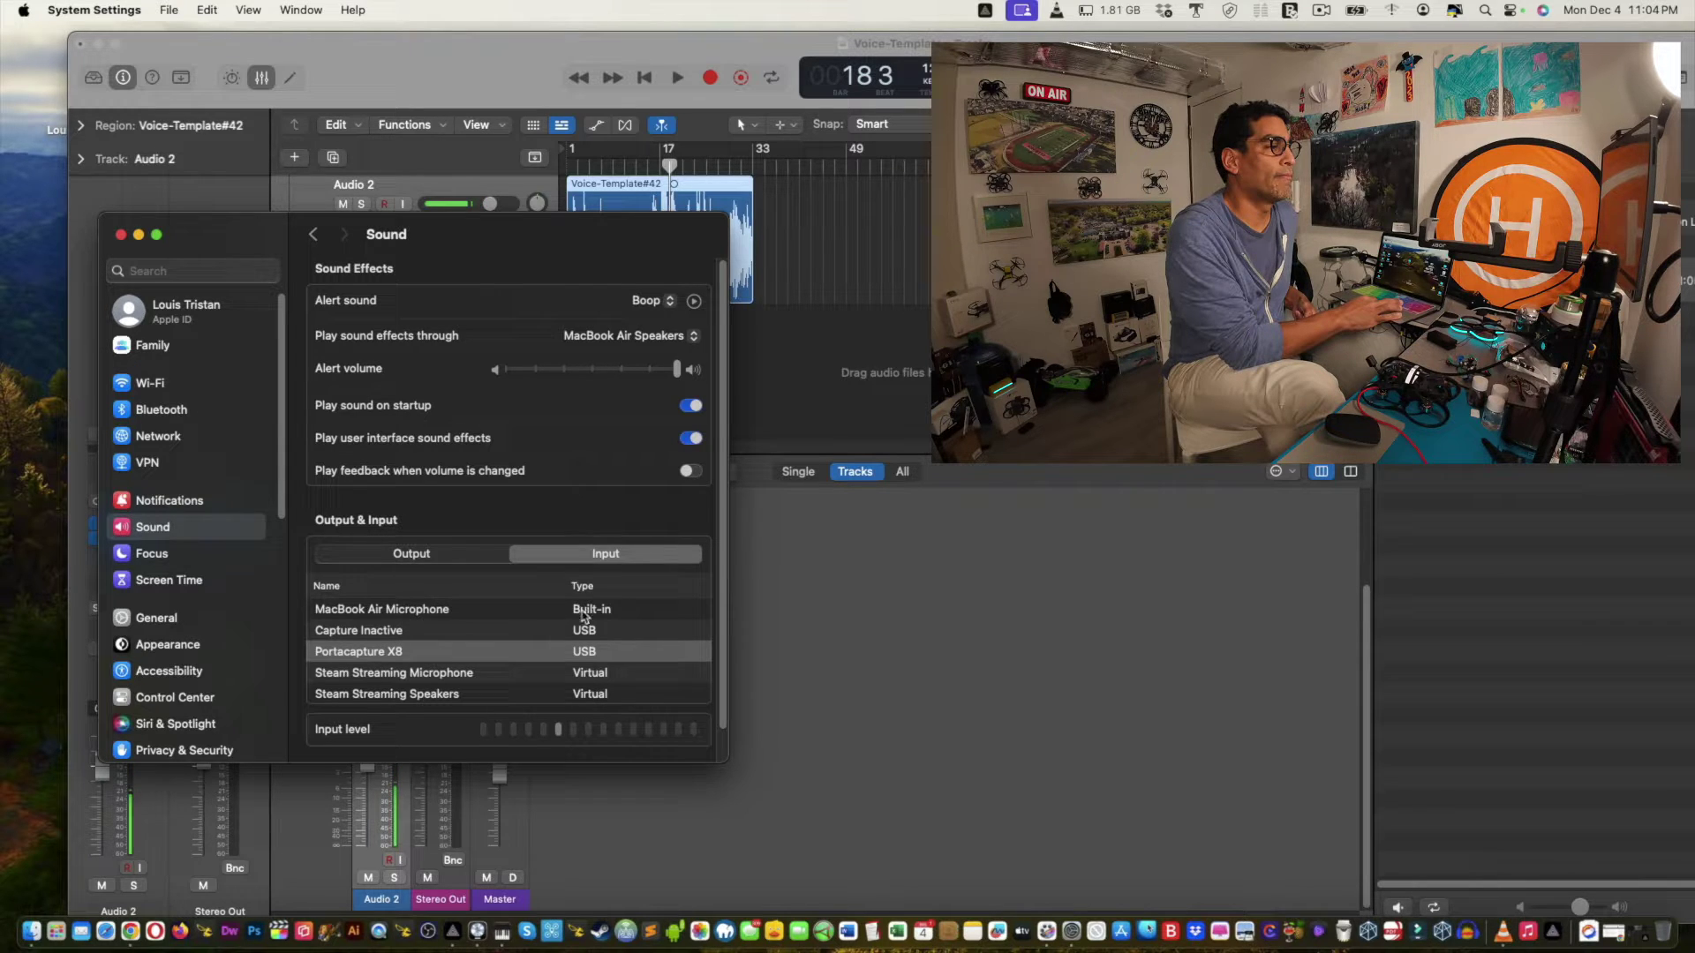
left_click(398, 556)
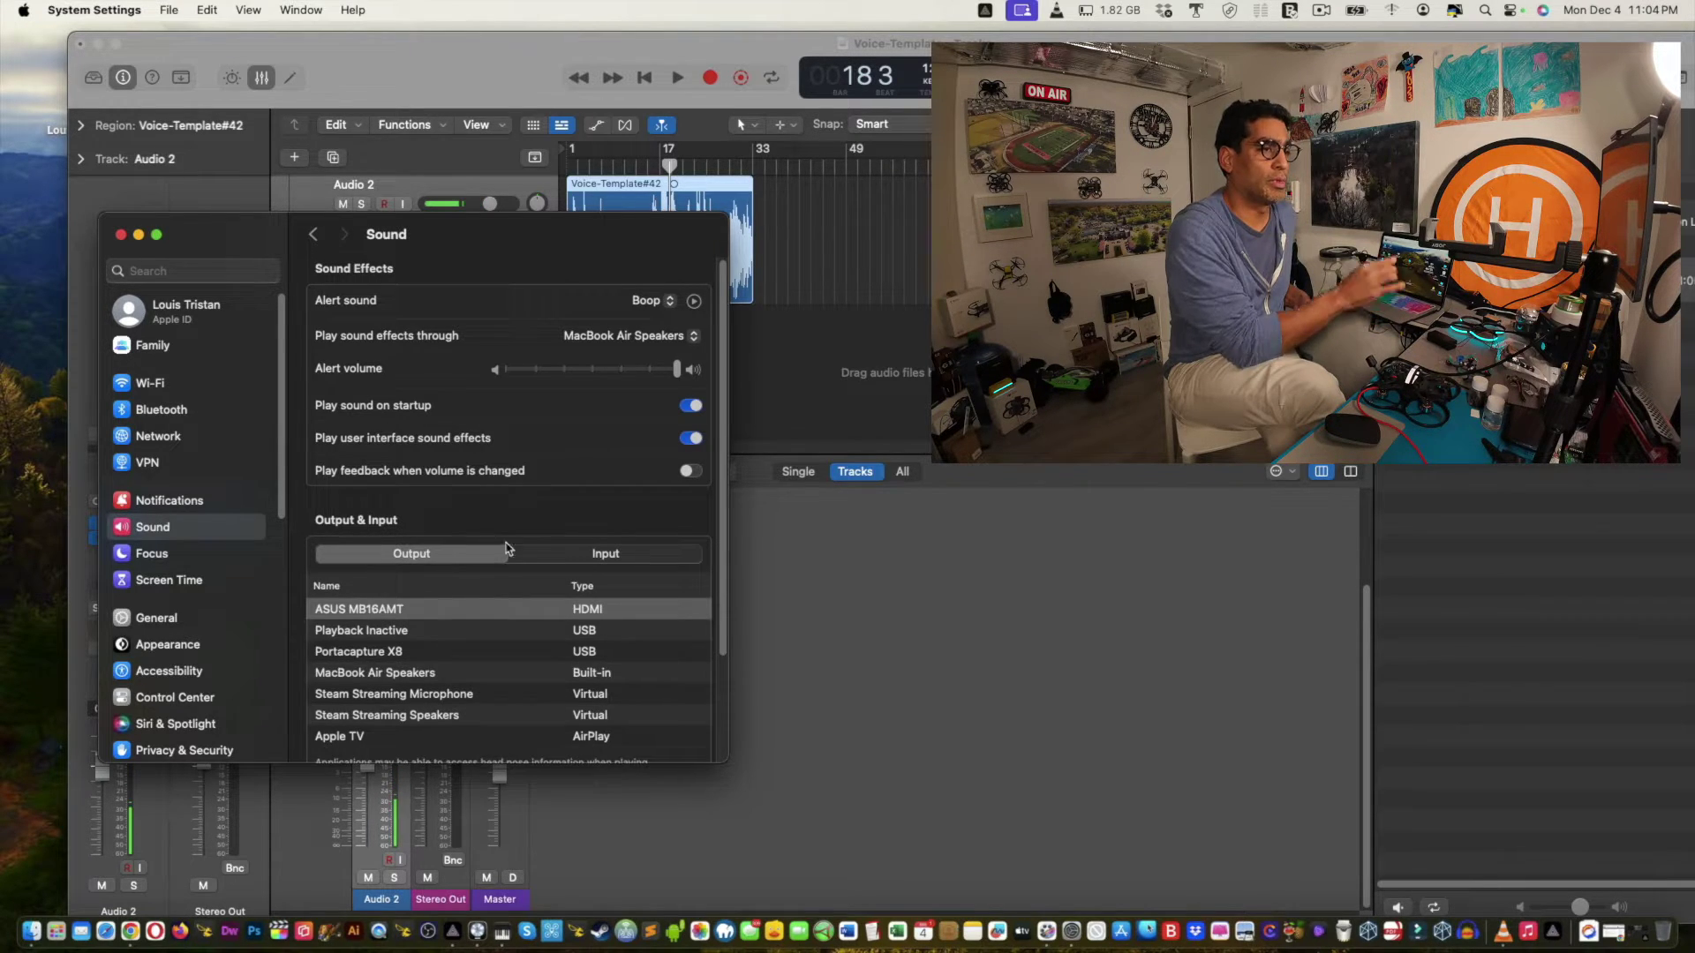
left_click(615, 556)
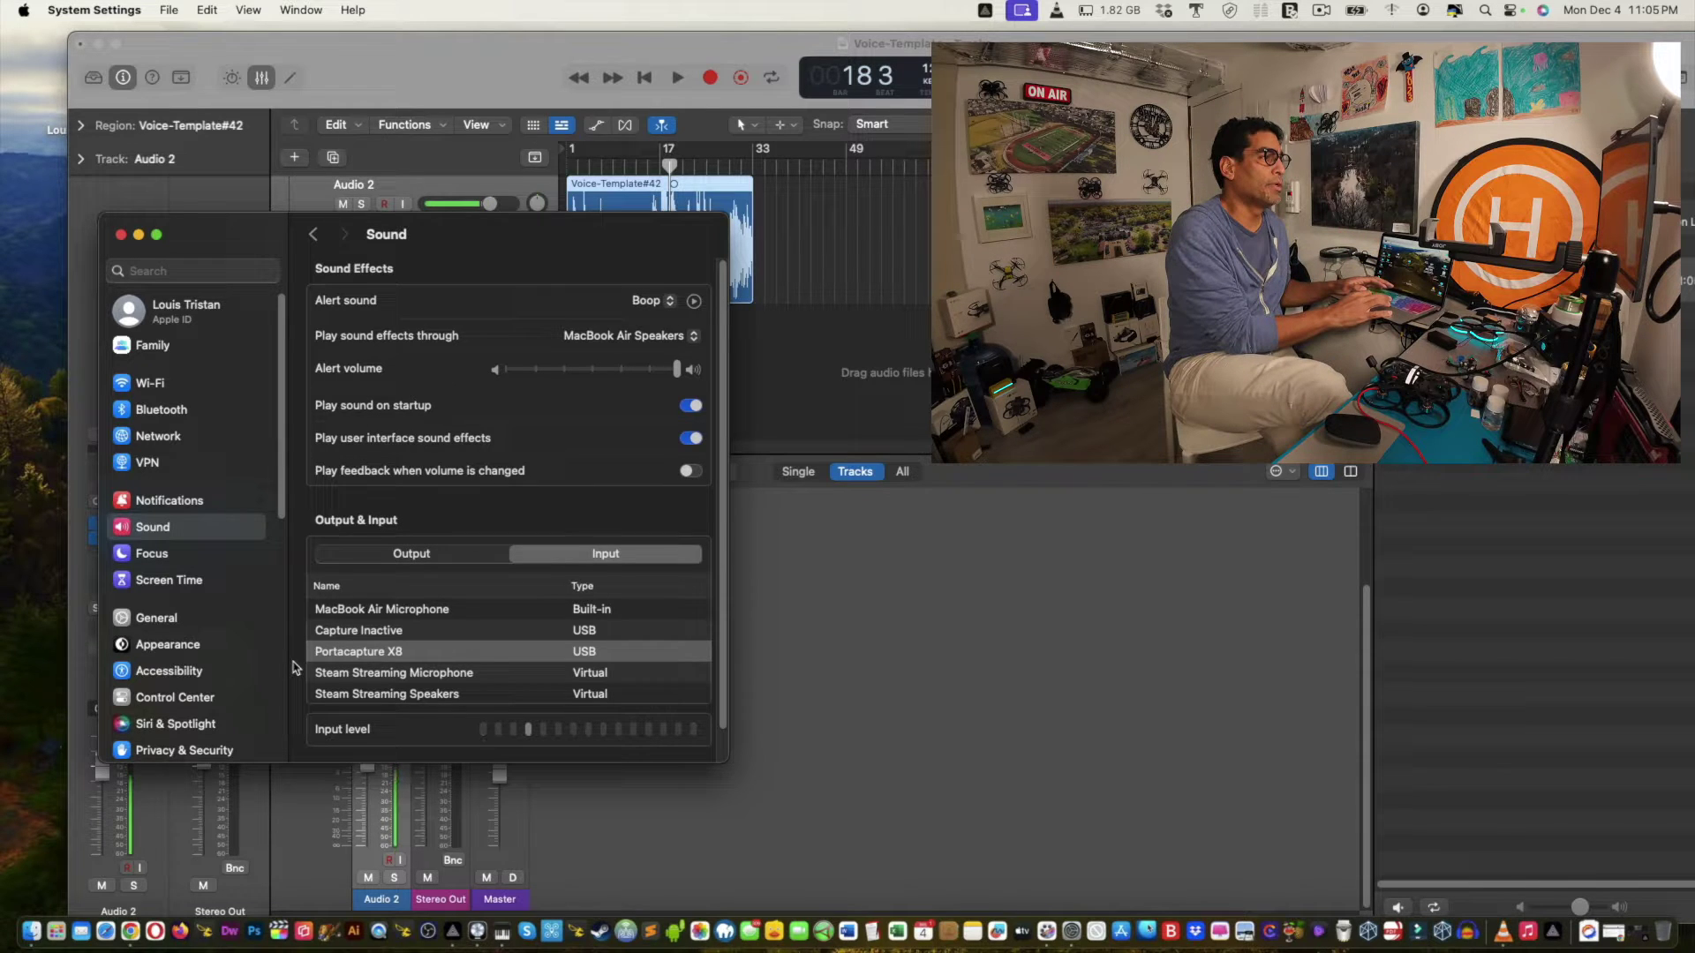
left_click(121, 236)
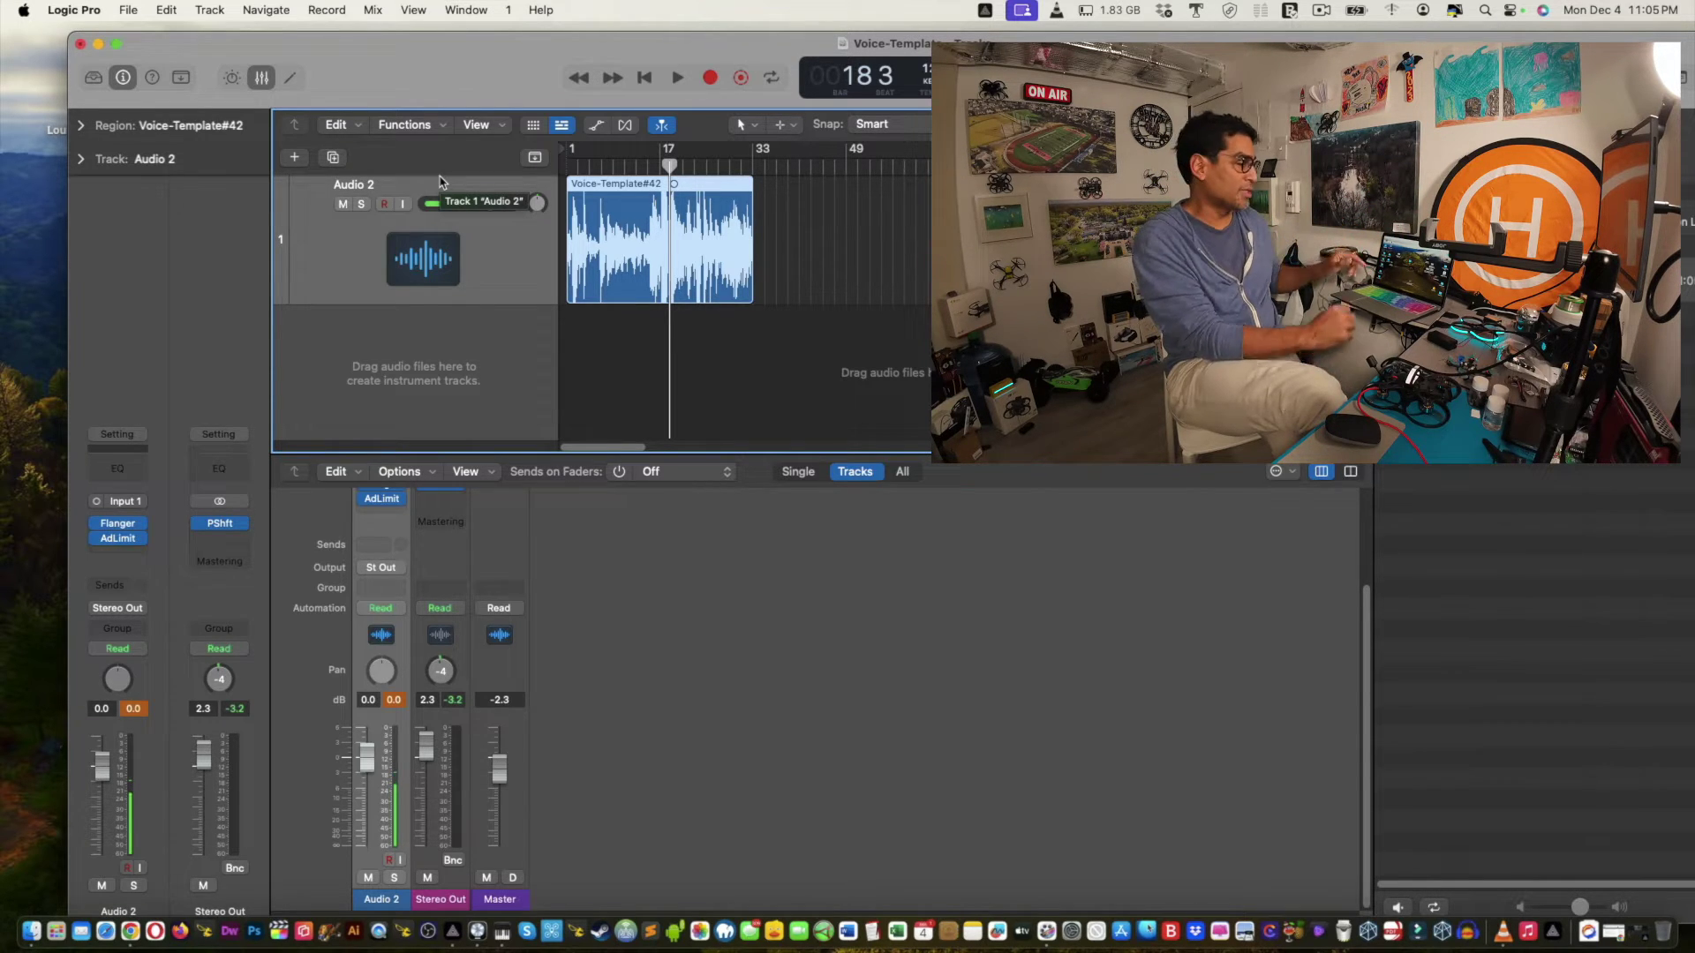
Zoom Logic's timeline out to the whole project, then bring PRISM Live Studio's window into view.
key("super+Left")
key("super+Left")
key("super+Left")
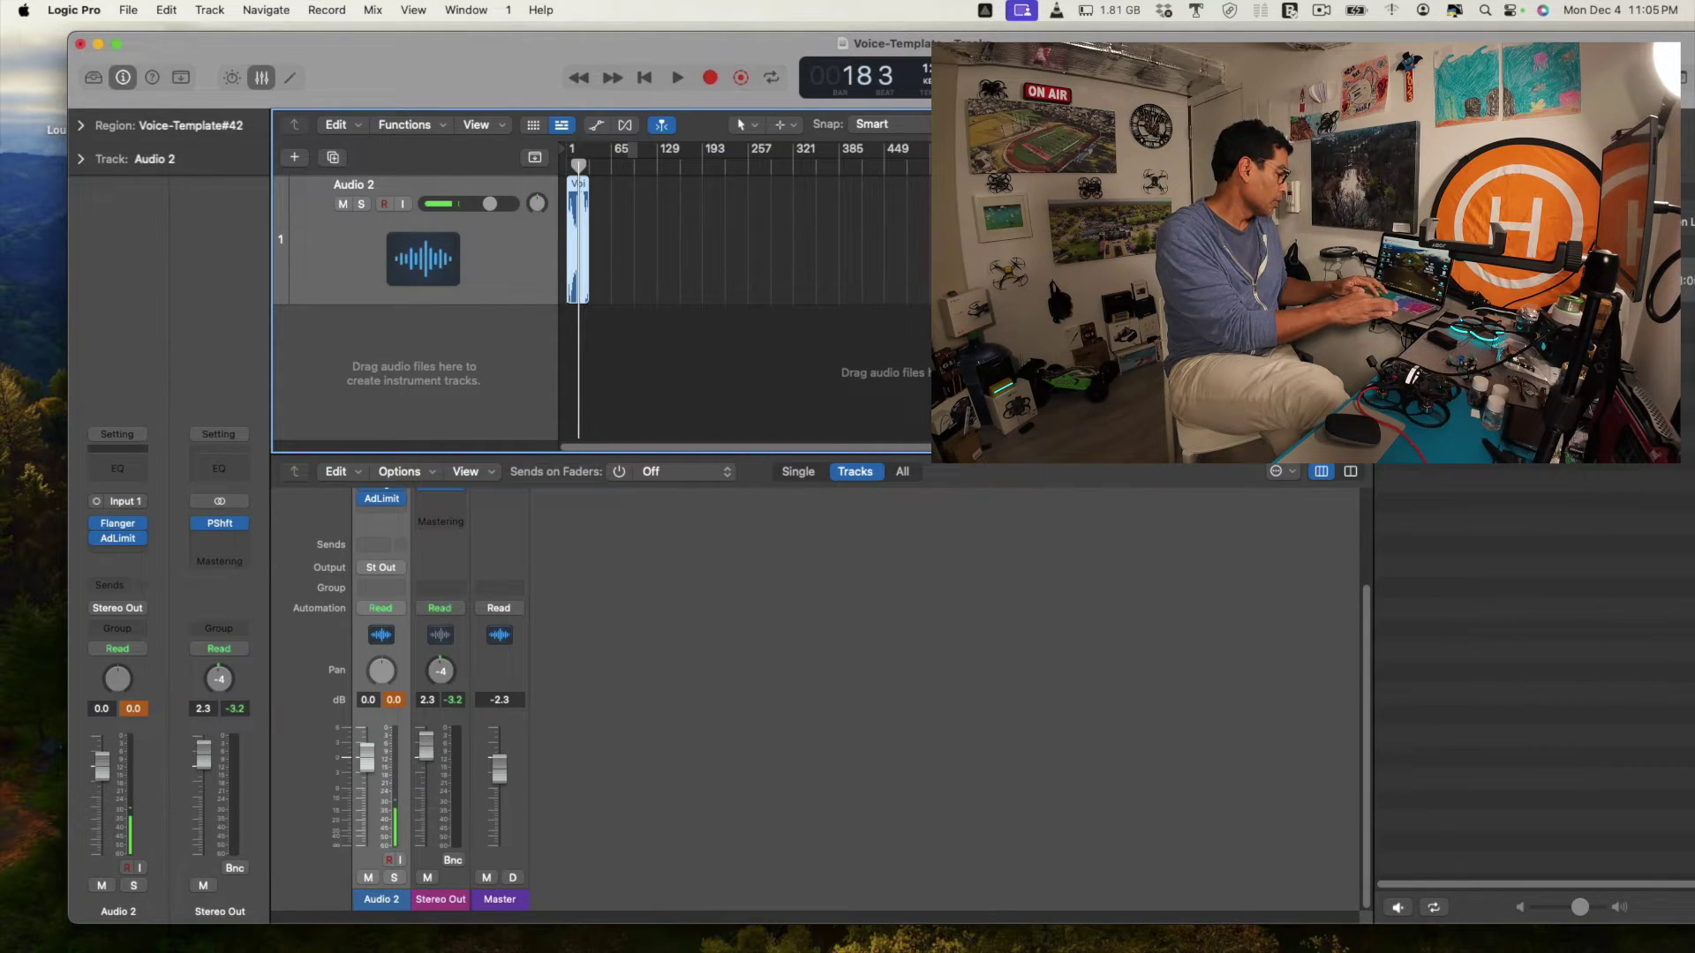
key("super+Tab")
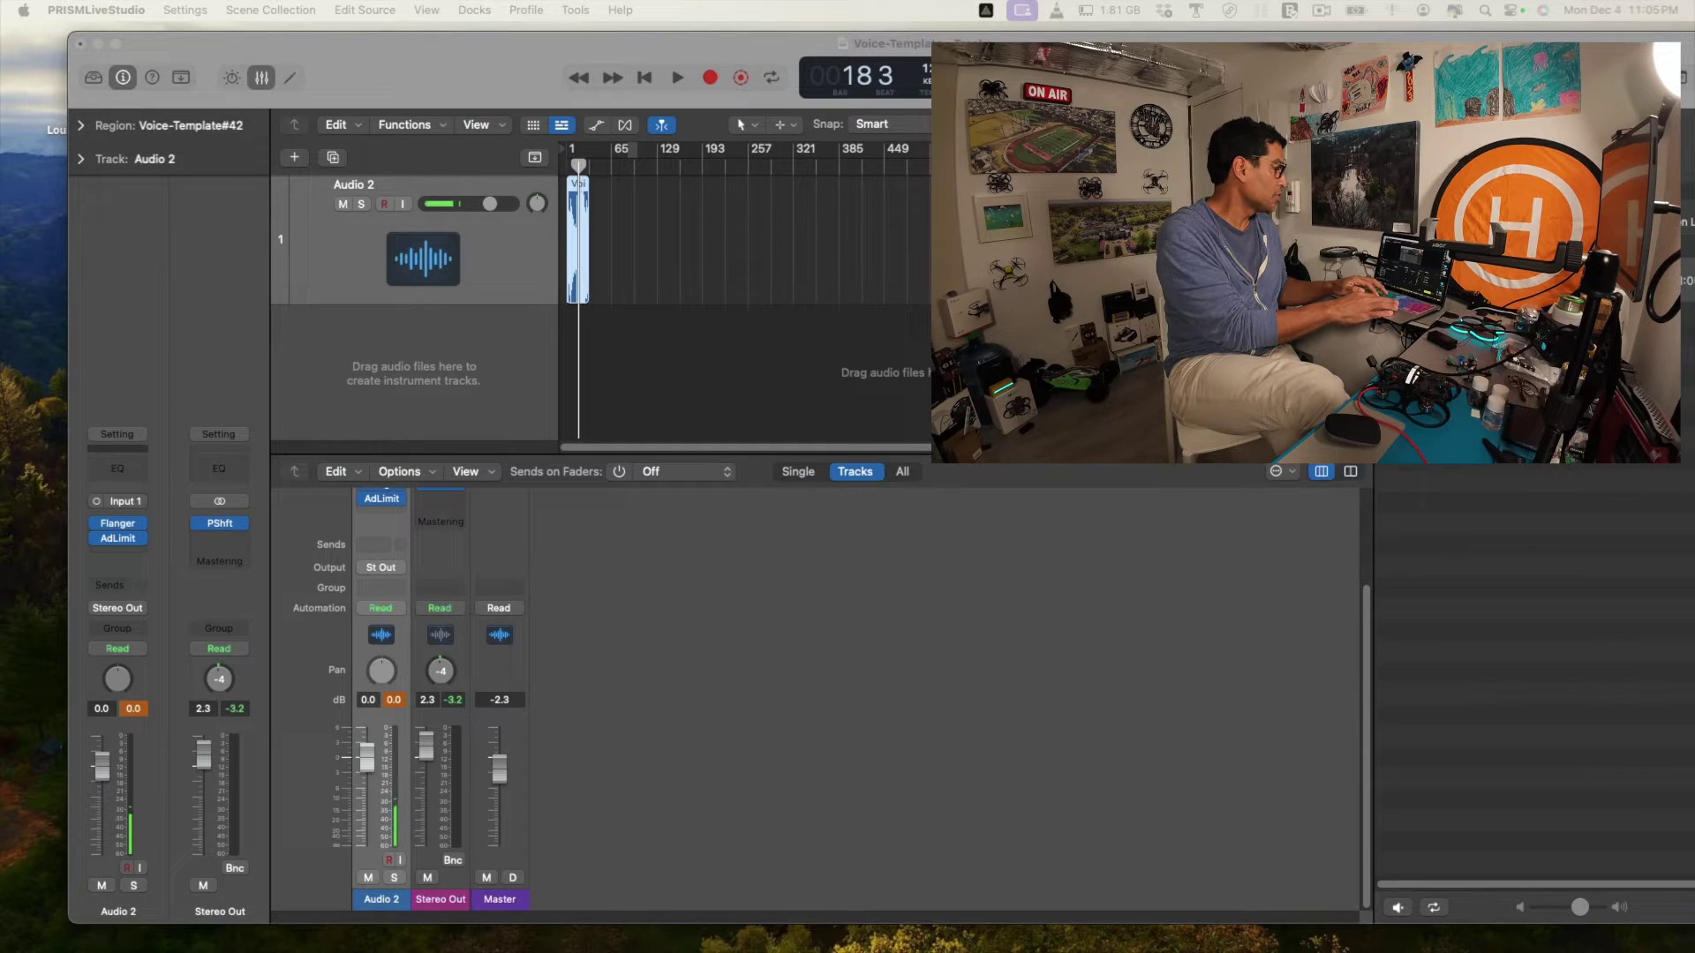
left_click_drag(1694, 114, 571, 122)
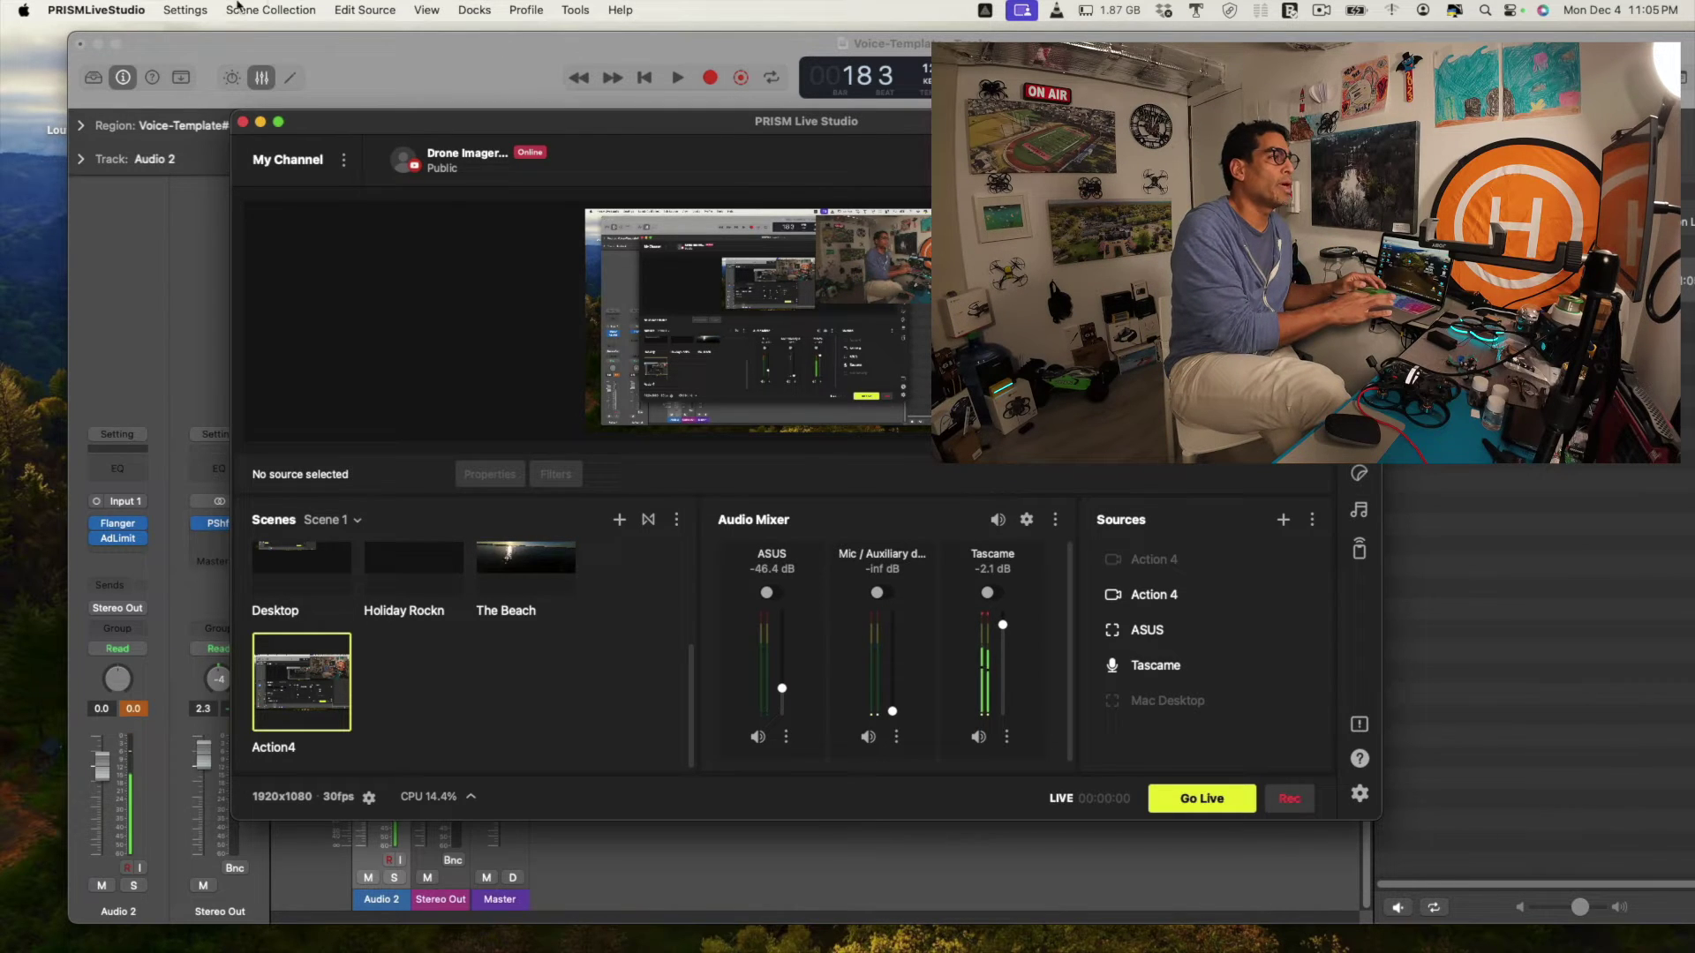
With PRISM Live Studio in front, open System Settings from the Apple menu.
left_click(107, 9)
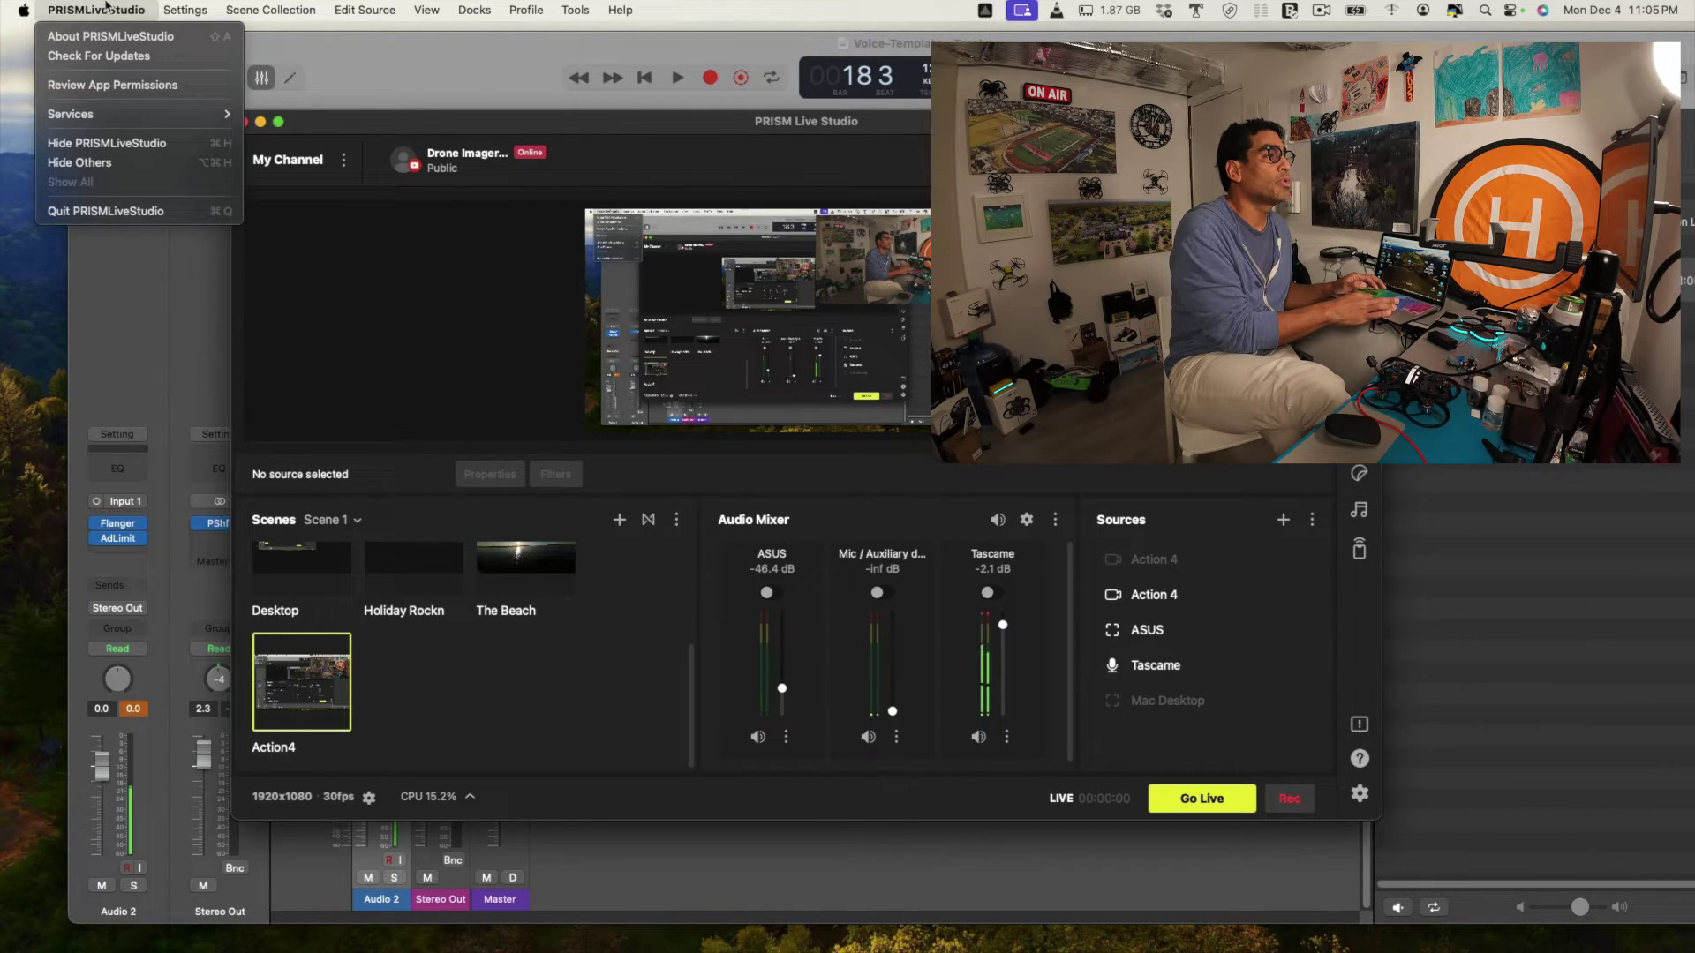
mouse_move(21, 9)
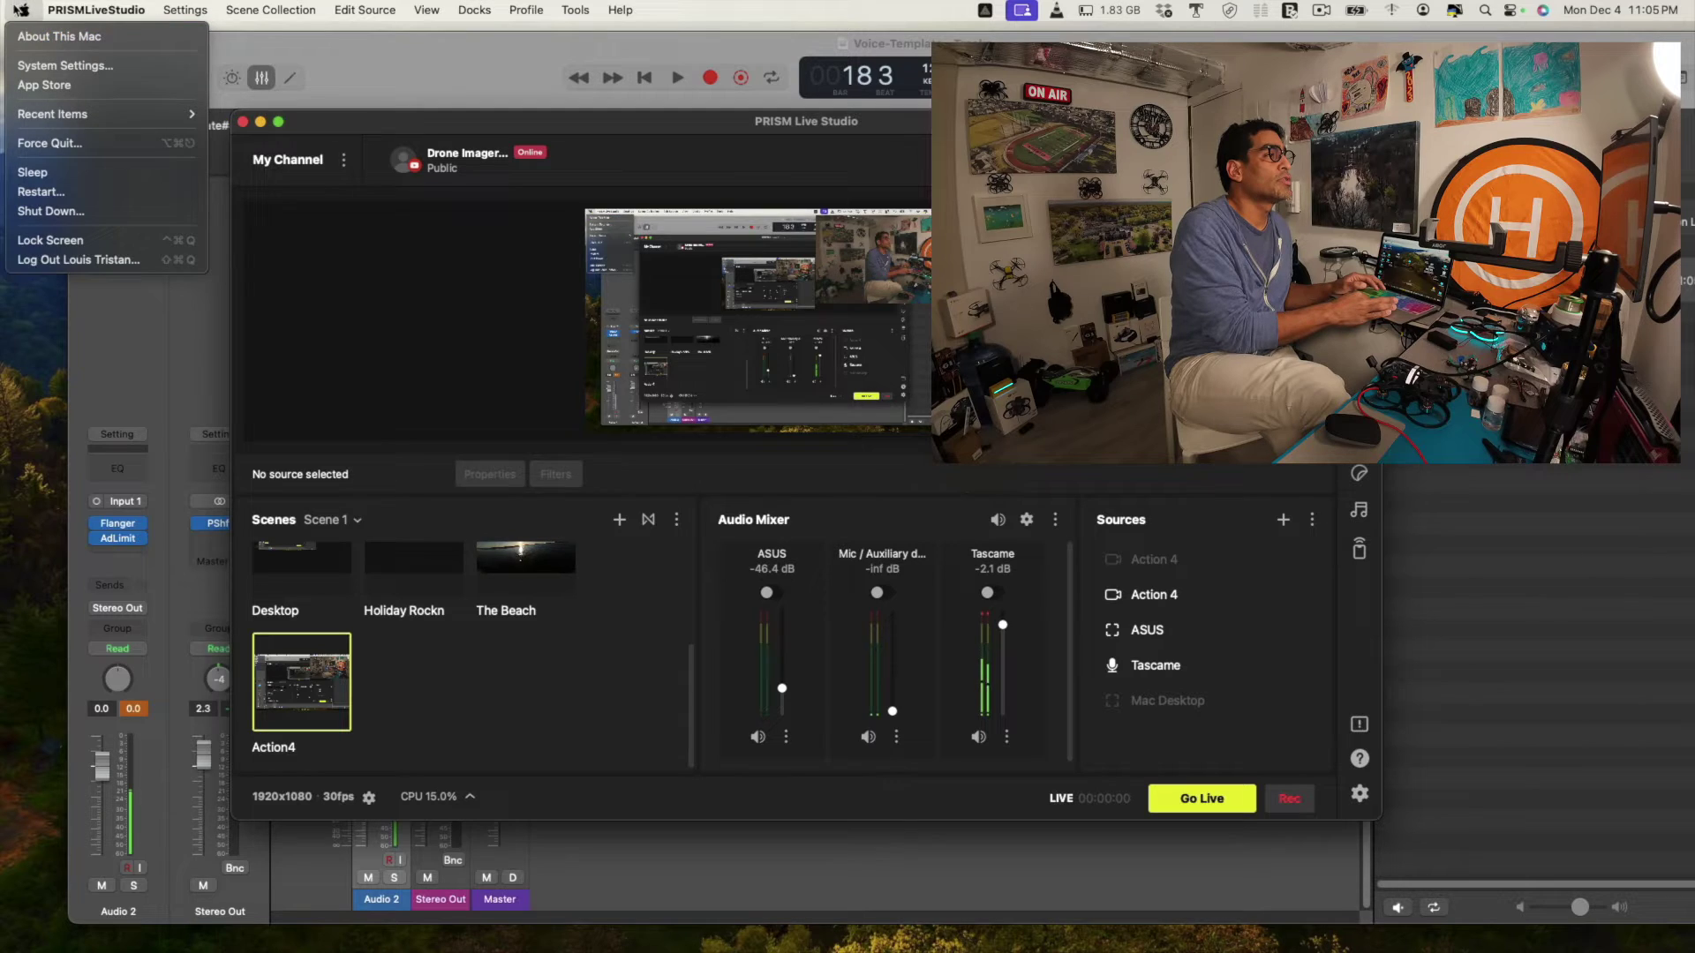
left_click(36, 66)
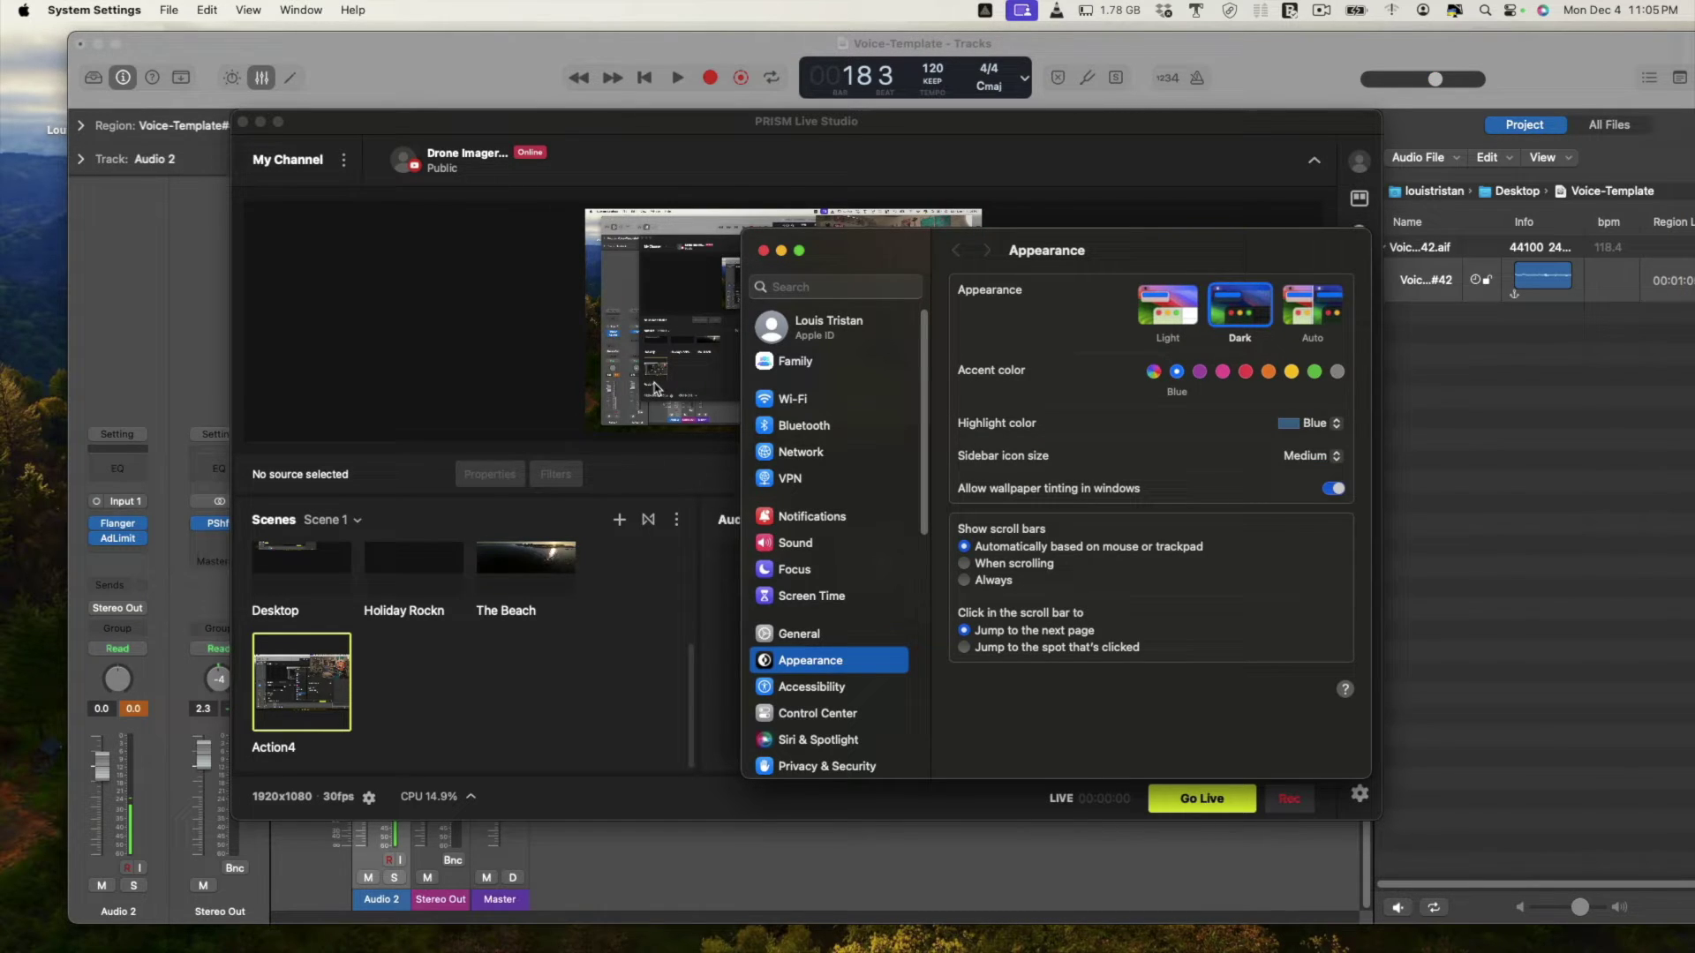
In Sound, try MacBook Air Microphone, then set Portacapture X8 as input and put the settings window away.
left_click(766, 545)
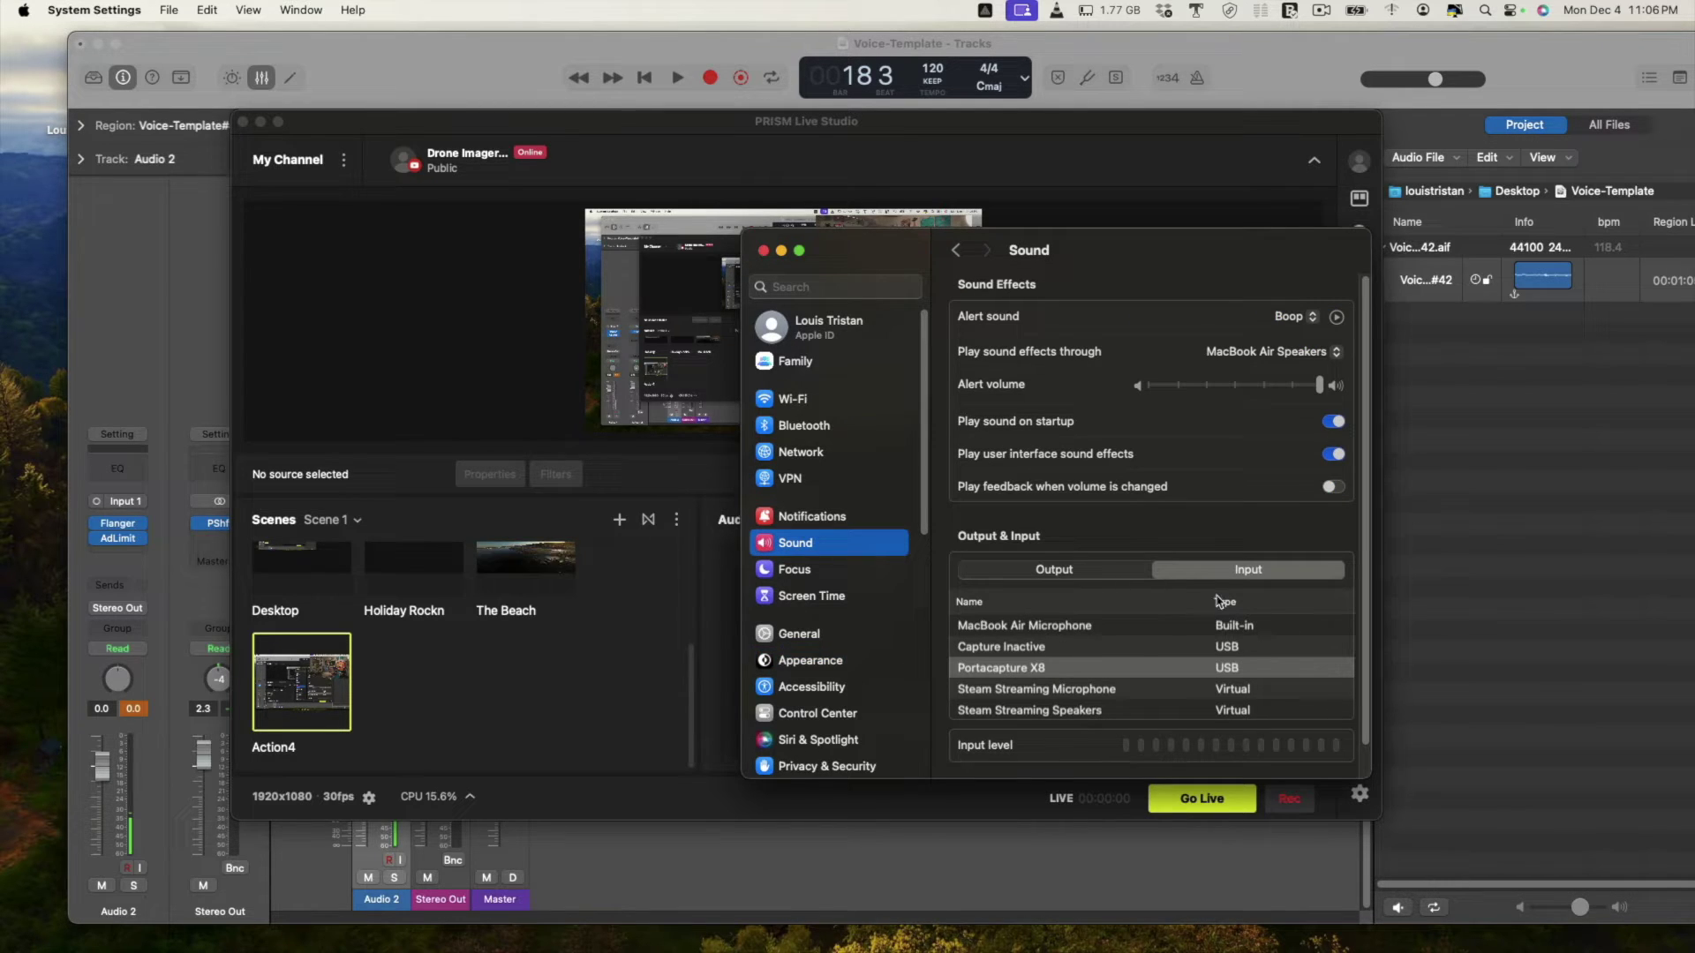
left_click(1040, 629)
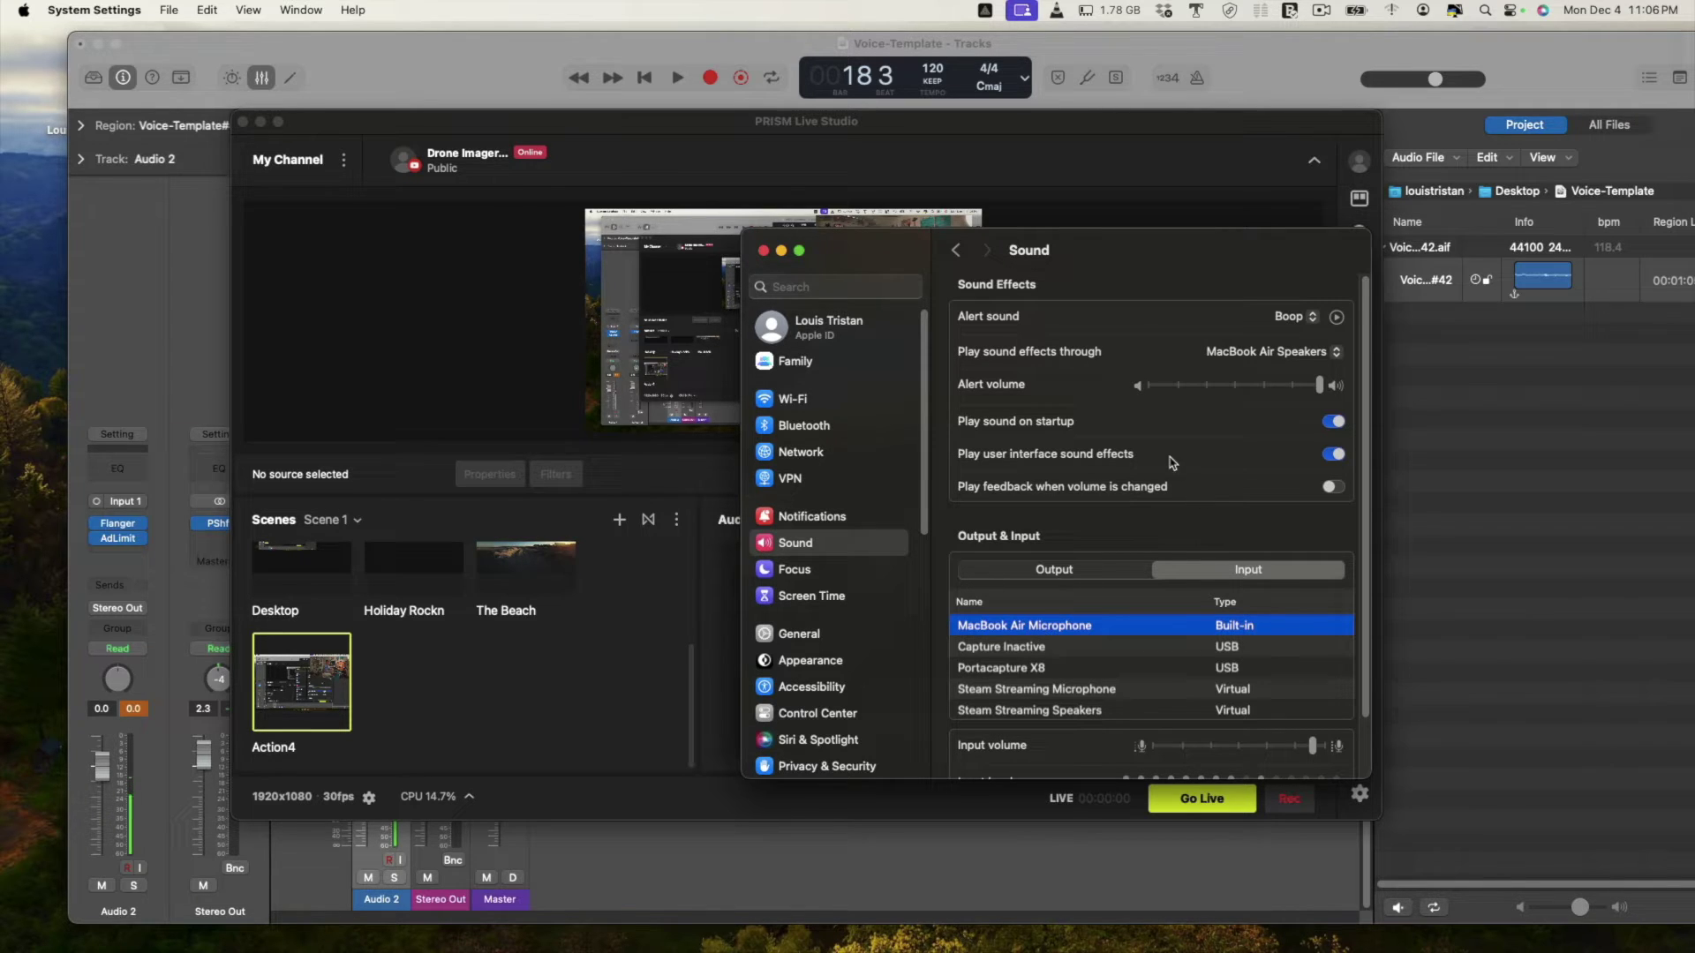
left_click_drag(1121, 253, 446, 138)
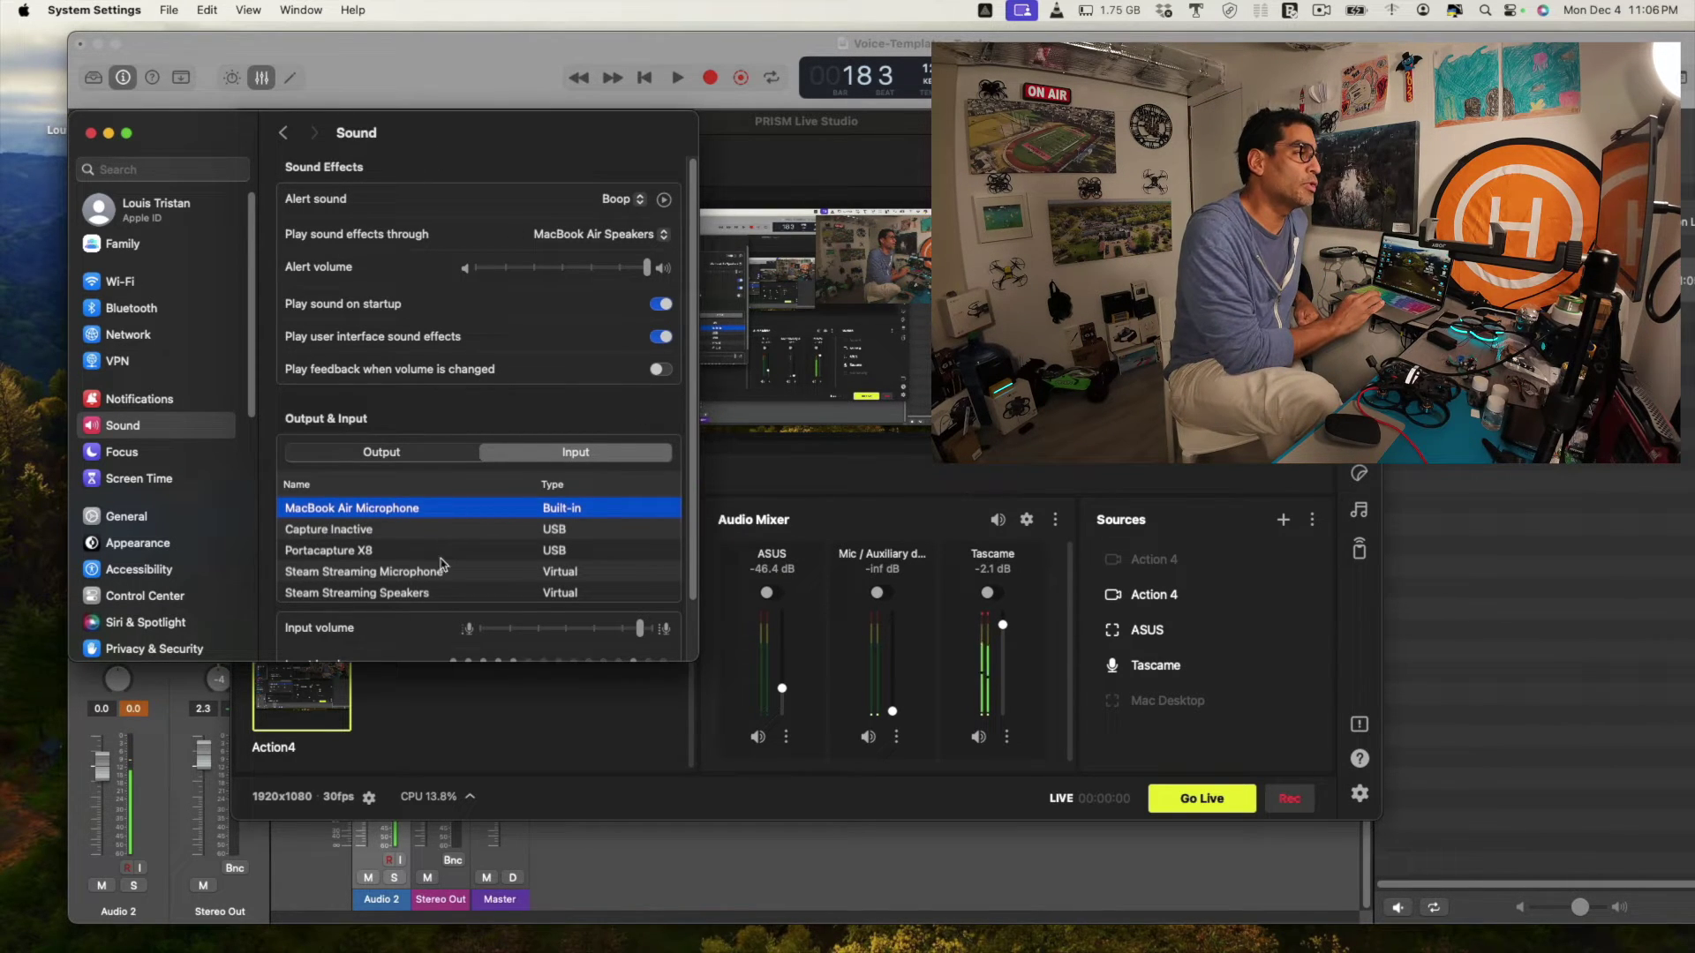
left_click(382, 554)
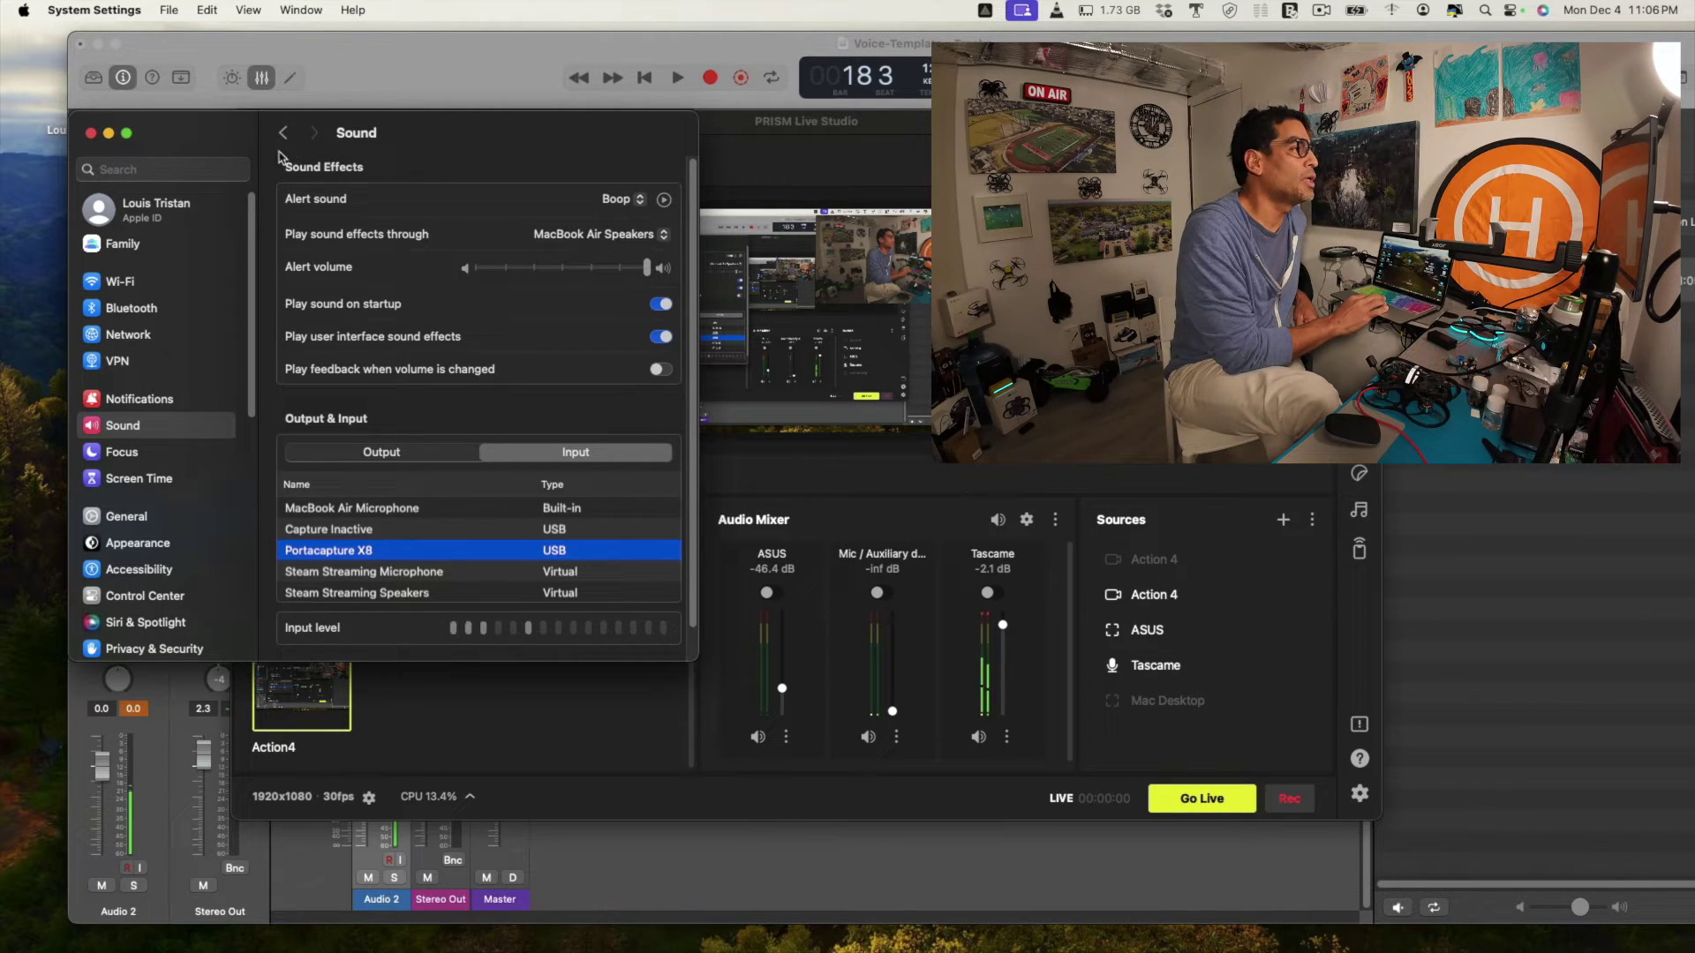
left_click(107, 133)
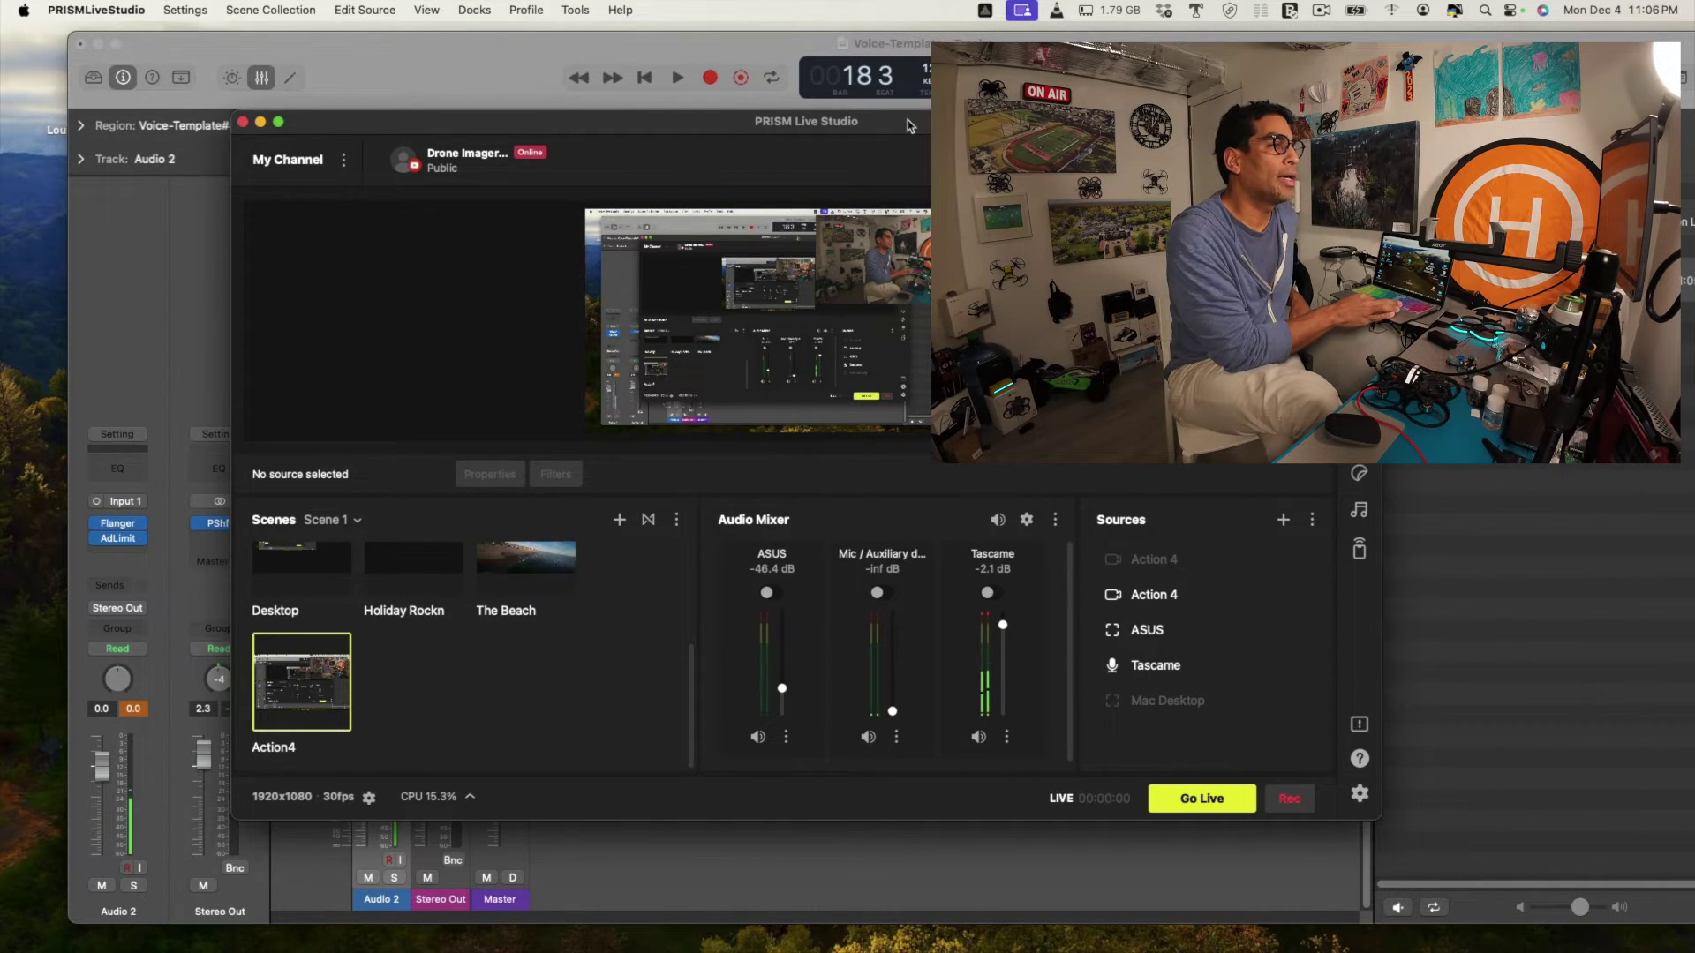
Minimize PRISM Live Studio with Cmd+M, then minimize Logic Pro to reveal the desktop.
left_click_drag(1015, 121, 1093, 132)
key("super+m")
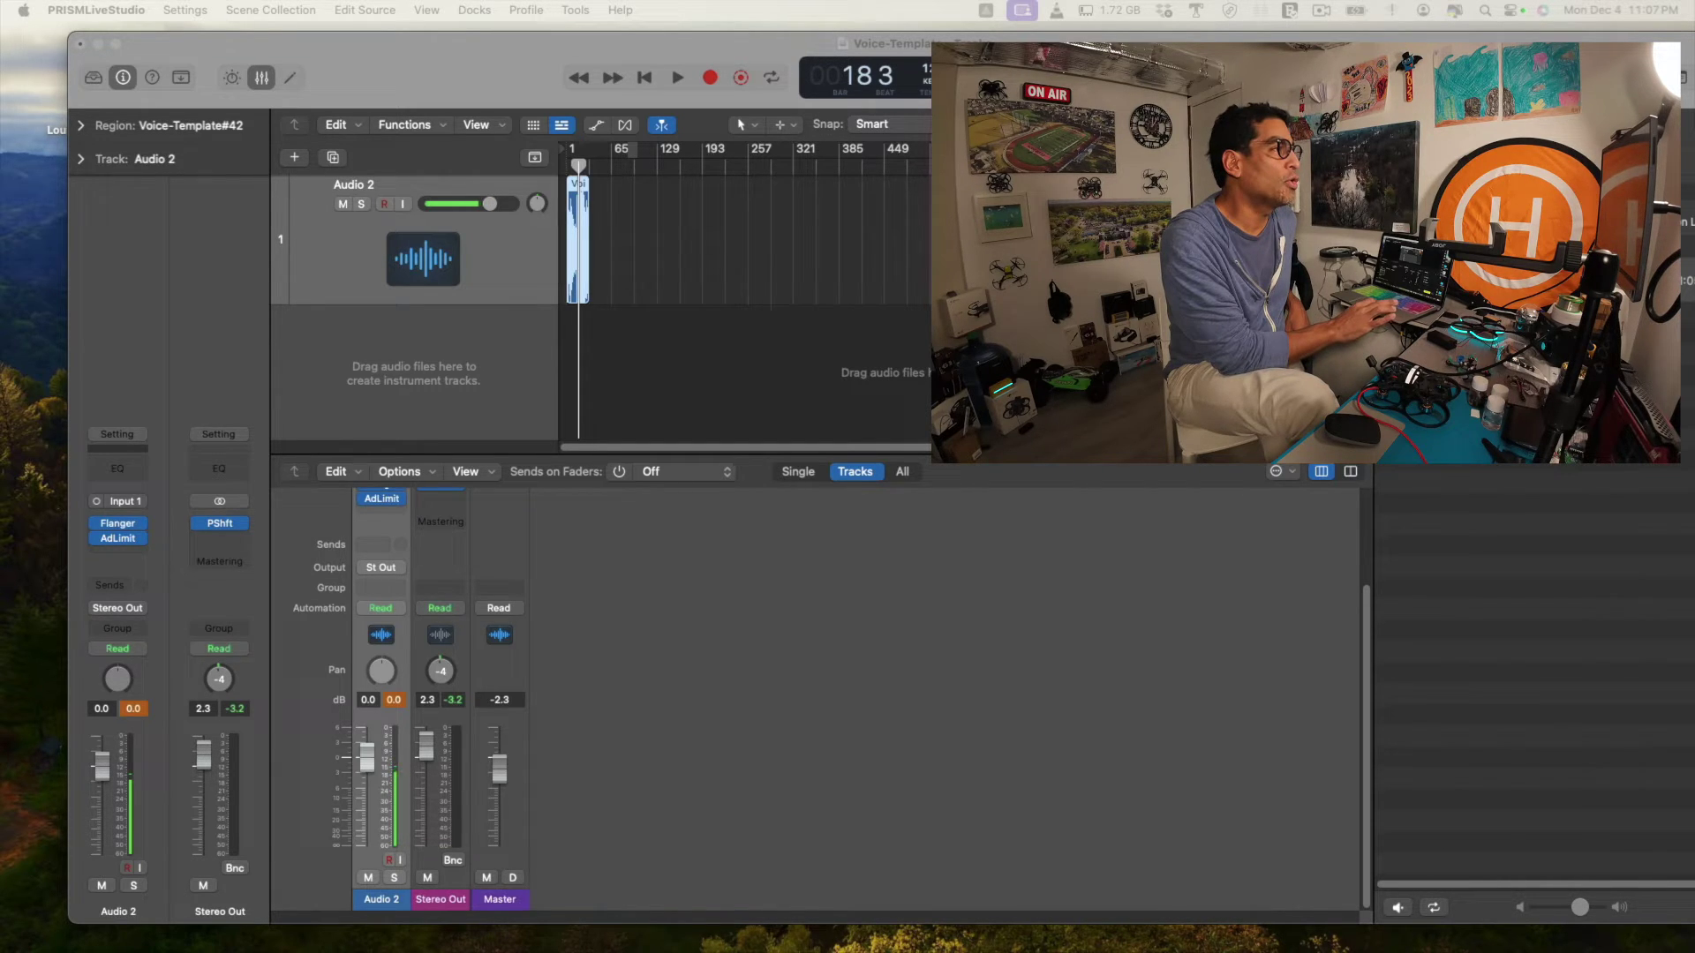
left_click(98, 44)
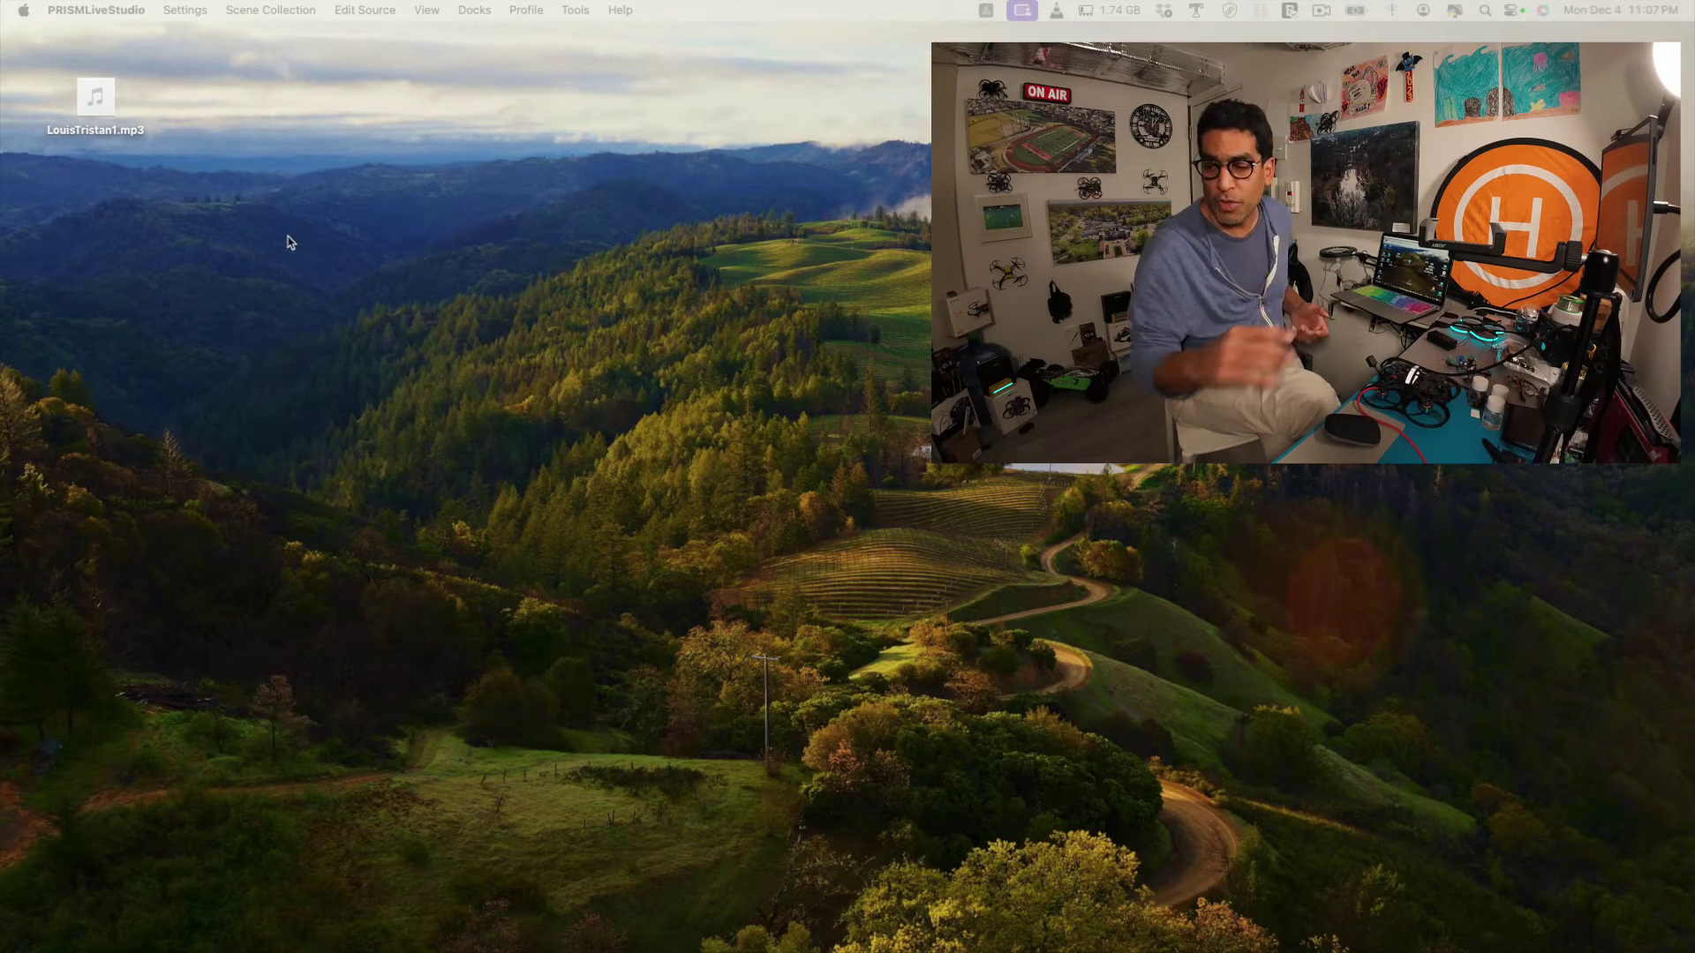